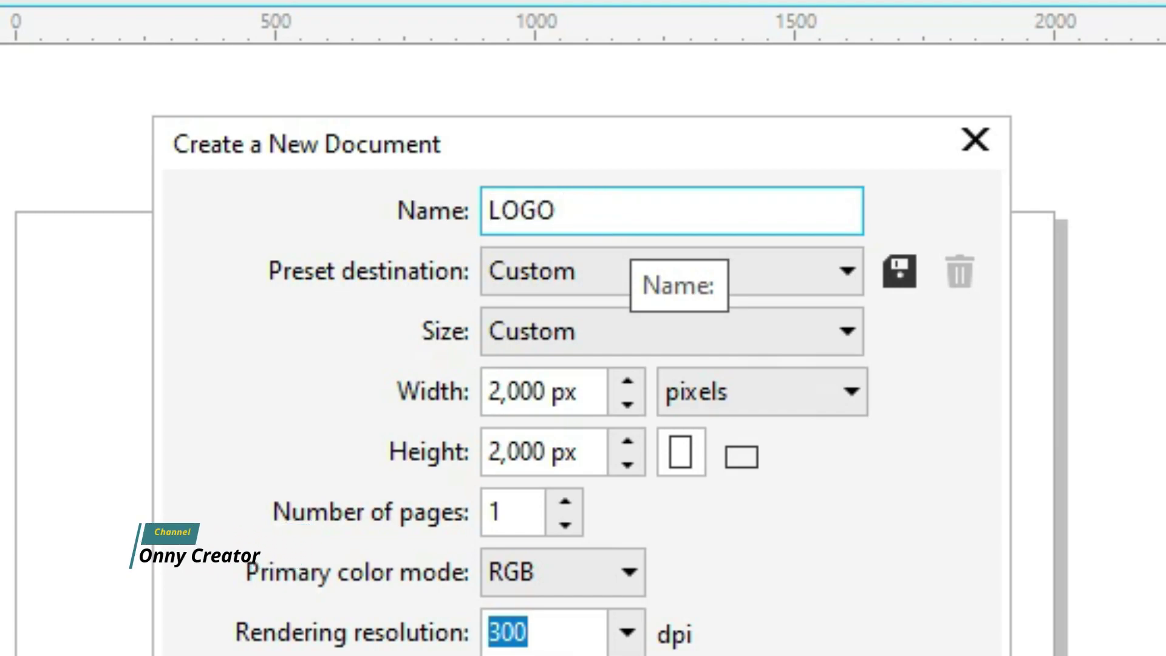
Step: Name the new document LOGO KEDAI KOPI MAIQ MERES
{"action": "type", "text": "KEDA"}
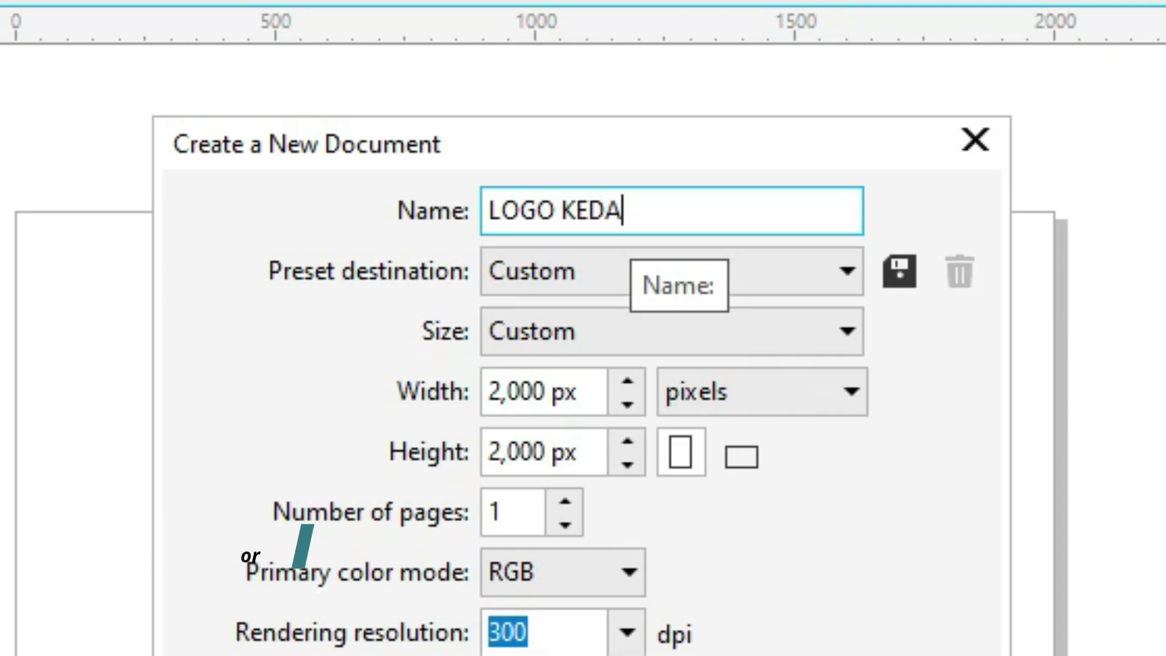
{"action": "type", "text": "I KOP"}
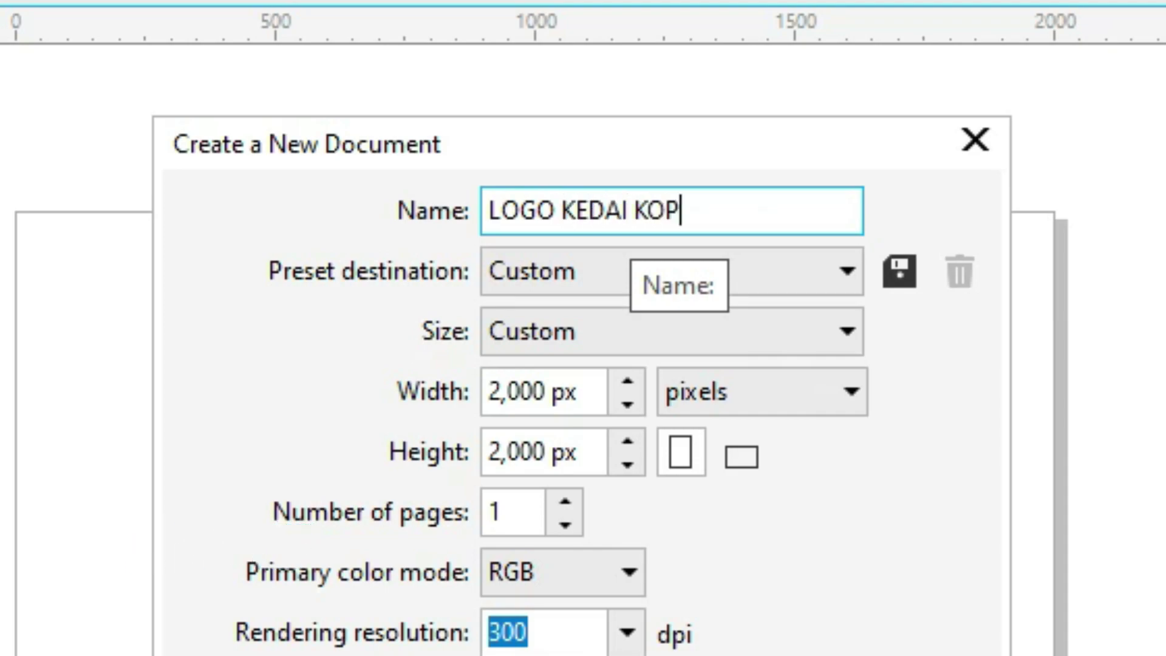
{"action": "type", "text": "I MAI"}
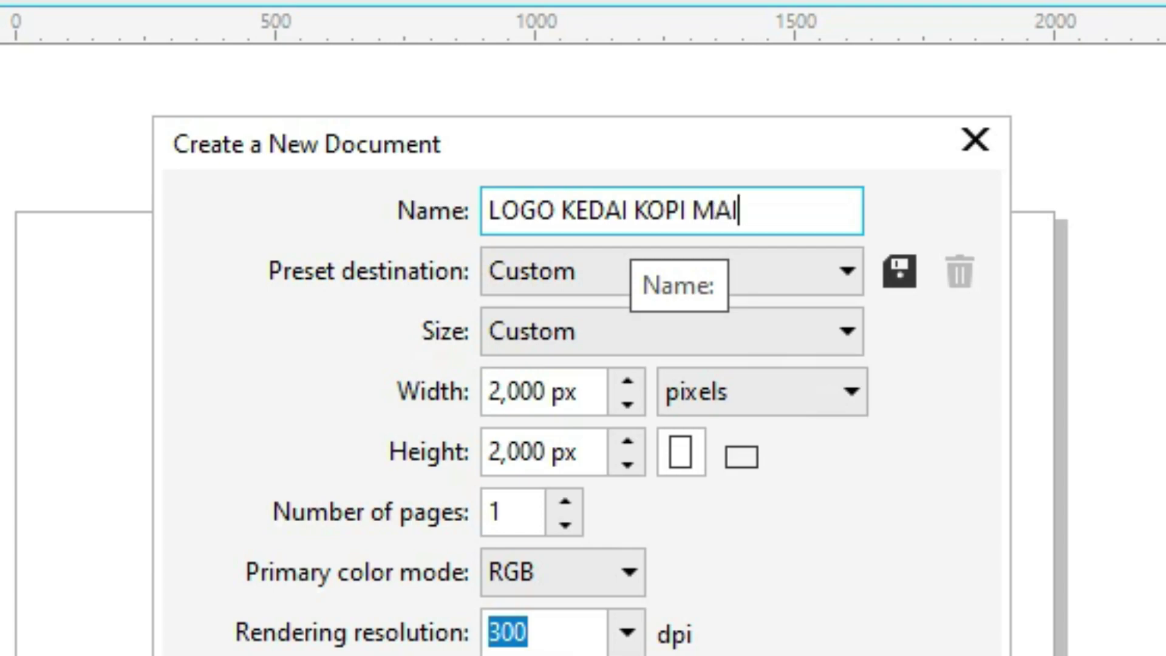
{"action": "type", "text": "K MERES"}
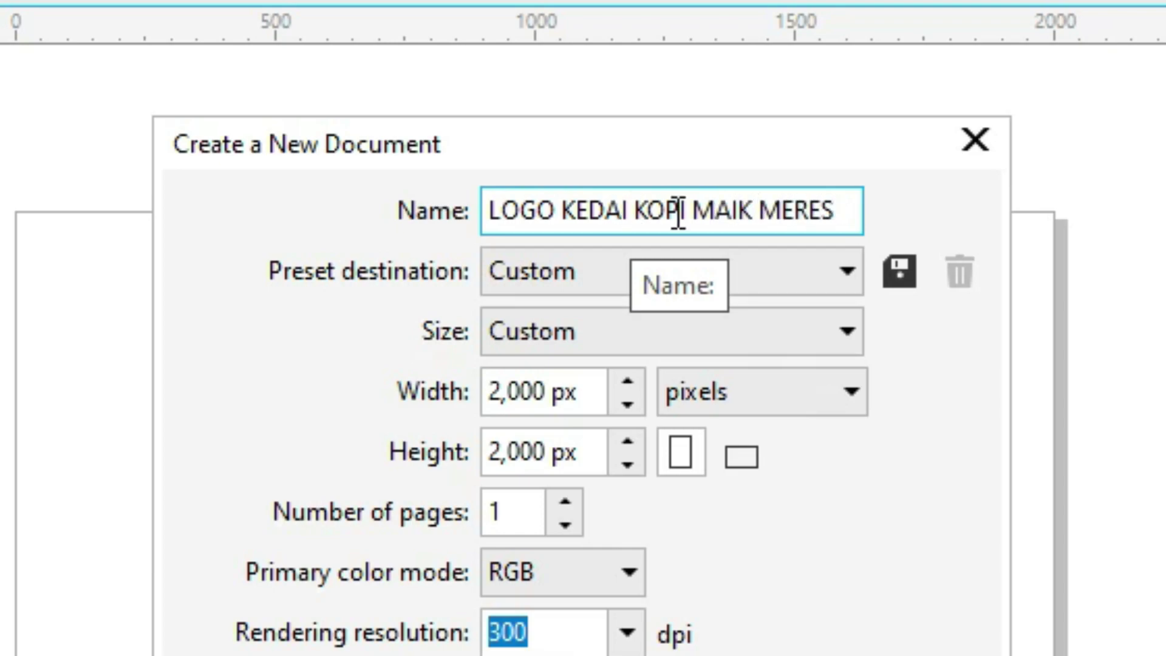
{"action": "left_click", "coordinate": [752, 206]}
{"action": "key", "text": "BackSpace"}
{"action": "type", "text": "Q"}
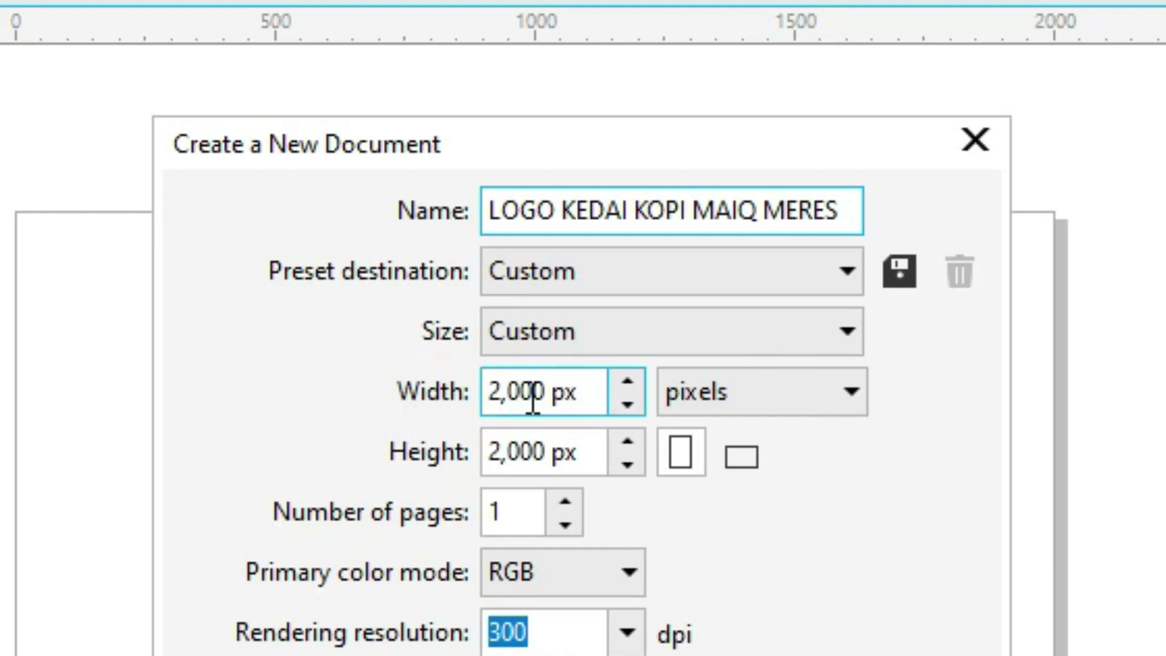
Step: Create the 2,000 × 2,000 px document with pixels as the unit, RGB color mode and 300 dpi rendering resolution
{"action": "left_click", "coordinate": [734, 417]}
{"action": "left_click", "coordinate": [698, 559]}
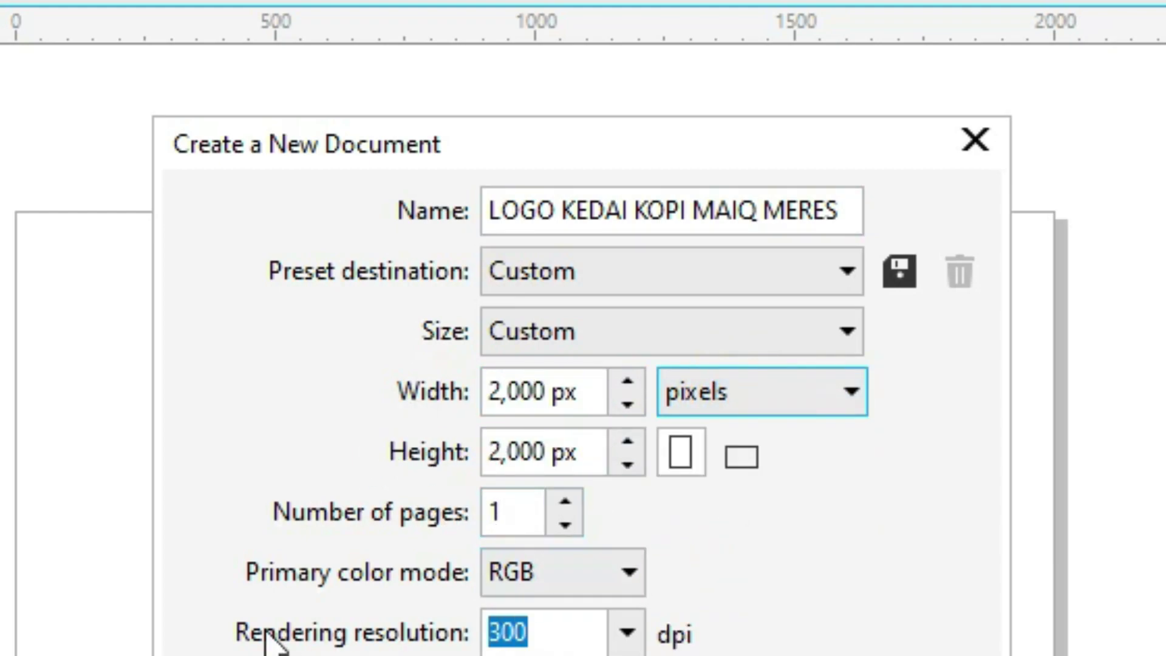
{"action": "left_click", "coordinate": [553, 627]}
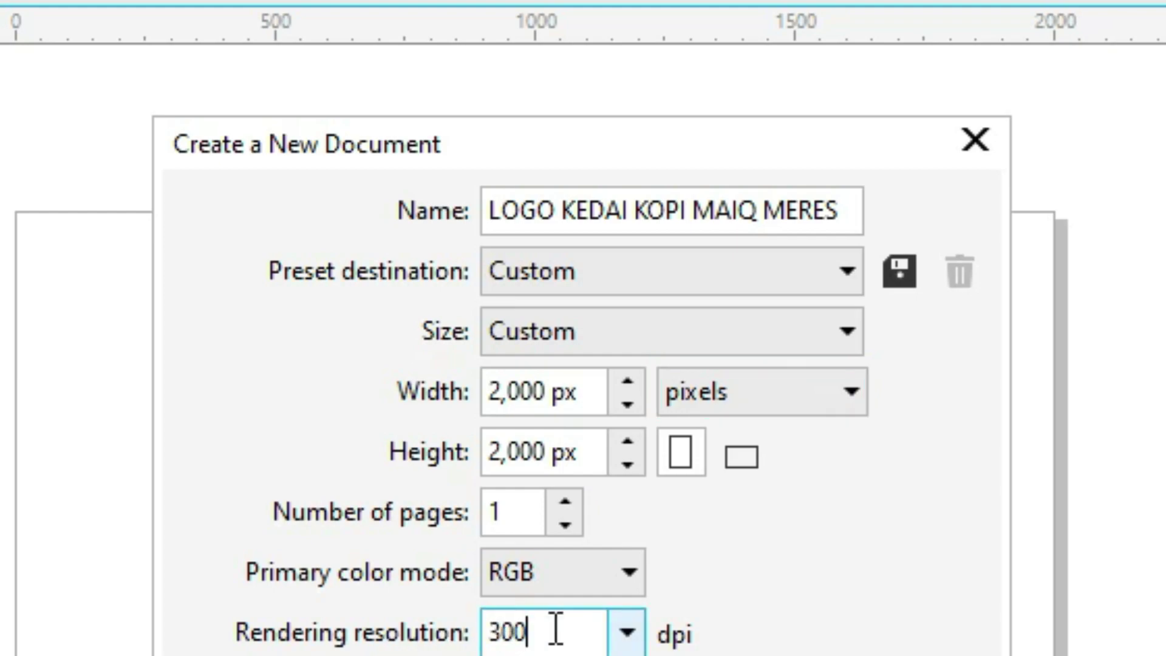
{"action": "double_click", "coordinate": [552, 630]}
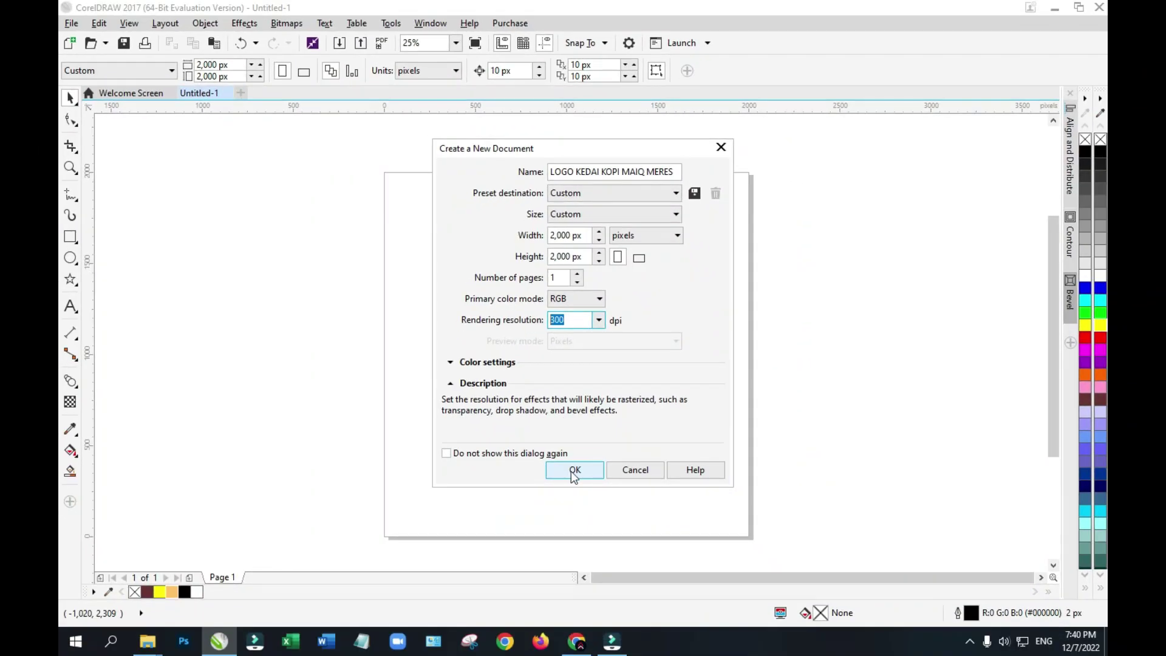
{"action": "left_click", "coordinate": [575, 470]}
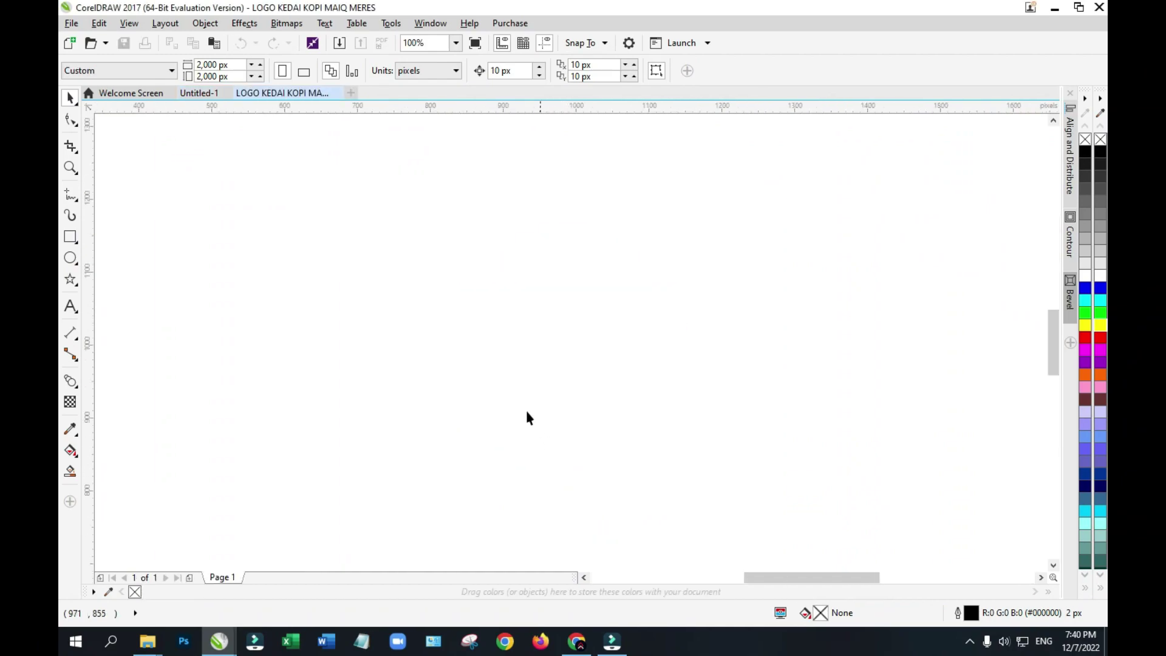
Step: Draw a circle about 1,344 px in diameter on the page with the Ellipse tool
{"action": "scroll", "coordinate": [517, 396], "scroll_direction": "down", "scroll_amount": 2}
{"action": "scroll", "coordinate": [518, 402], "scroll_direction": "up", "scroll_amount": 2}
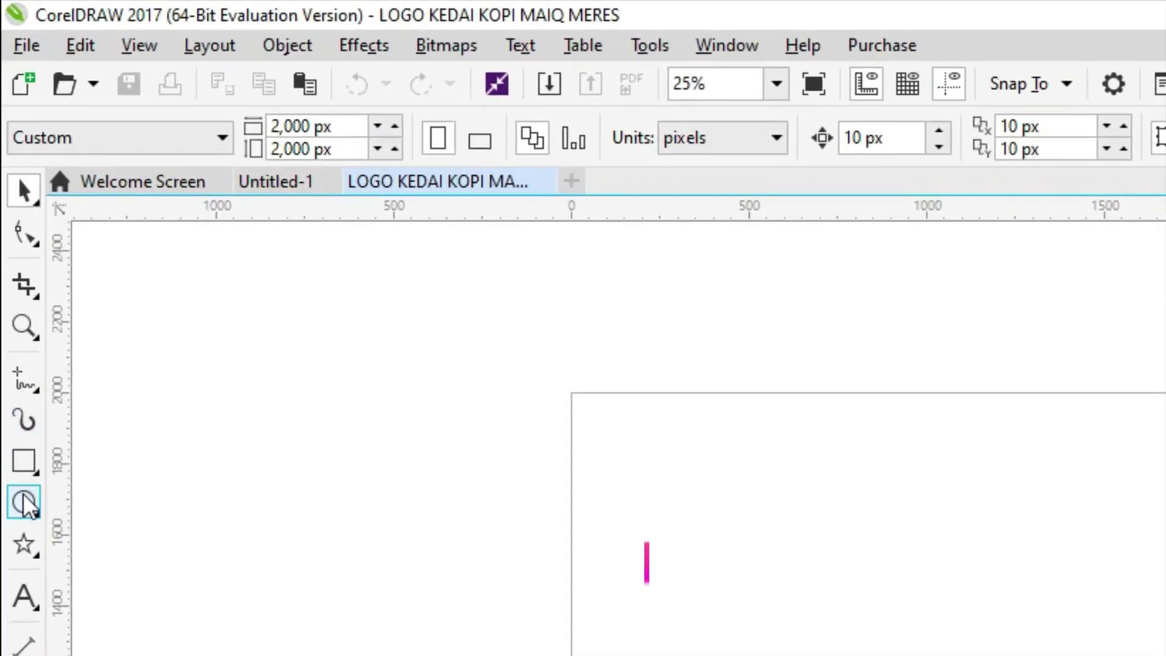
{"action": "left_click", "coordinate": [70, 258]}
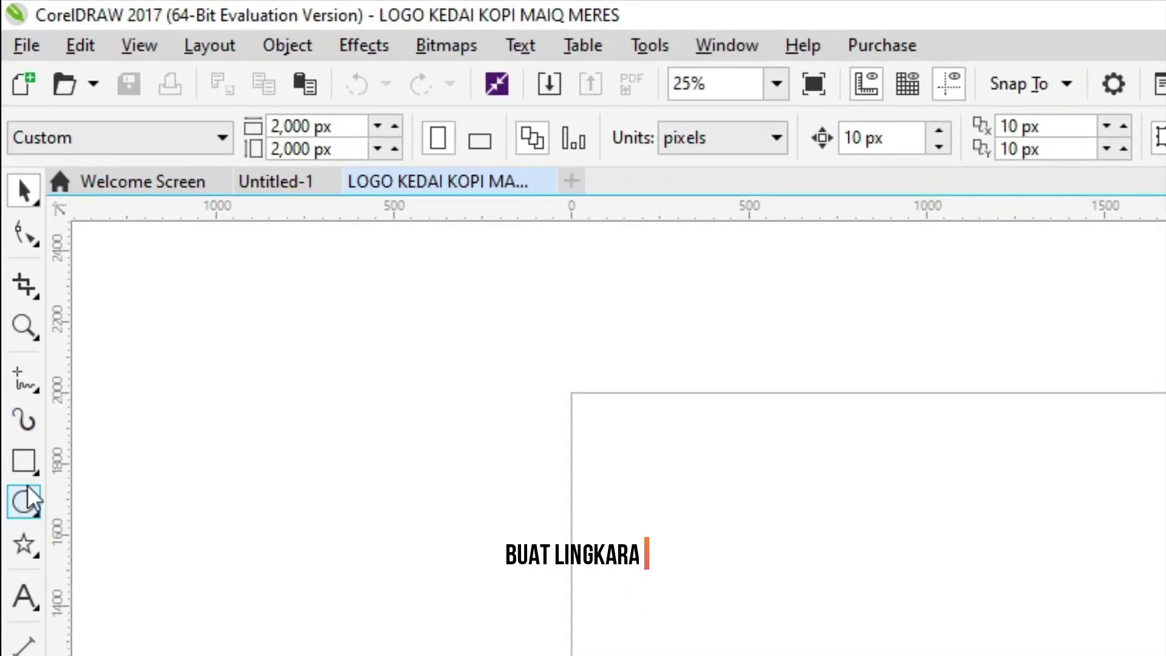
{"action": "left_click", "coordinate": [26, 507]}
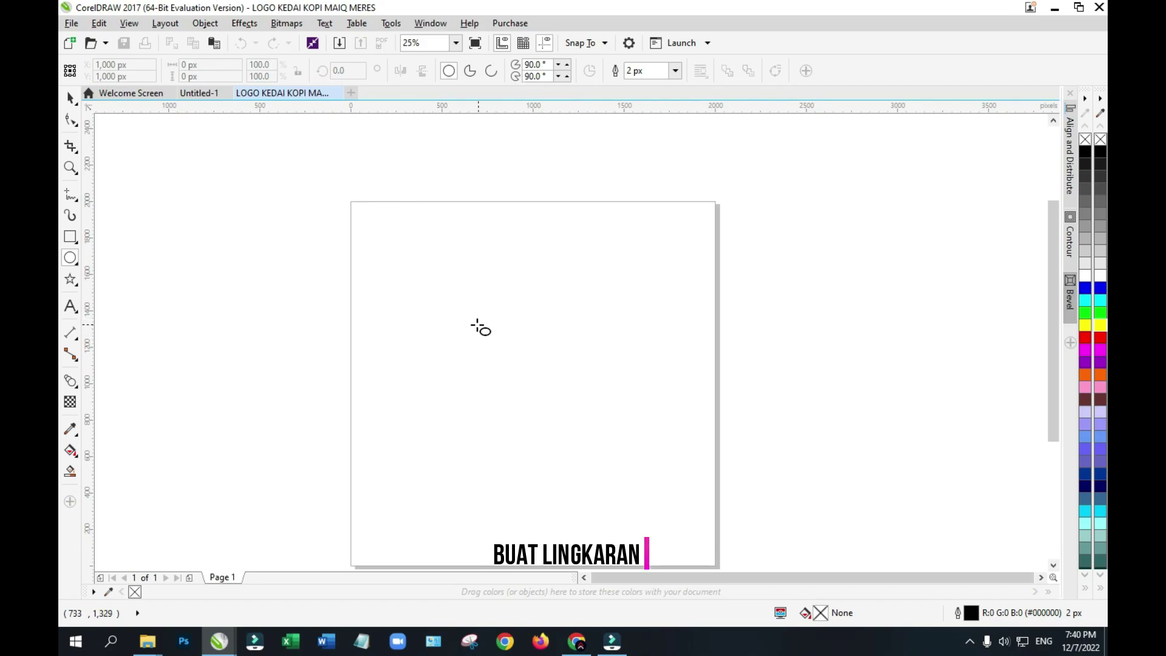
{"action": "left_click_drag", "start_coordinate": [463, 297], "coordinate": [675, 541]}
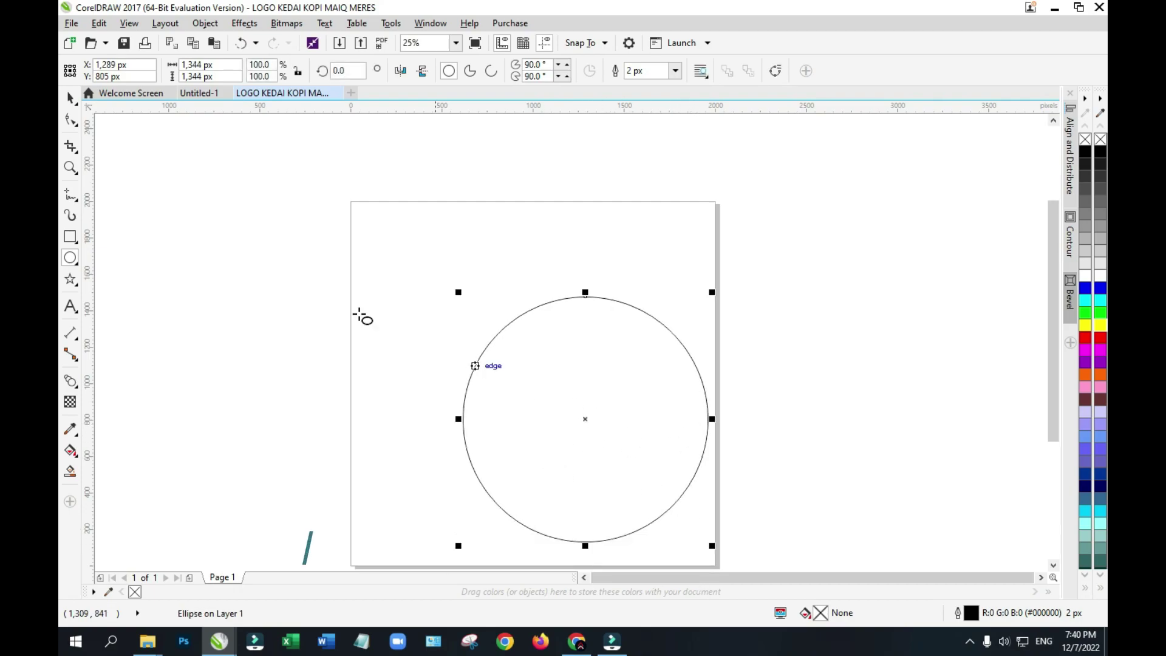
Step: Move the circle toward the middle and center it exactly on the page
{"action": "key", "text": "space"}
{"action": "left_click_drag", "start_coordinate": [603, 428], "coordinate": [554, 395]}
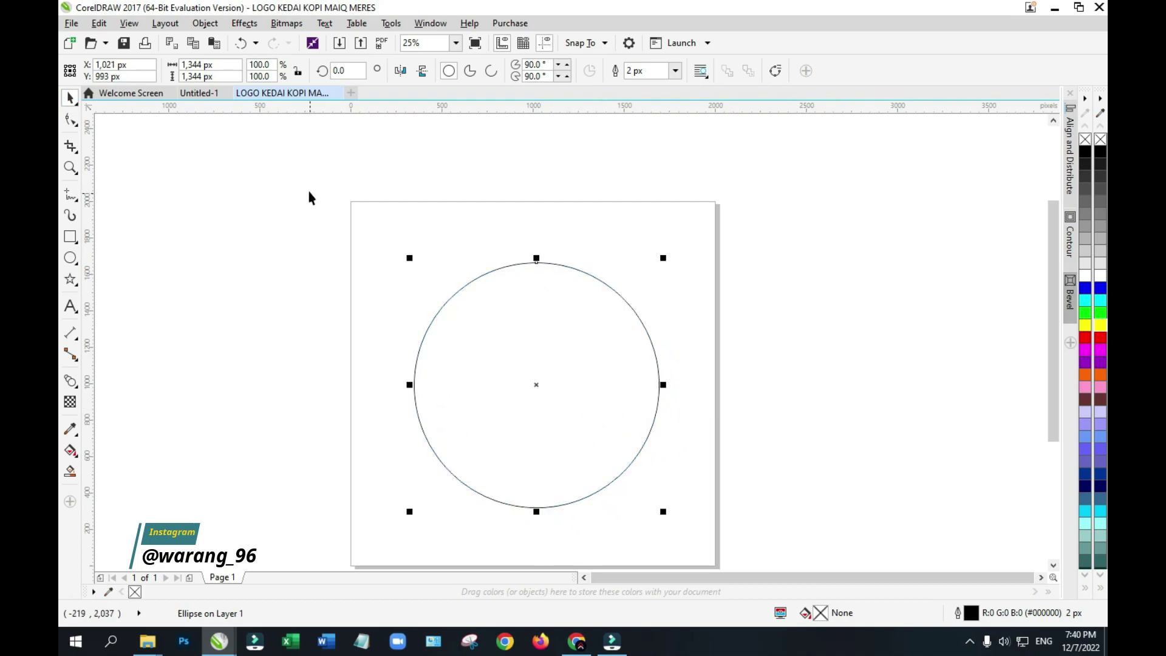
{"action": "left_click_drag", "start_coordinate": [306, 182], "coordinate": [751, 560]}
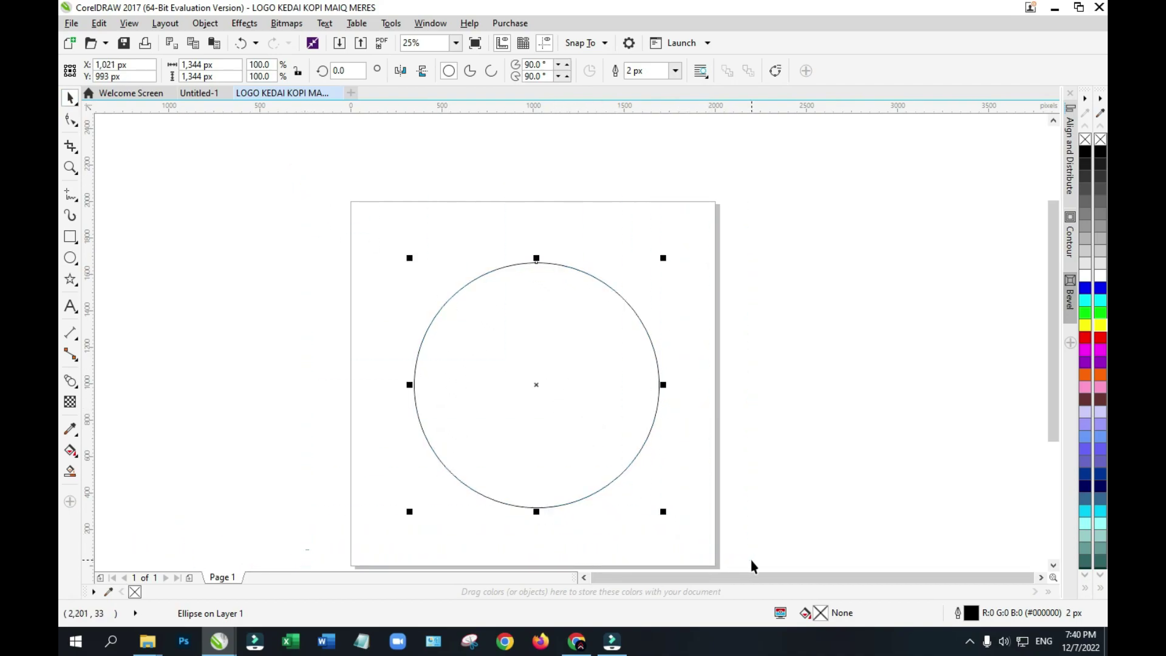
{"action": "key", "text": "p"}
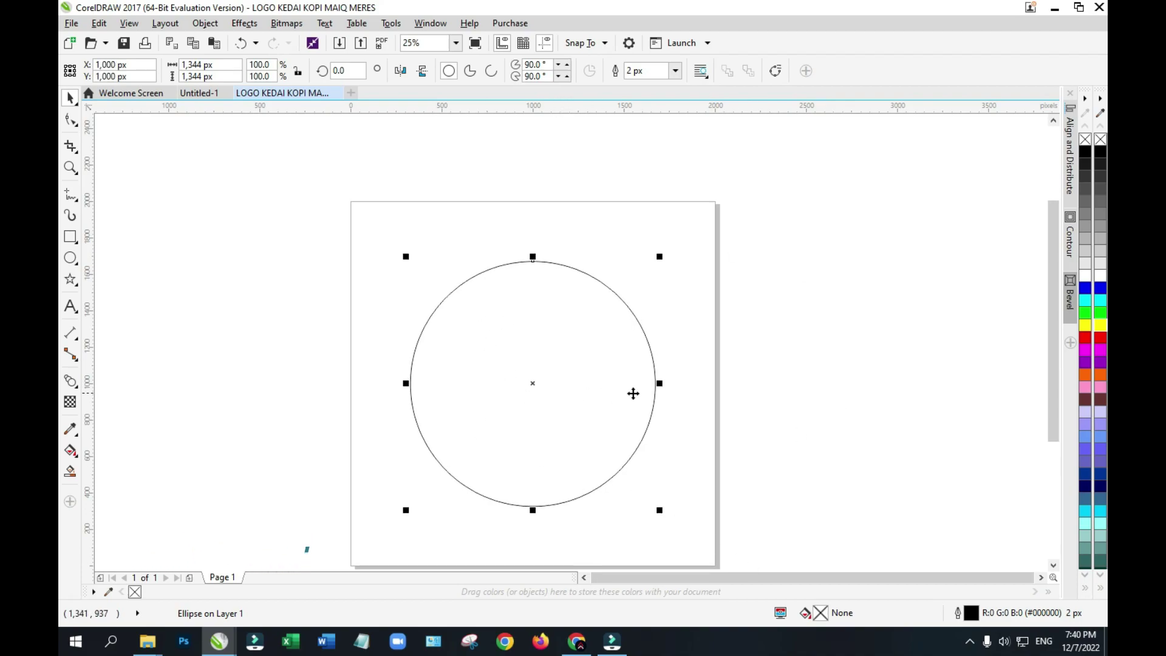
Step: Fill the circle with Dark Brown and darken the fill color to #542626
{"action": "left_click", "coordinate": [1085, 401]}
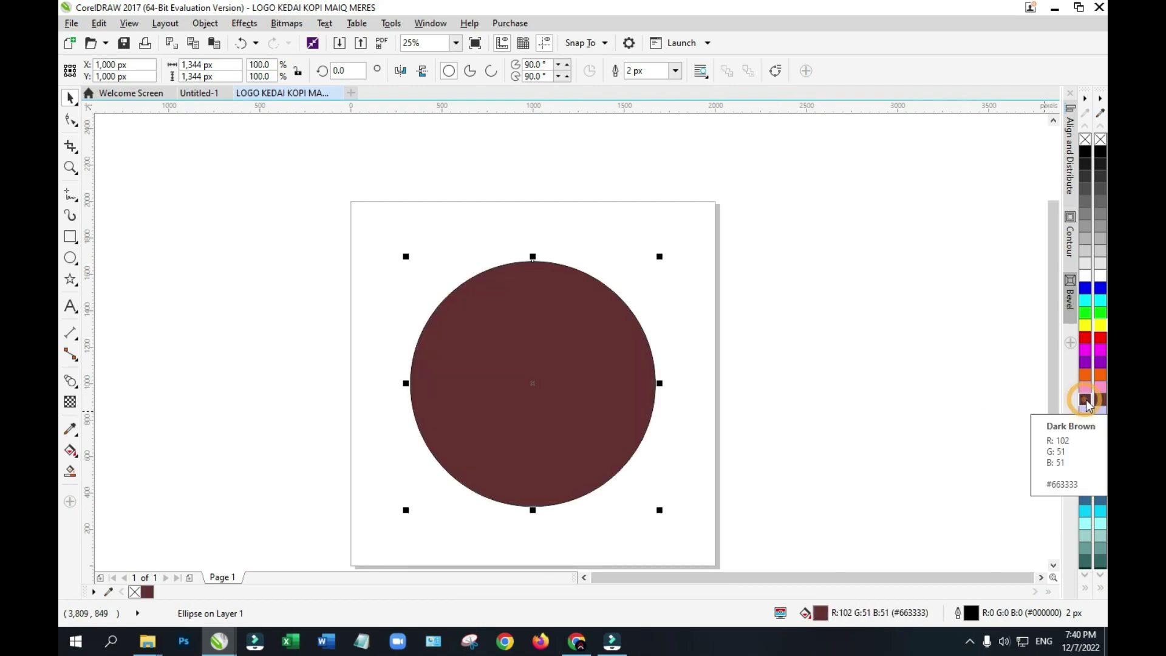
{"action": "double_click", "coordinate": [819, 613]}
{"action": "left_click_drag", "start_coordinate": [523, 178], "coordinate": [657, 191]}
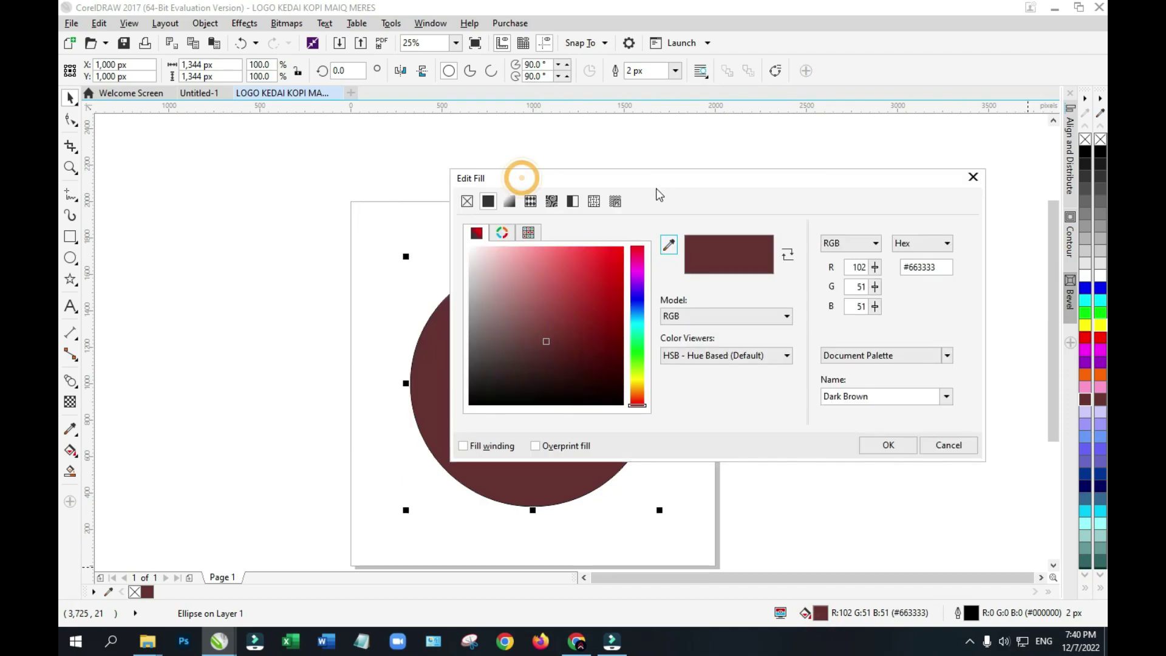
{"action": "left_click", "coordinate": [554, 352]}
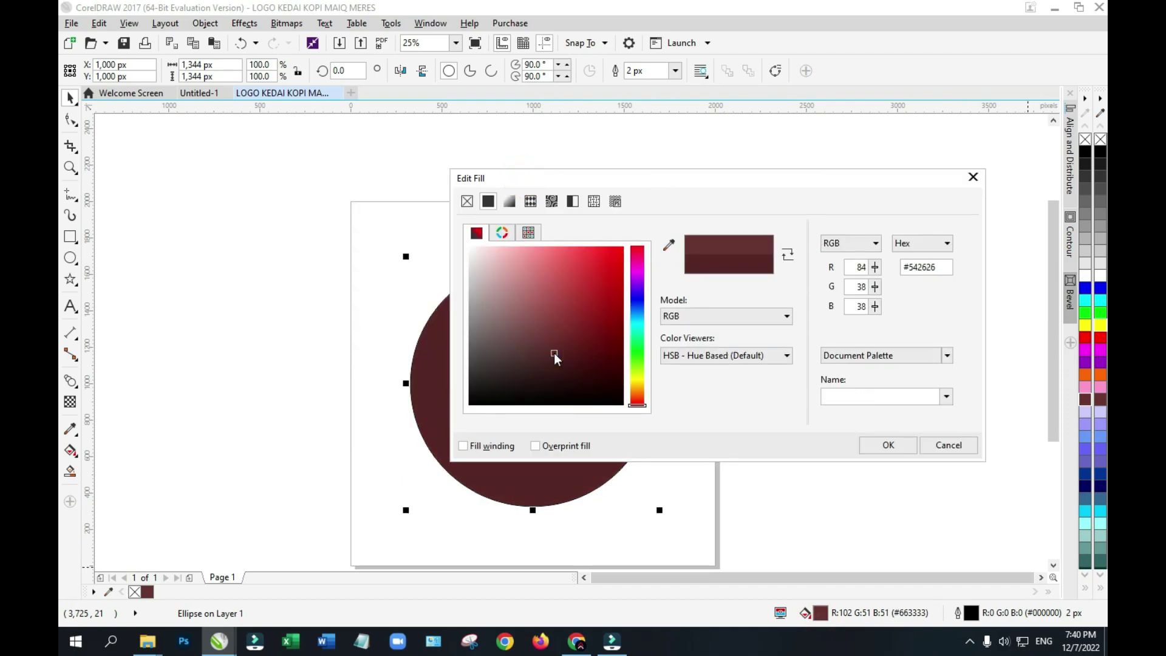
{"action": "left_click", "coordinate": [884, 449]}
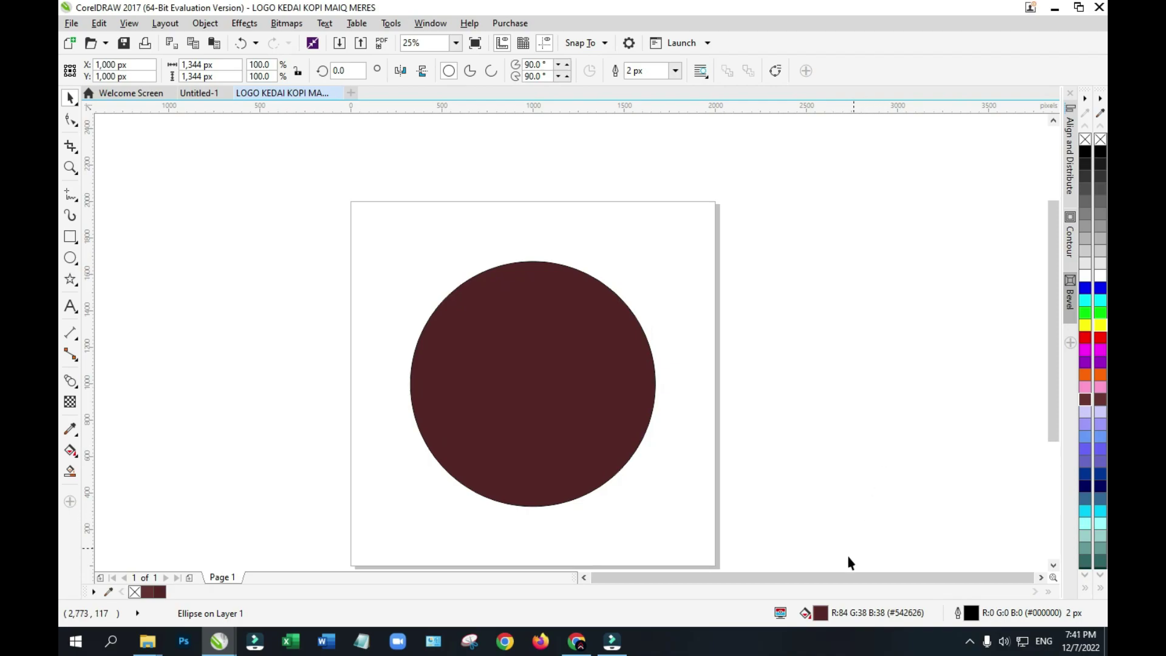
Step: Select the brown circle and remove its outline
{"action": "left_click", "coordinate": [560, 370]}
{"action": "left_click", "coordinate": [545, 352]}
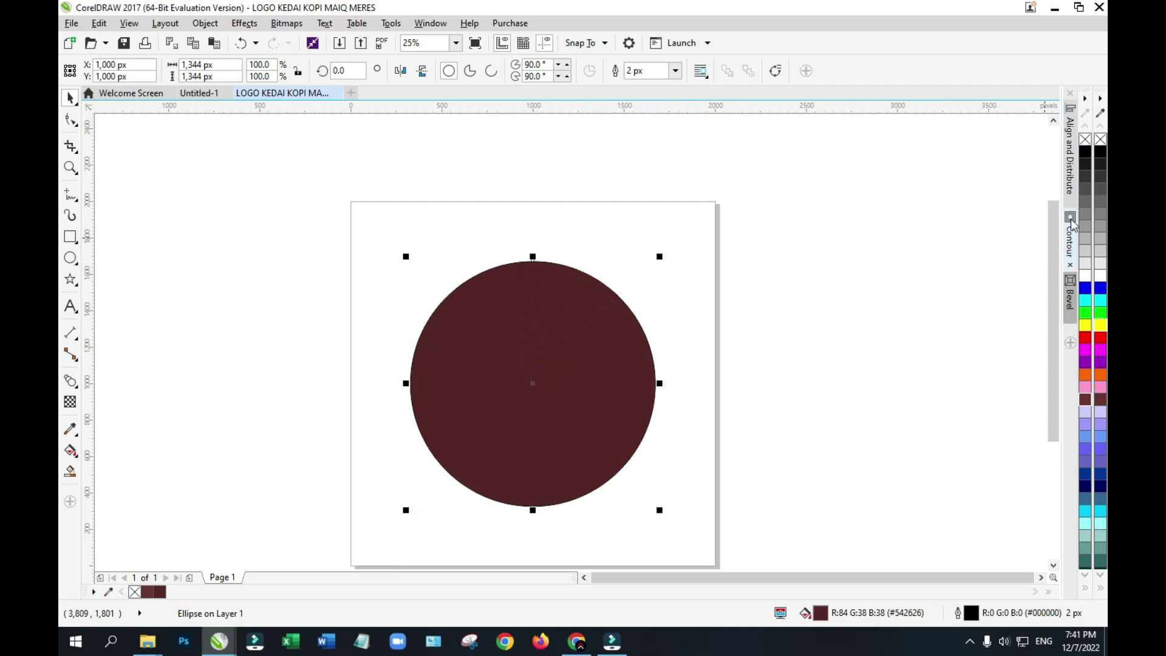
{"action": "right_click", "coordinate": [1085, 141]}
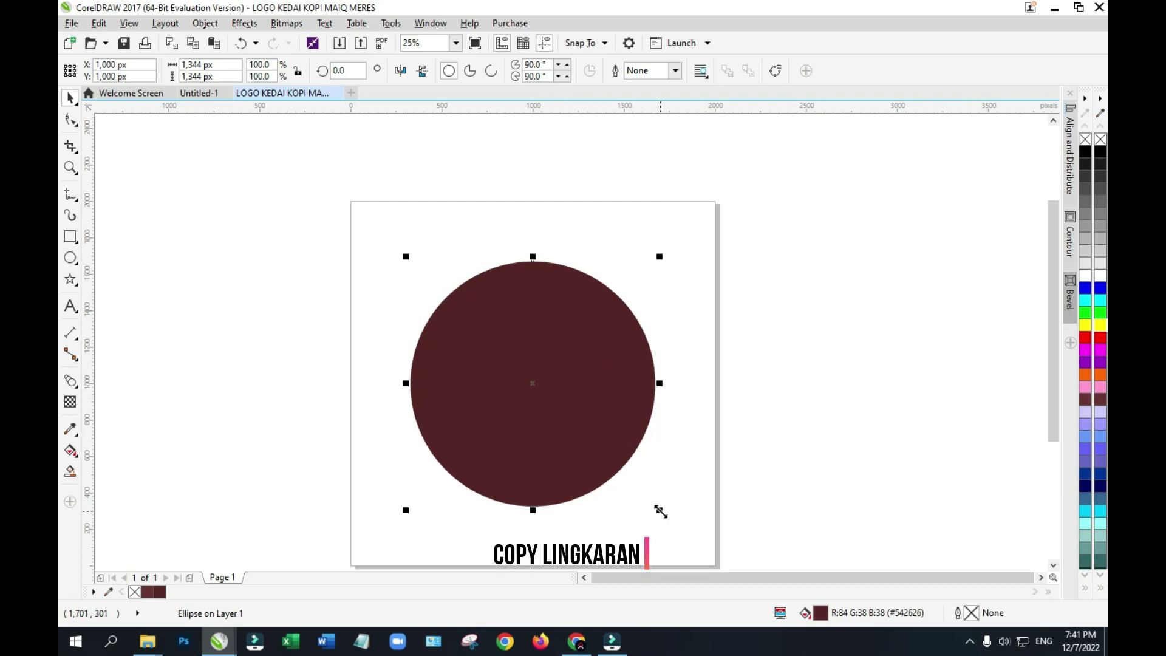
Step: Make a concentric copy of the brown circle scaled down to 60%, about 806 px in diameter
{"action": "left_click_drag", "start_coordinate": [661, 511], "coordinate": [617, 465]}
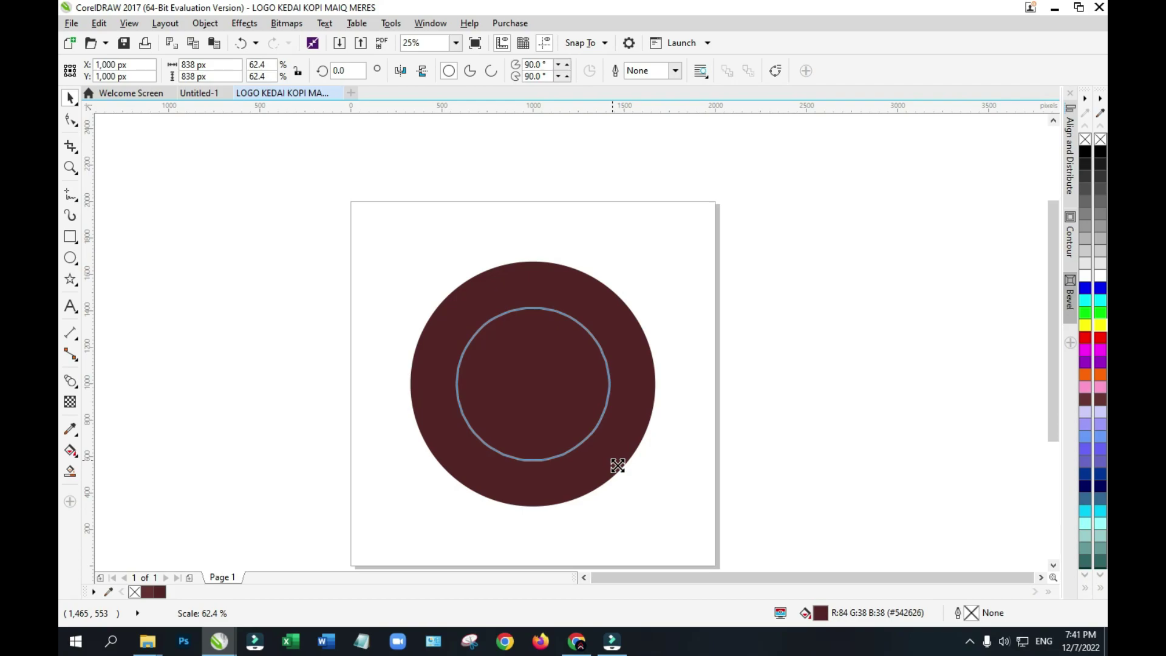
{"action": "left_click_drag", "start_coordinate": [617, 466], "coordinate": [615, 463]}
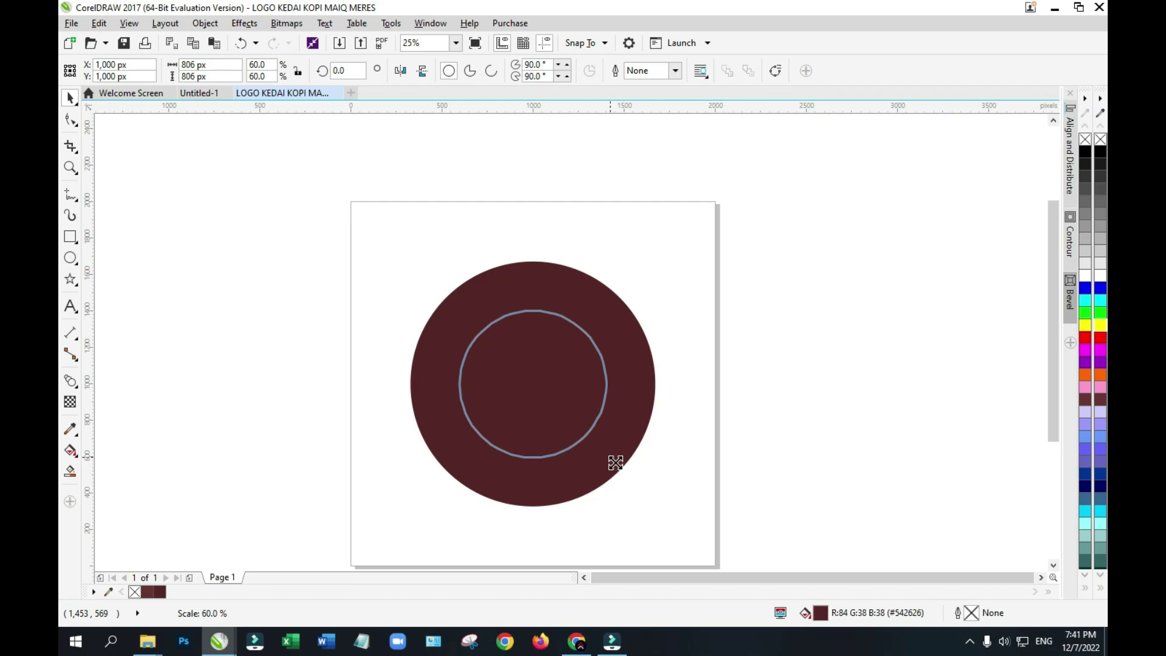
{"action": "left_click_drag", "start_coordinate": [616, 463], "coordinate": [614, 461]}
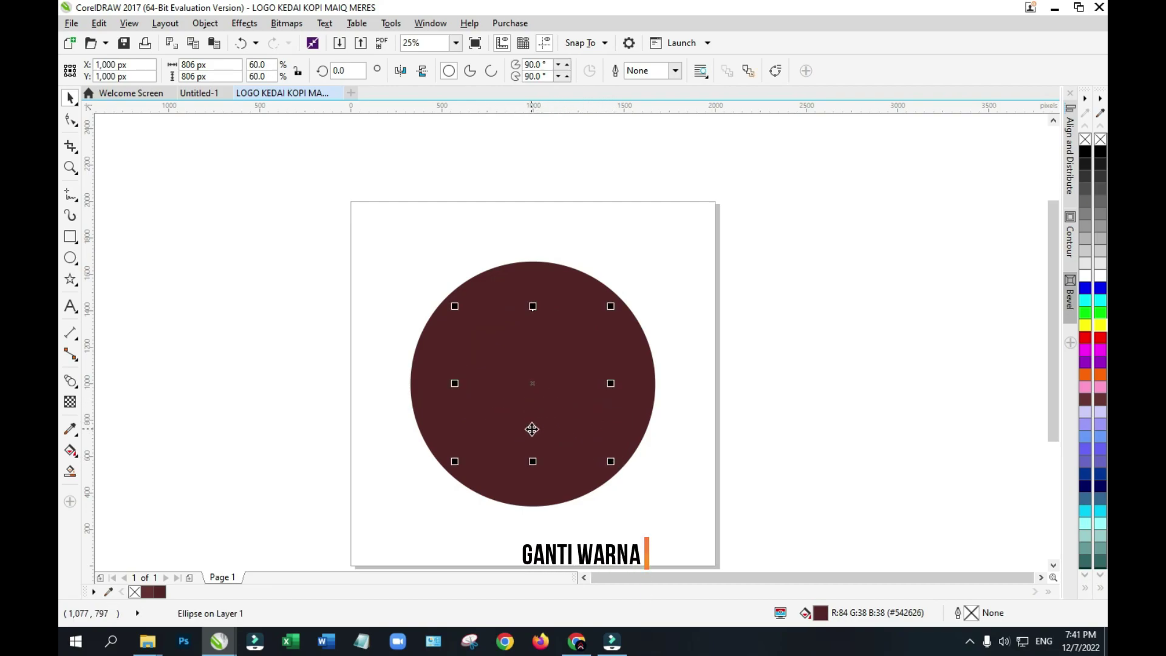
Step: Fill the smaller inner circle with yellow and adjust the fill to a muted gold, #E6BE61
{"action": "left_click", "coordinate": [1083, 324]}
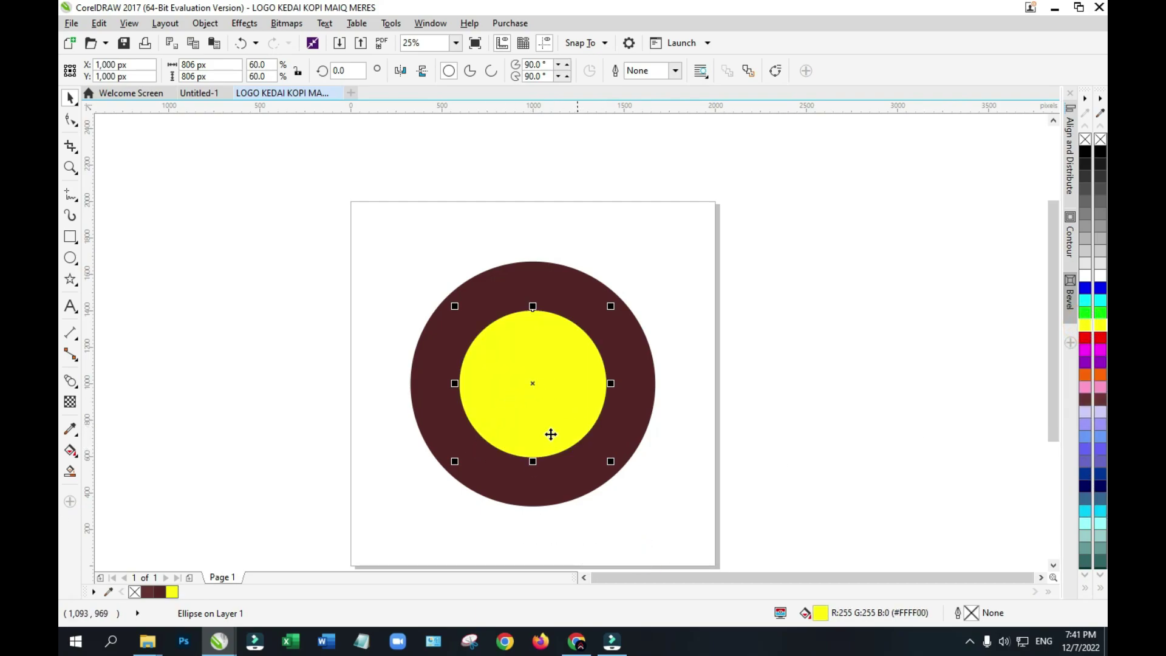
{"action": "double_click", "coordinate": [820, 617]}
{"action": "left_click_drag", "start_coordinate": [554, 181], "coordinate": [808, 192]}
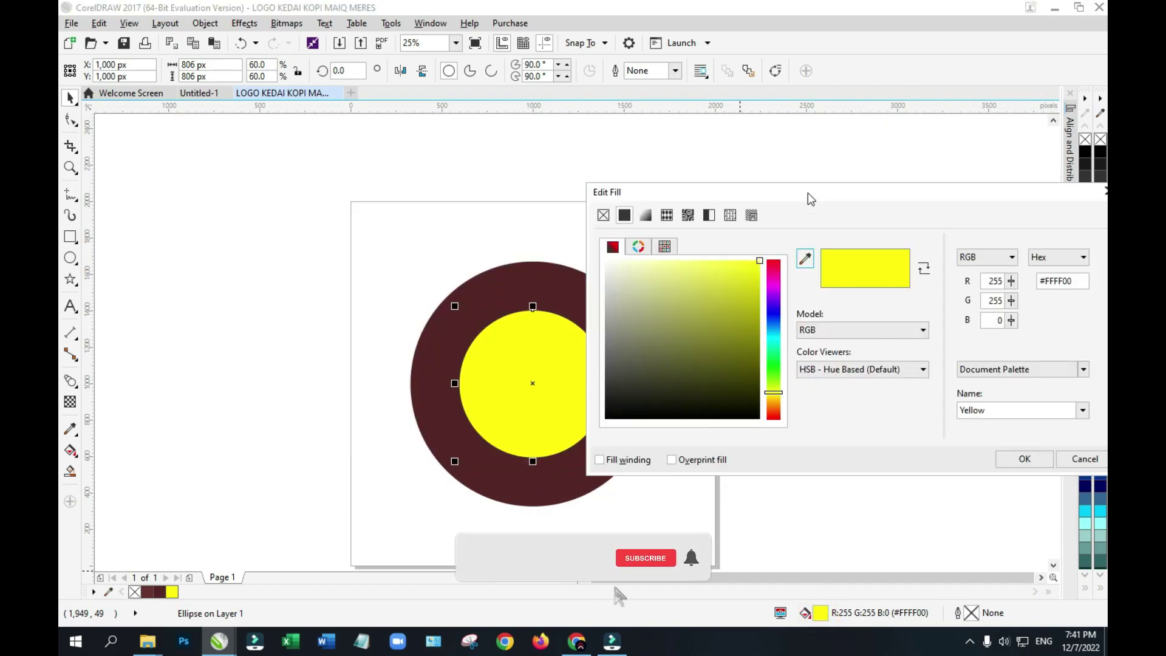
{"action": "left_click", "coordinate": [778, 403]}
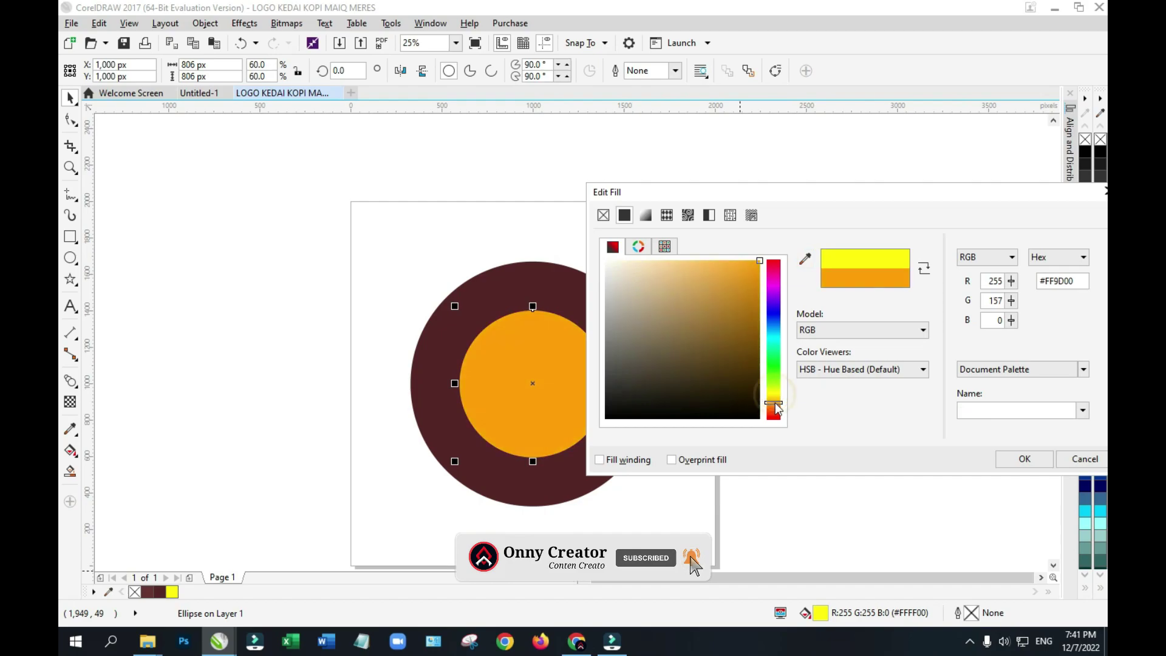
{"action": "left_click", "coordinate": [714, 262]}
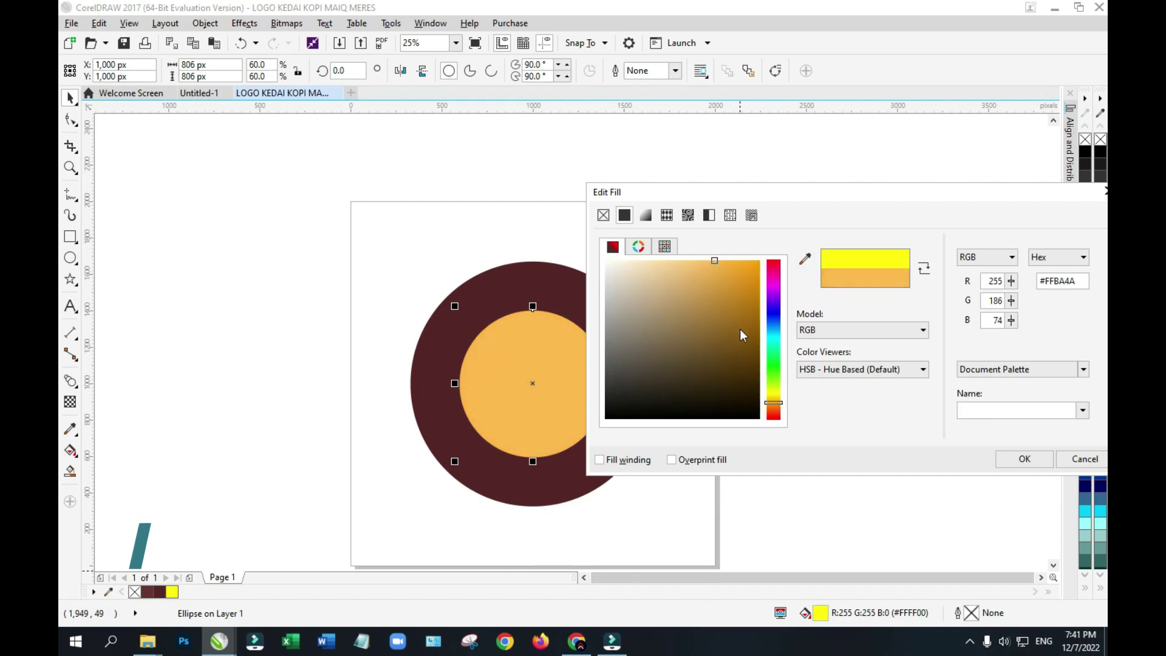
{"action": "left_click", "coordinate": [705, 308]}
{"action": "left_click", "coordinate": [709, 284]}
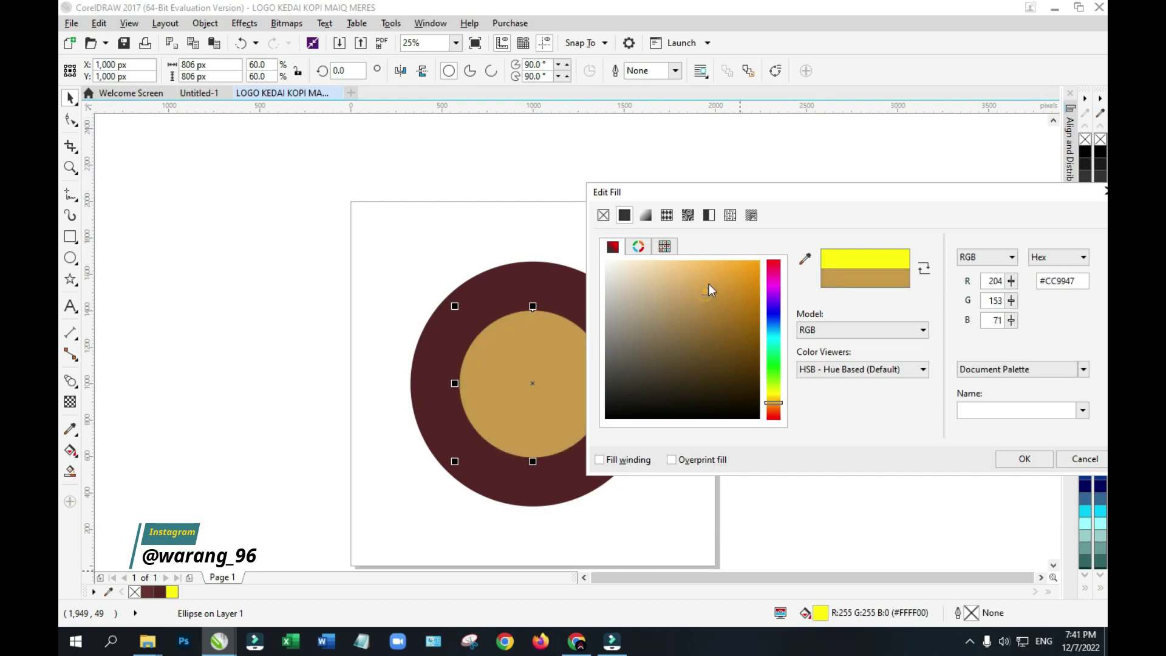
{"action": "mouse_move", "coordinate": [708, 283]}
{"action": "left_mouse_down"}
{"action": "mouse_move", "coordinate": [727, 296]}
{"action": "mouse_move", "coordinate": [708, 283]}
{"action": "mouse_move", "coordinate": [716, 276]}
{"action": "left_mouse_up"}
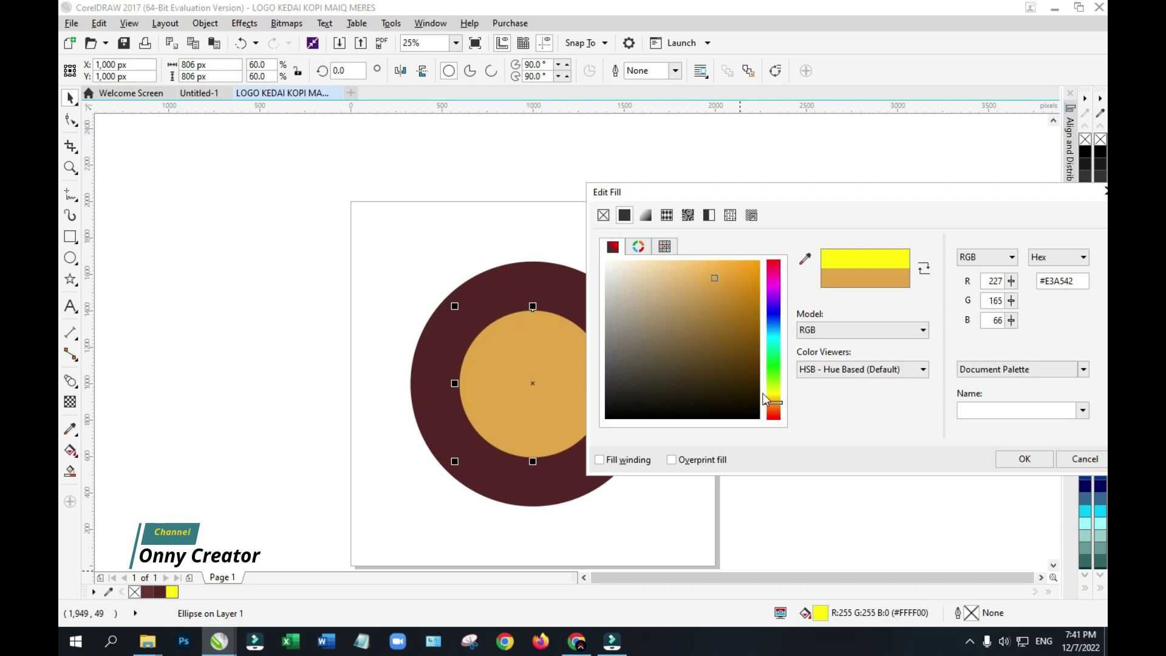
{"action": "left_click_drag", "start_coordinate": [773, 407], "coordinate": [773, 400]}
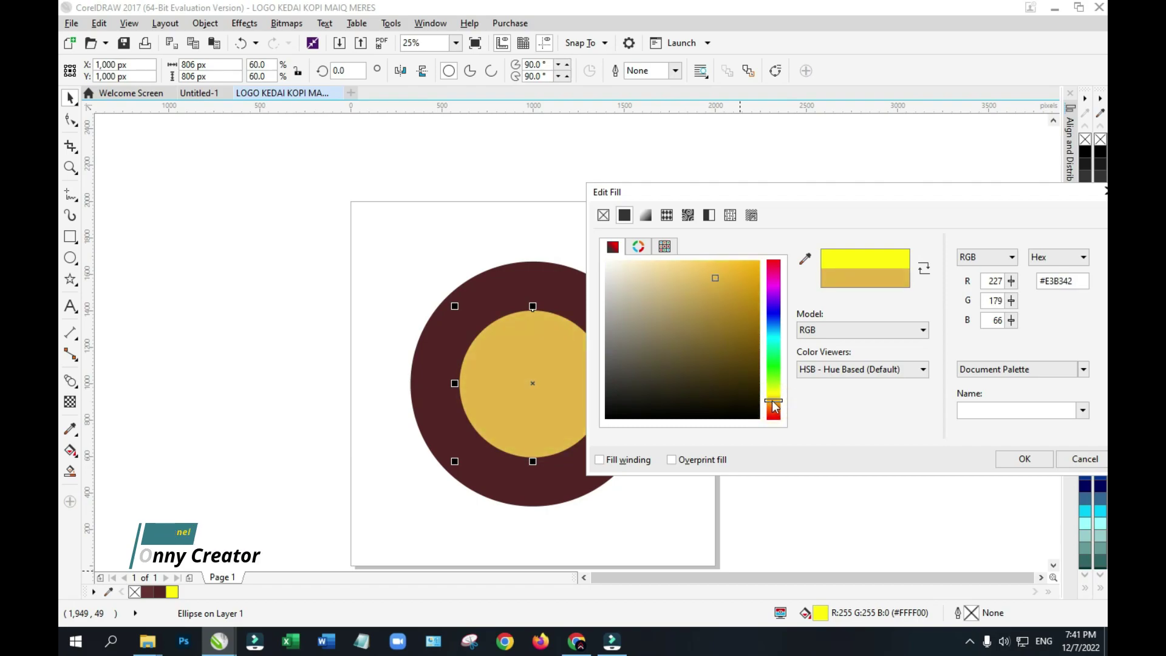
{"action": "left_click", "coordinate": [716, 286]}
{"action": "mouse_move", "coordinate": [717, 286]}
{"action": "left_mouse_down"}
{"action": "mouse_move", "coordinate": [720, 262]}
{"action": "mouse_move", "coordinate": [712, 281]}
{"action": "mouse_move", "coordinate": [701, 268]}
{"action": "mouse_move", "coordinate": [698, 280]}
{"action": "left_mouse_up"}
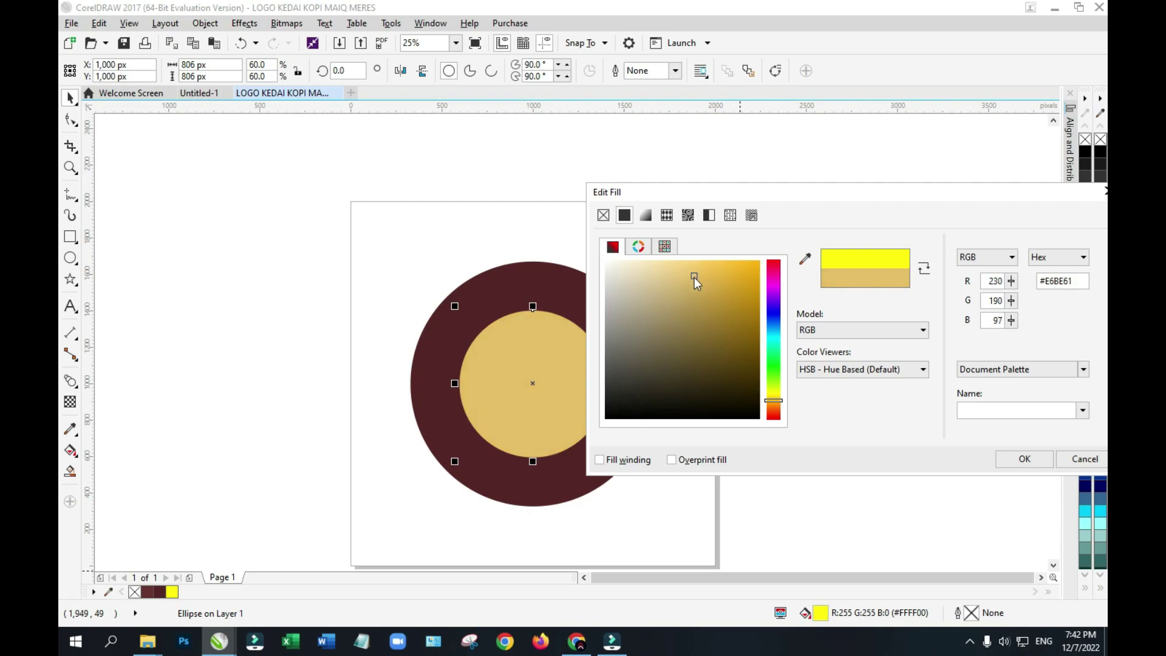
{"action": "left_click", "coordinate": [1024, 459]}
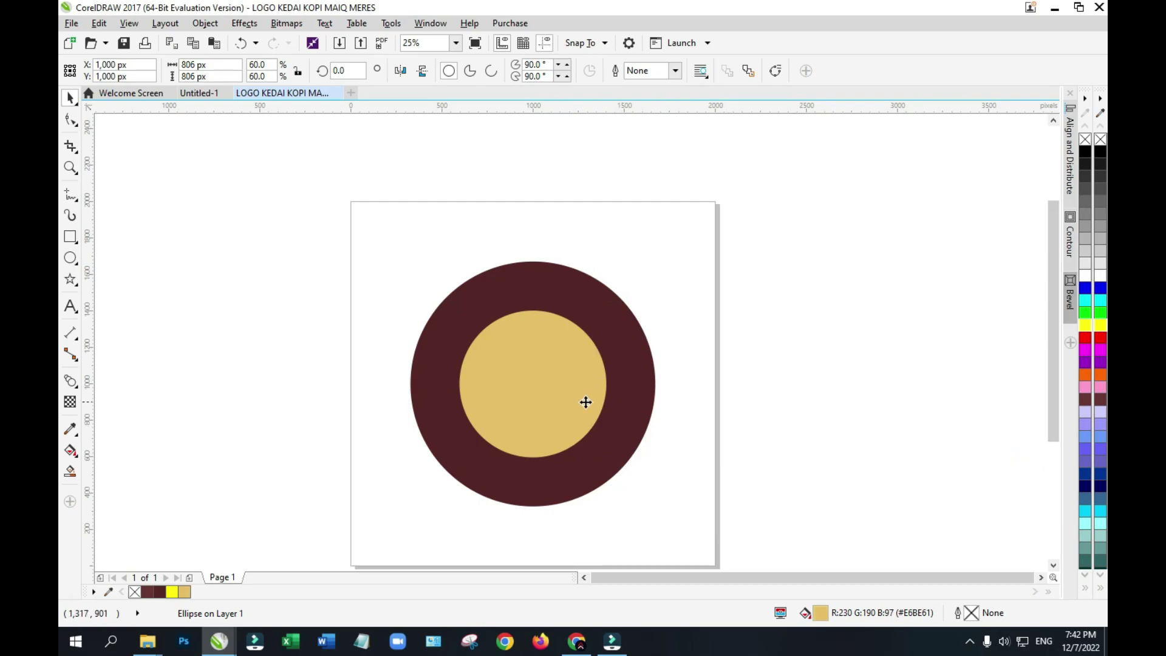
{"action": "left_click", "coordinate": [553, 391]}
{"action": "left_click", "coordinate": [529, 399]}
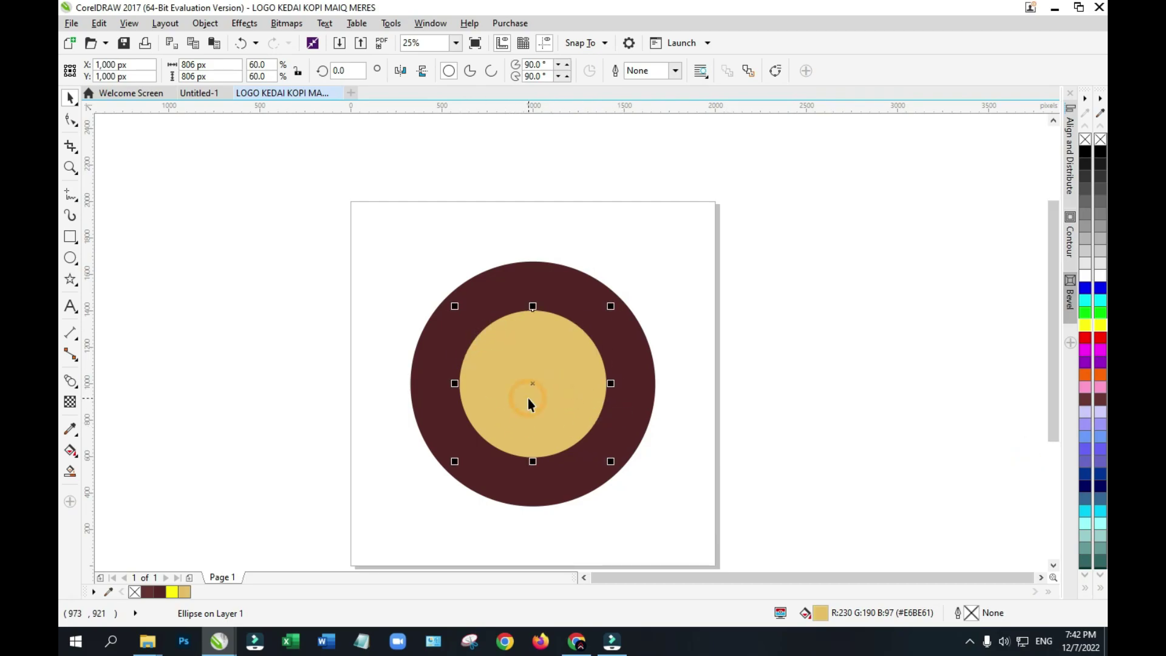
Step: Give the gold inner circle a white outline 25 px wide with round line caps
{"action": "right_click", "coordinate": [1088, 278]}
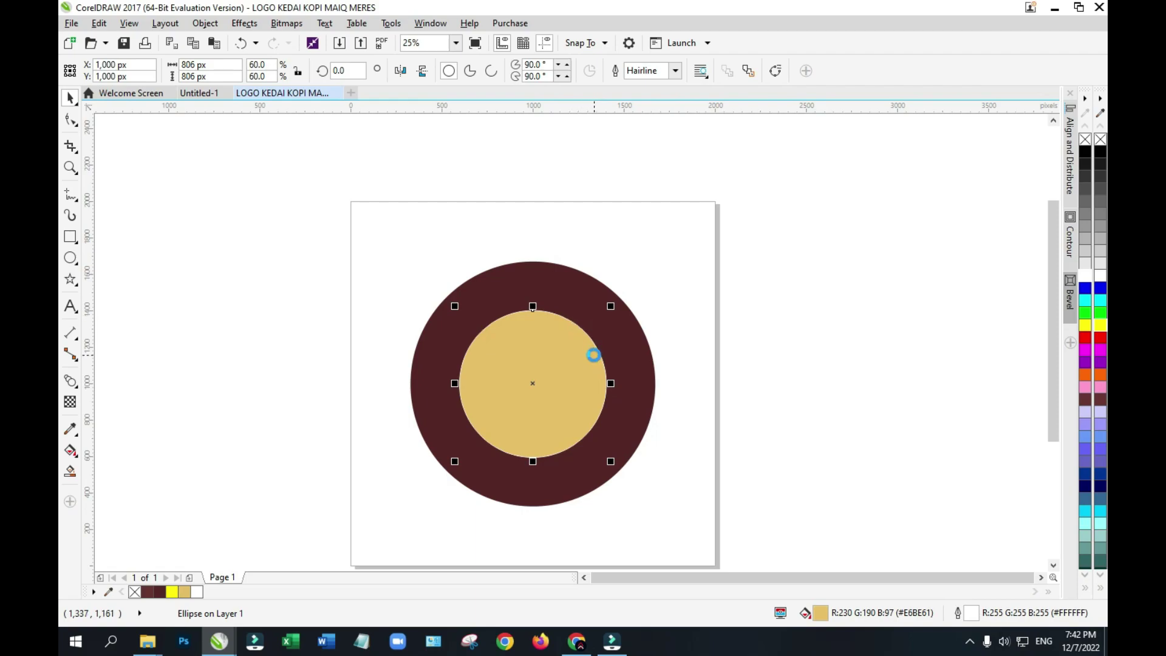
{"action": "scroll", "coordinate": [593, 352], "scroll_direction": "up", "scroll_amount": 2}
{"action": "scroll", "coordinate": [596, 331], "scroll_direction": "down", "scroll_amount": 1}
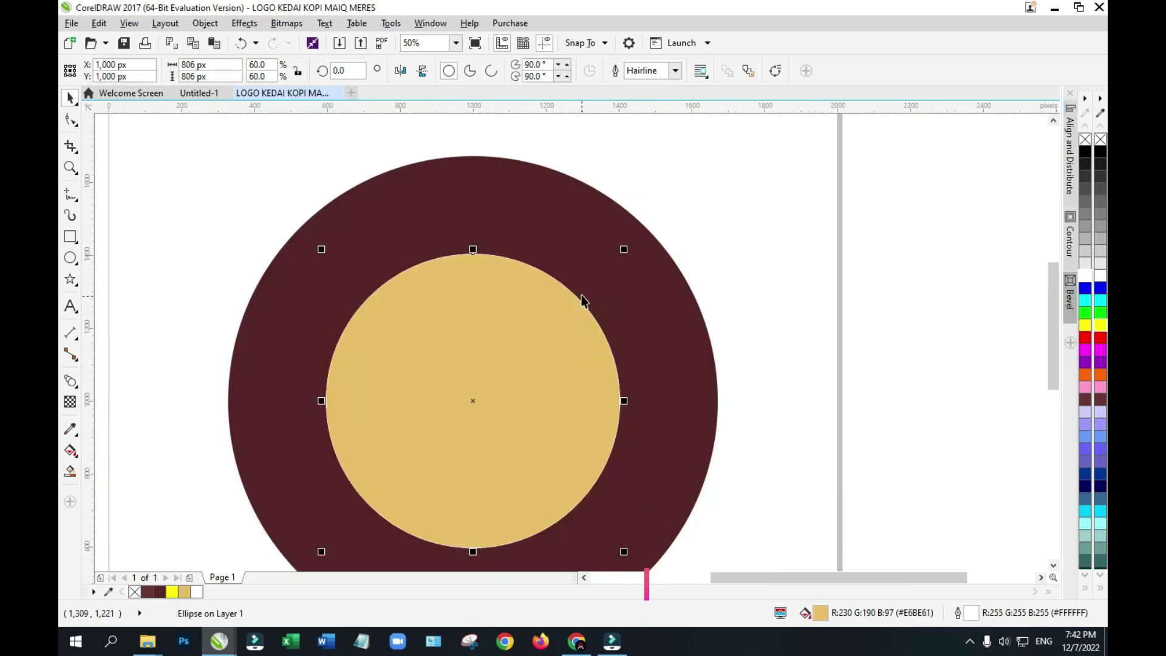
{"action": "double_click", "coordinate": [975, 616]}
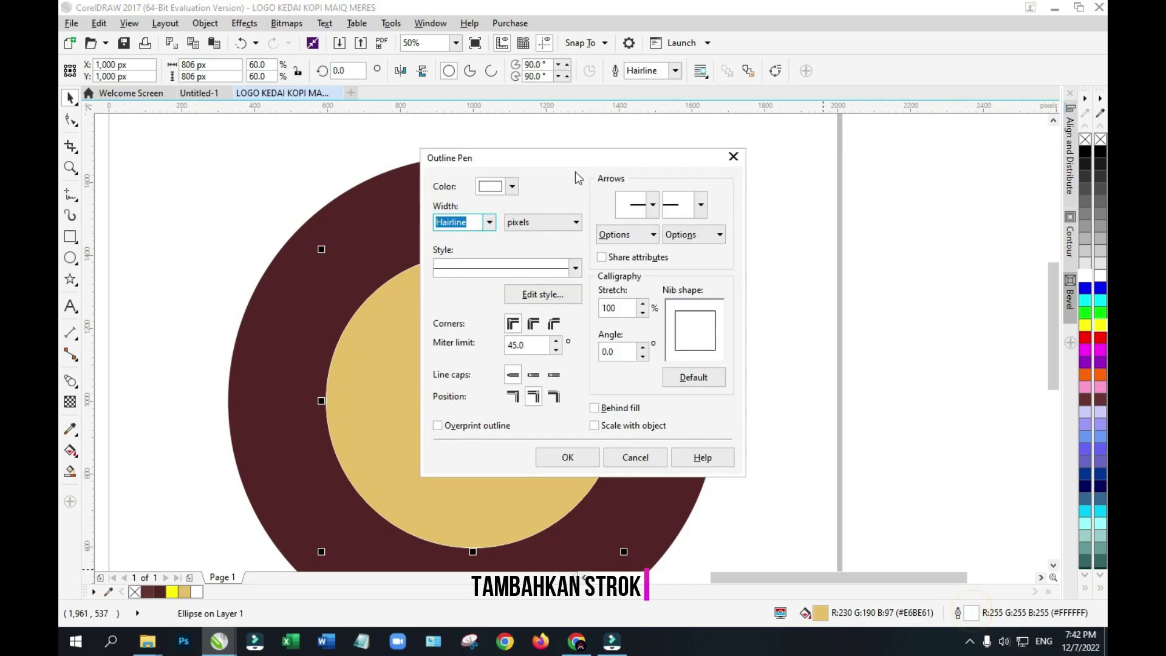
{"action": "left_click_drag", "start_coordinate": [570, 163], "coordinate": [746, 199]}
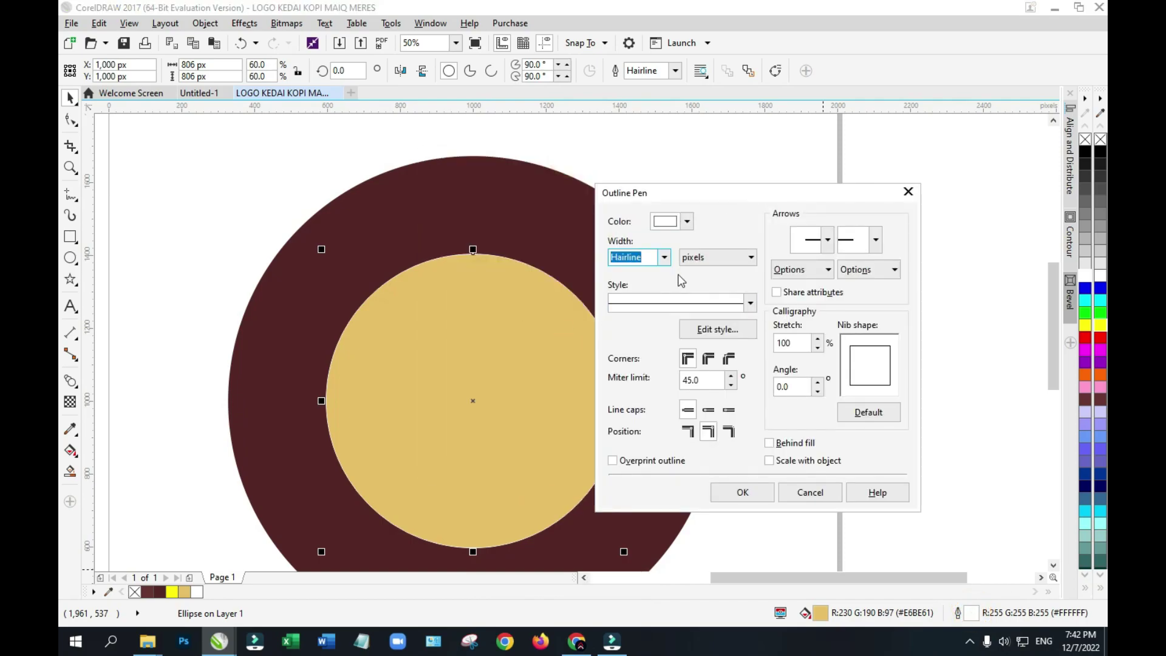
{"action": "left_click", "coordinate": [664, 259]}
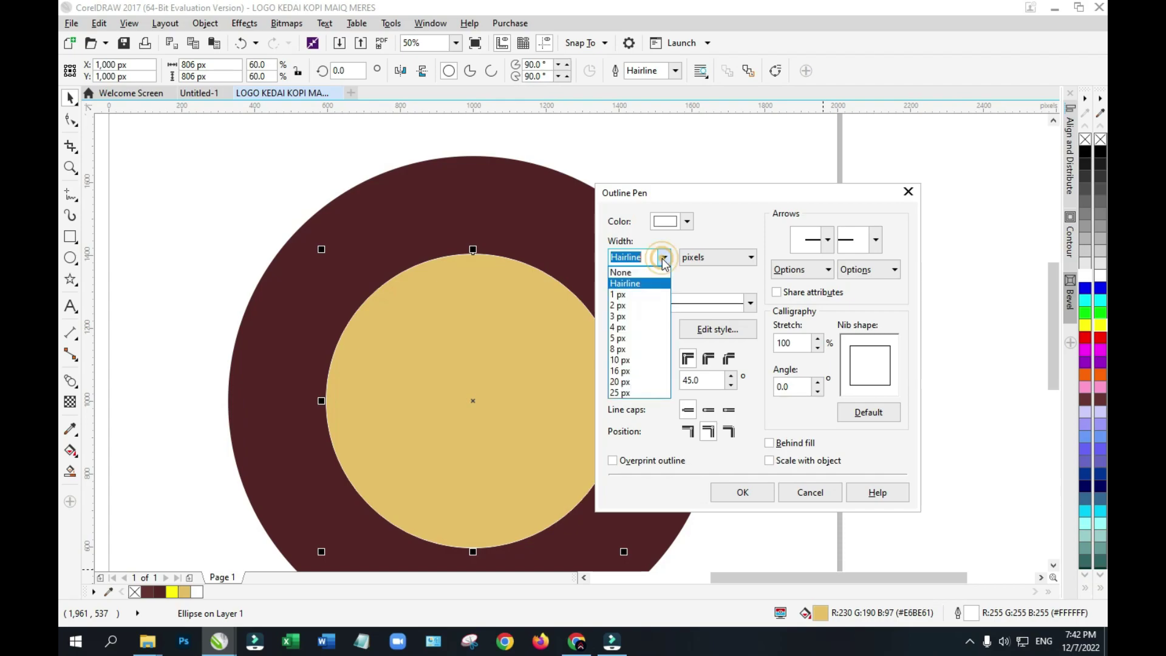
{"action": "left_click", "coordinate": [632, 394]}
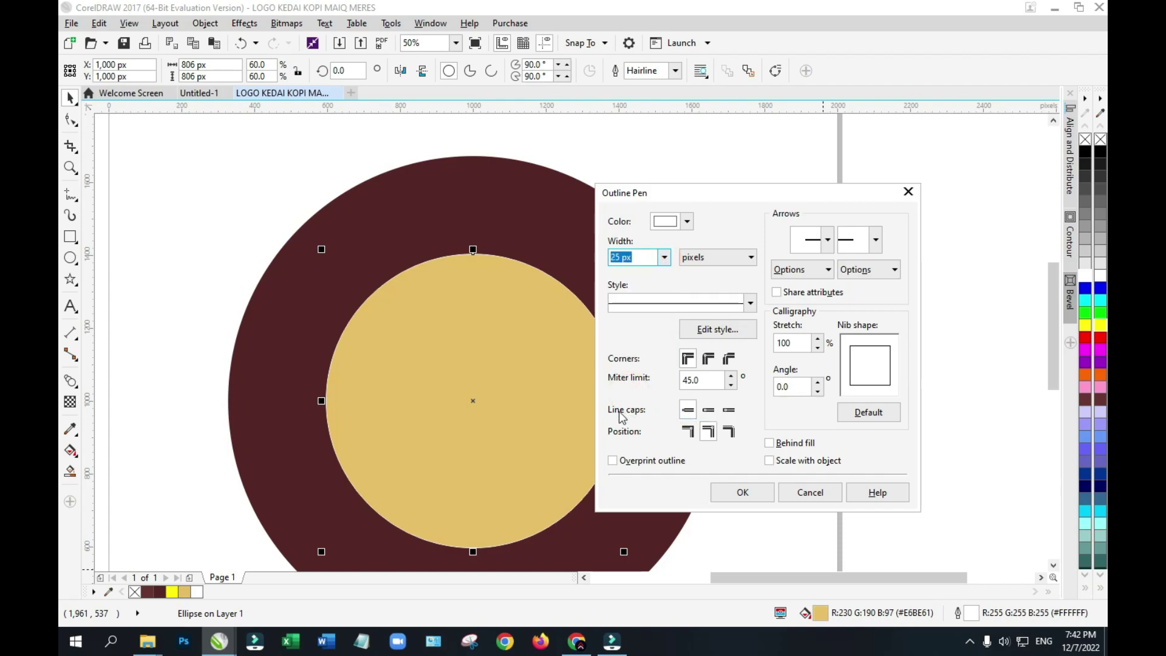
{"action": "left_click", "coordinate": [708, 415]}
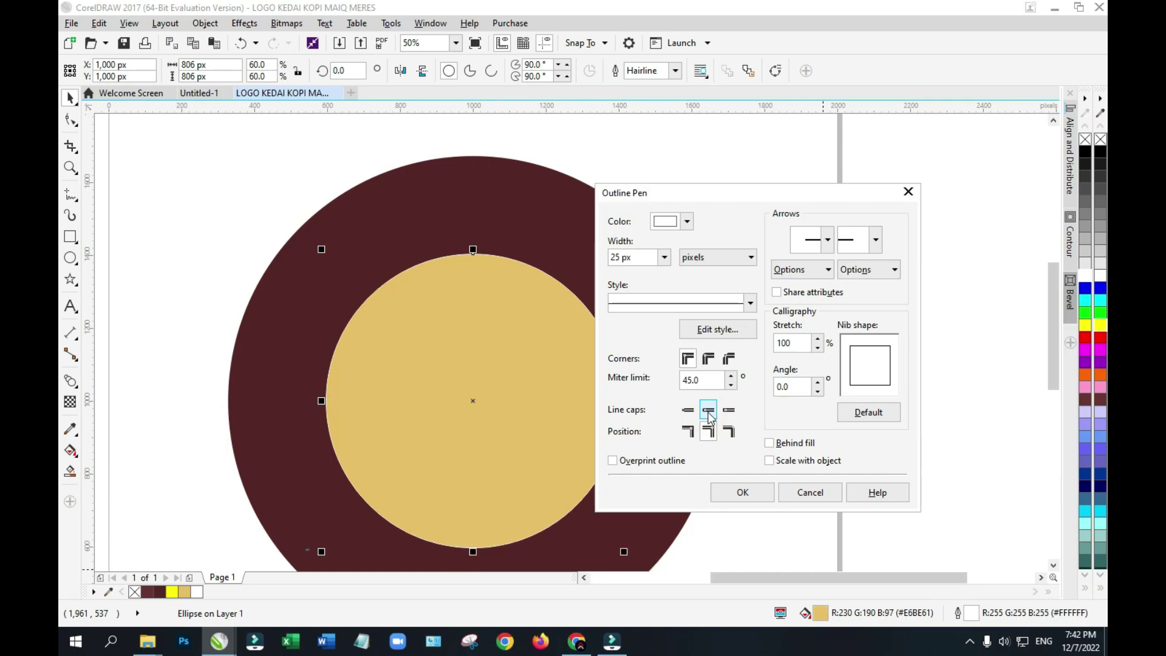
{"action": "left_click", "coordinate": [740, 492]}
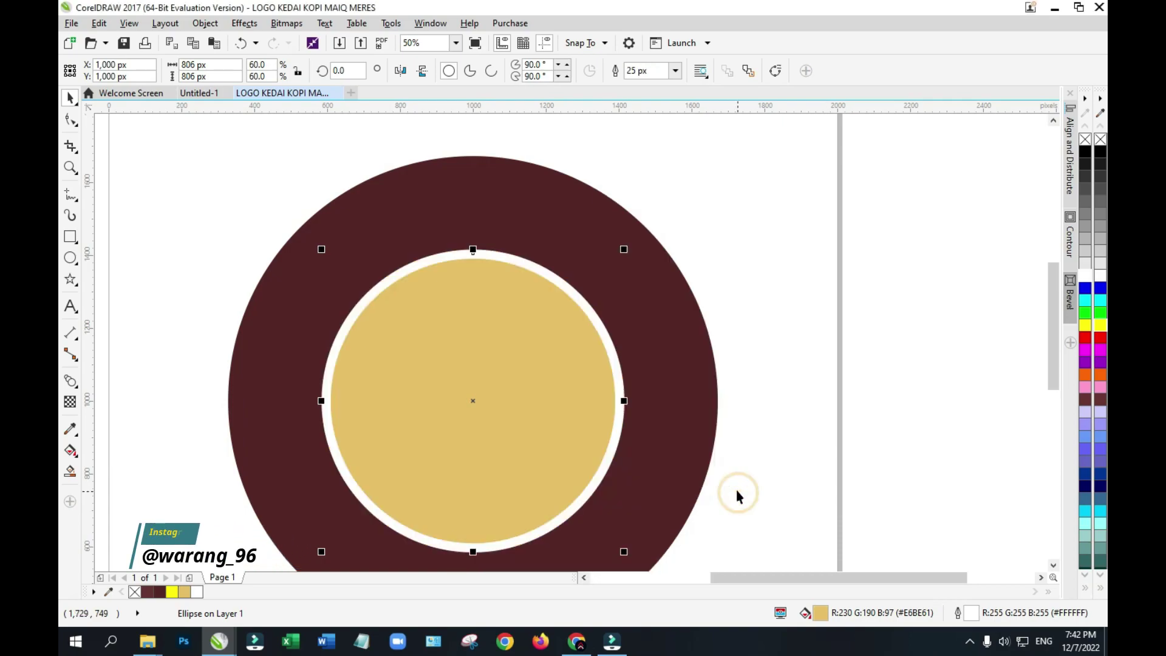
{"action": "scroll", "coordinate": [624, 412], "scroll_direction": "down", "scroll_amount": 4}
{"action": "scroll", "coordinate": [617, 416], "scroll_direction": "up", "scroll_amount": 2}
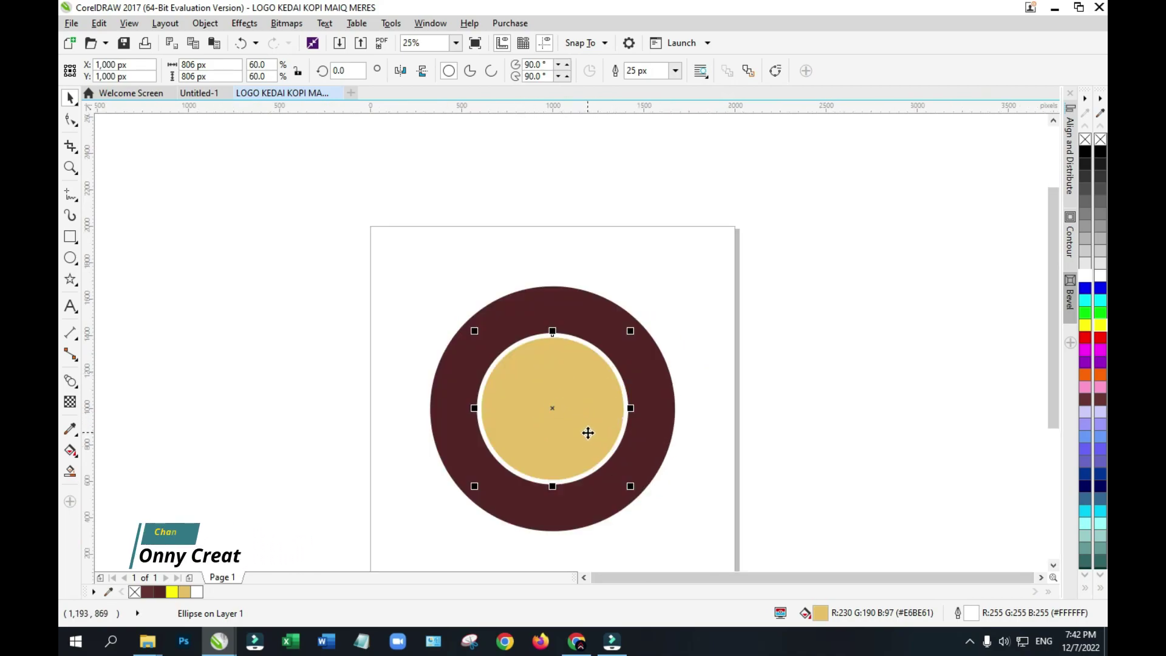
{"action": "left_click", "coordinate": [856, 418]}
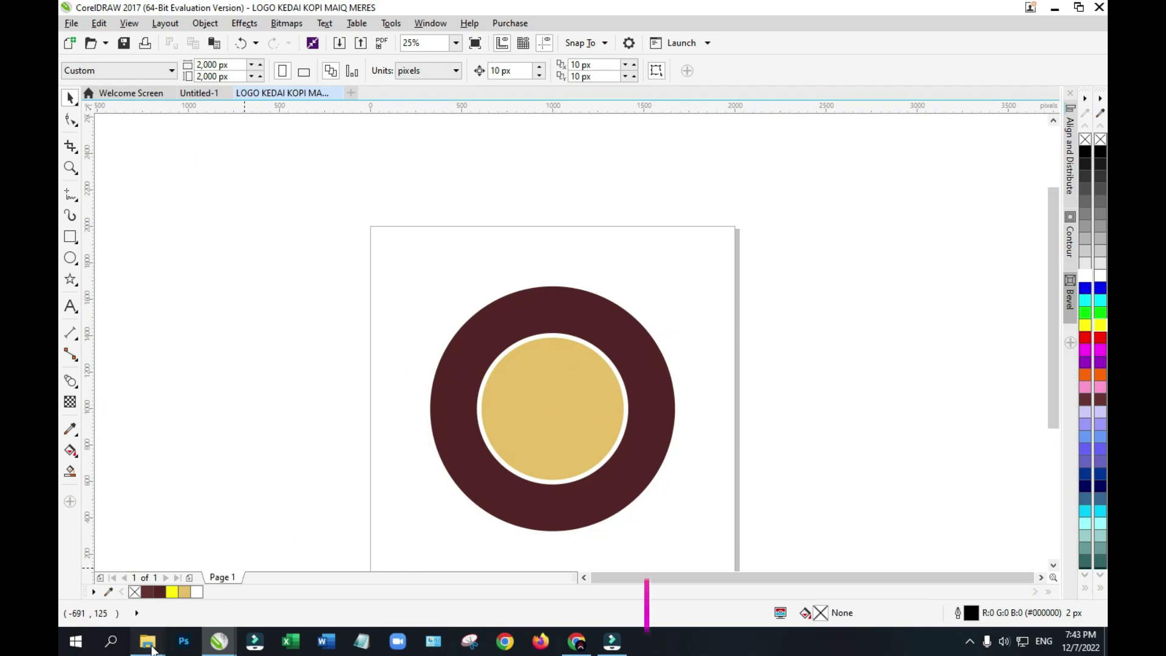
Step: Switch to File Explorer and place download-removebg-preview.png from the Downloads folder inside the gold circle
{"action": "mouse_move", "coordinate": [147, 641]}
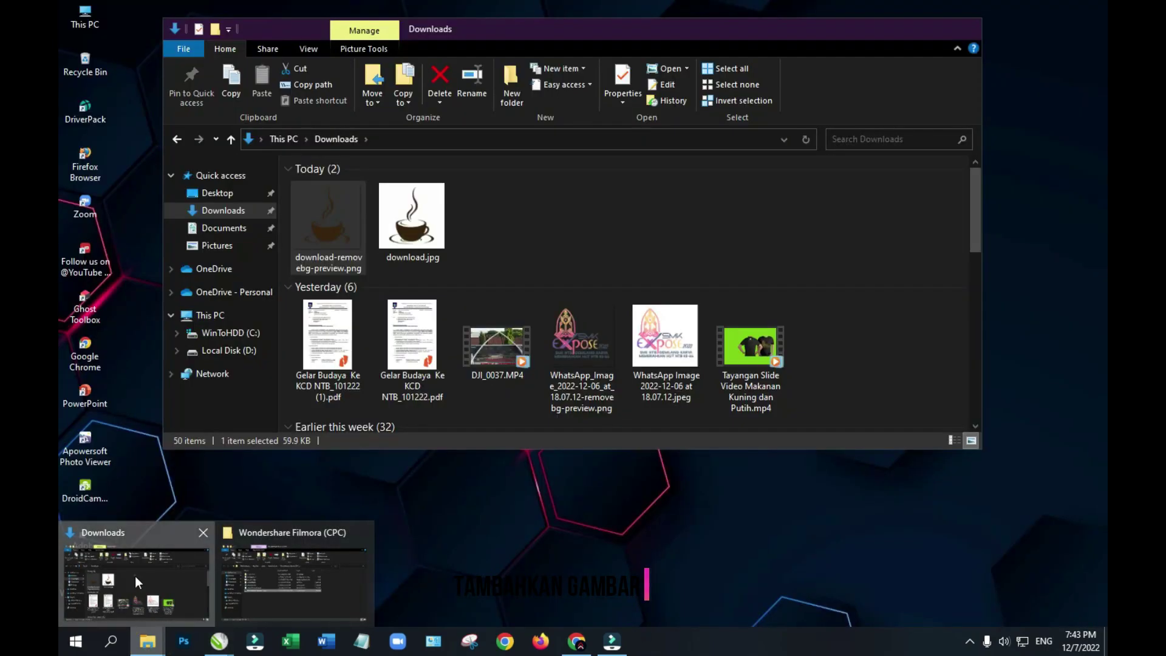
{"action": "left_click", "coordinate": [135, 576]}
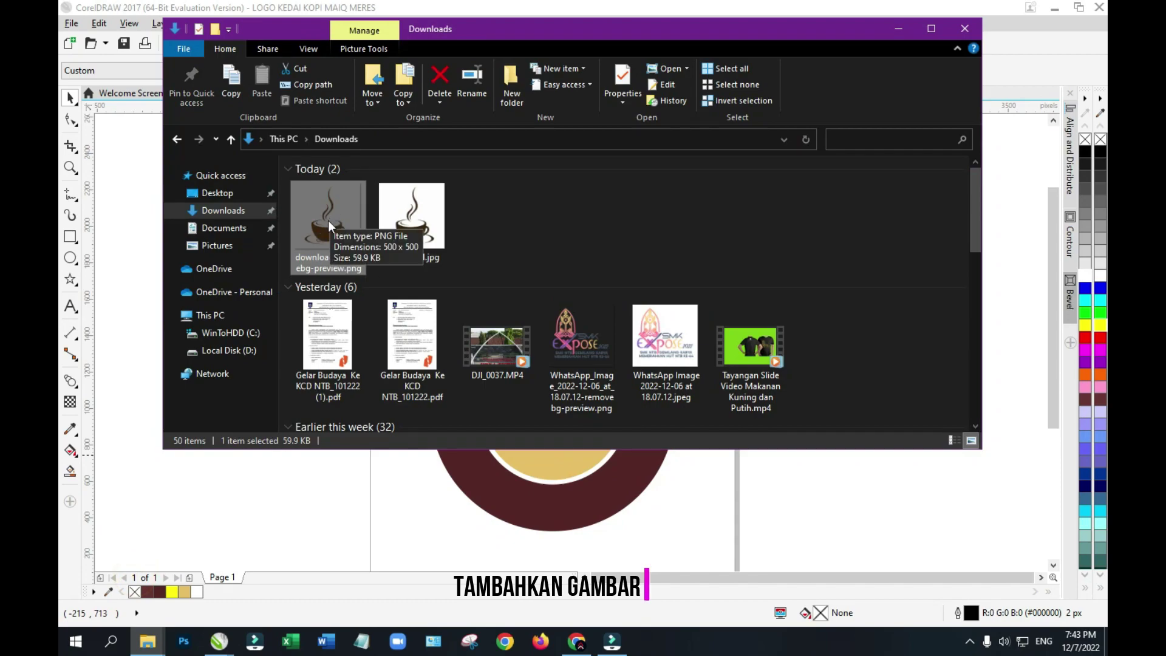
{"action": "left_click_drag", "start_coordinate": [326, 221], "coordinate": [553, 421]}
{"action": "left_click", "coordinate": [896, 28]}
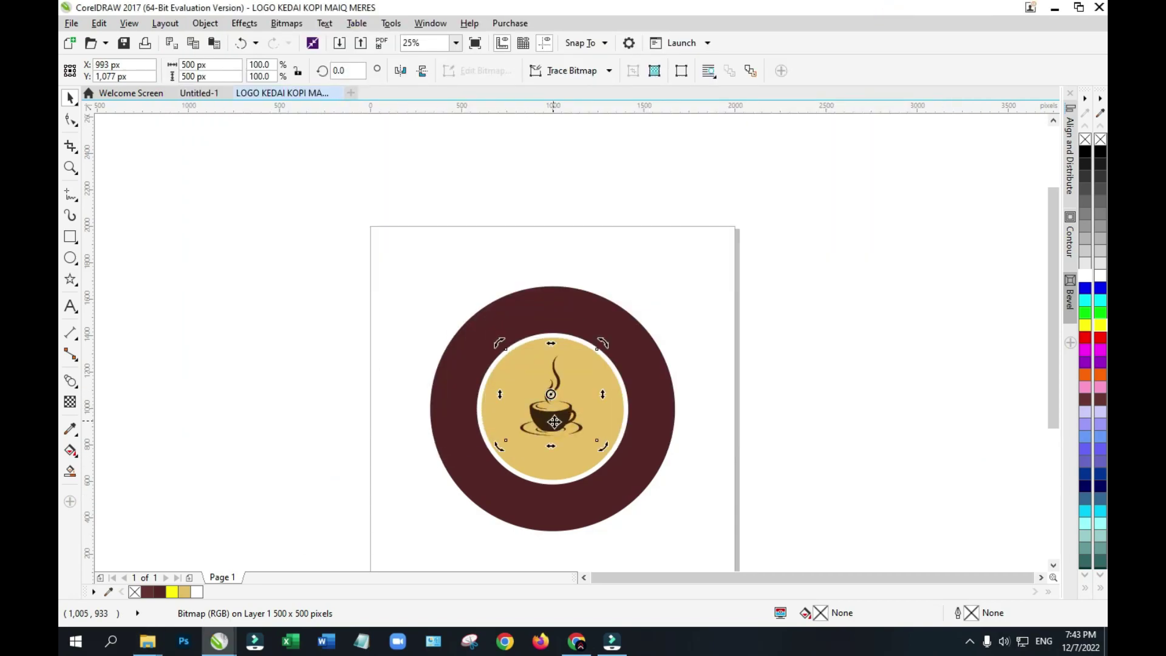
Step: Enlarge the coffee cup picture about its centre to about 633 px square
{"action": "left_click", "coordinate": [554, 419]}
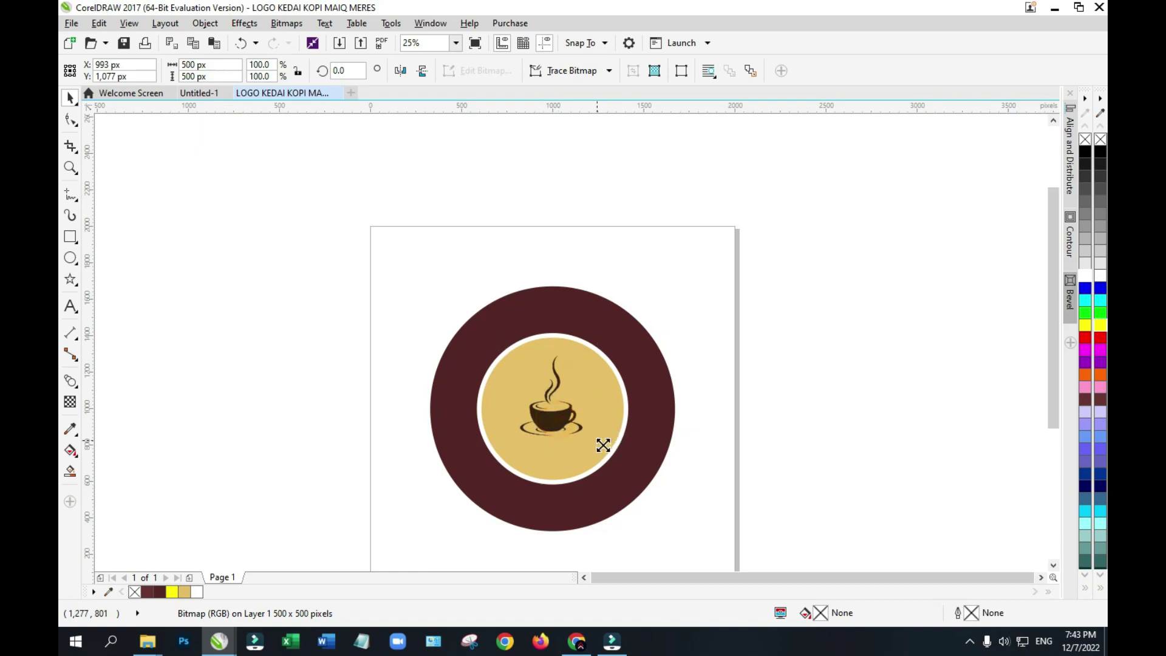
{"action": "left_click_drag", "start_coordinate": [603, 446], "coordinate": [613, 460]}
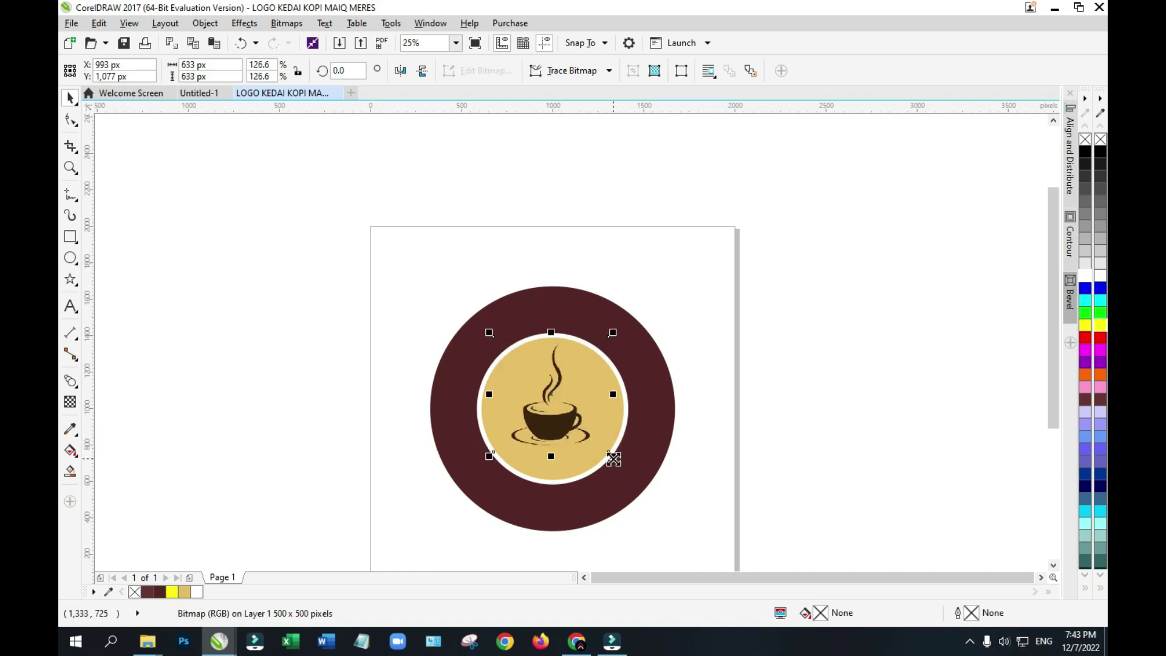
{"action": "left_click", "coordinate": [799, 398]}
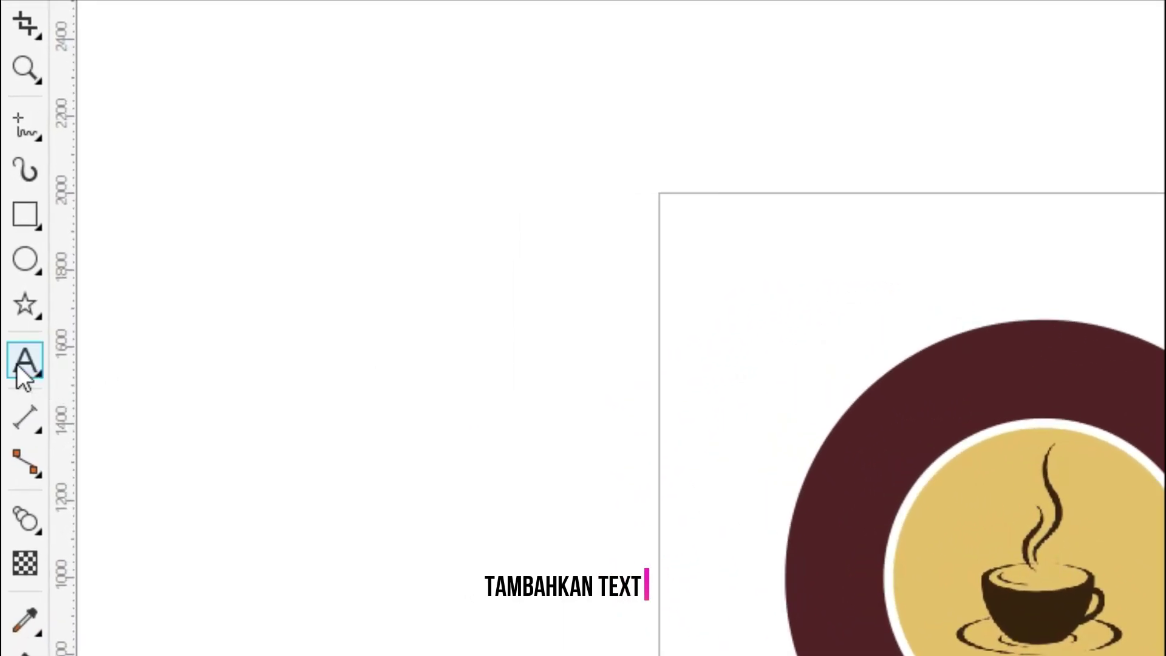
Step: Add the artistic text KEDAI KOPI above the circles and move it over to the page's upper right corner
{"action": "left_click", "coordinate": [70, 306]}
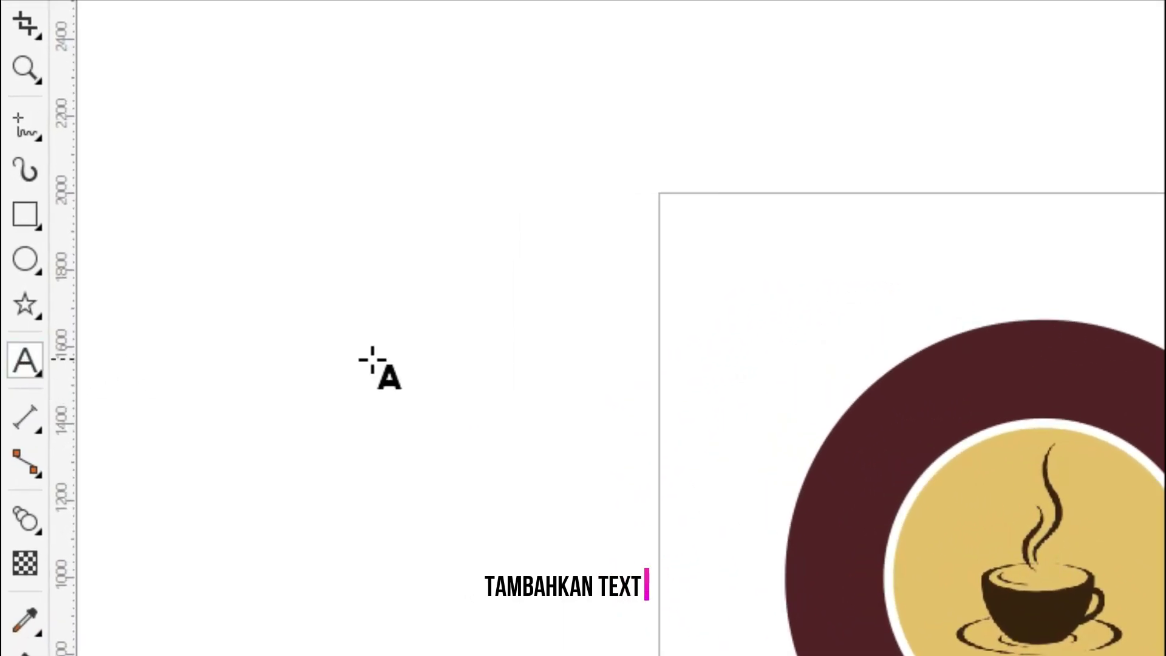
{"action": "left_click", "coordinate": [912, 255]}
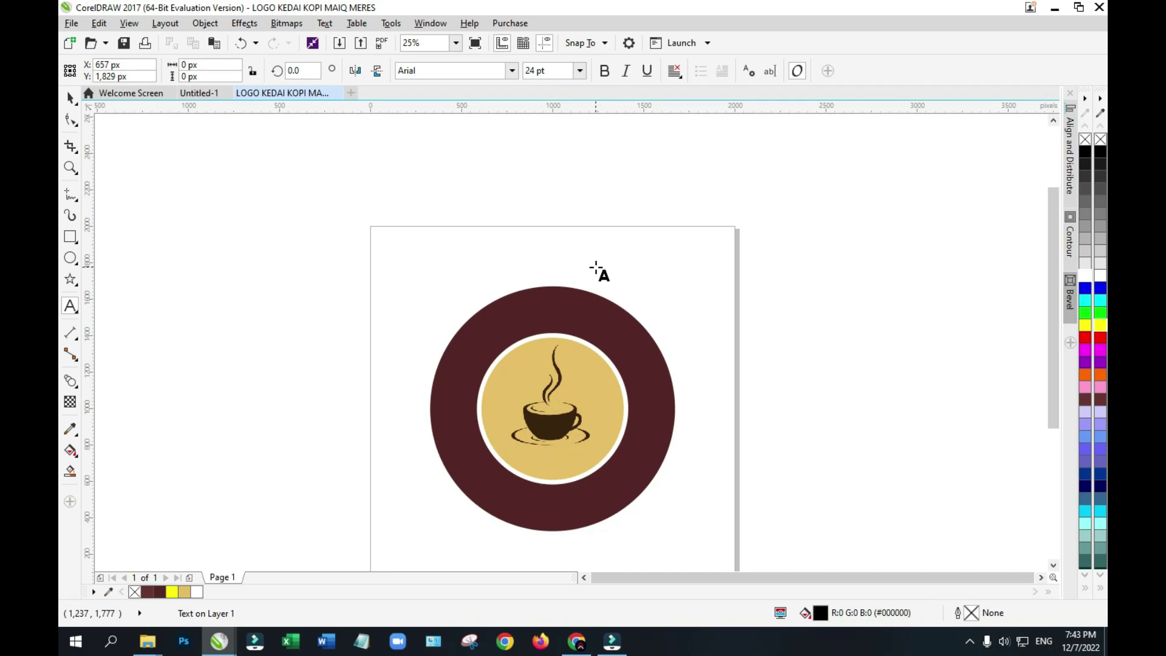
{"action": "type", "text": "KEDAI KOPI"}
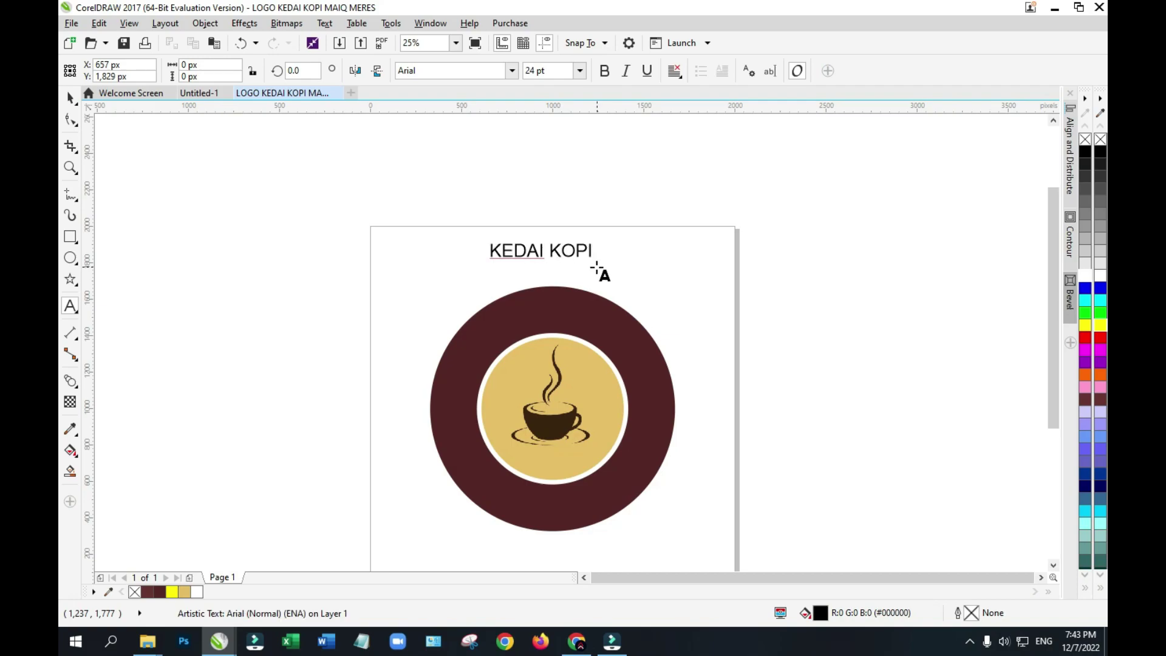
{"action": "left_click_drag", "start_coordinate": [539, 248], "coordinate": [765, 237]}
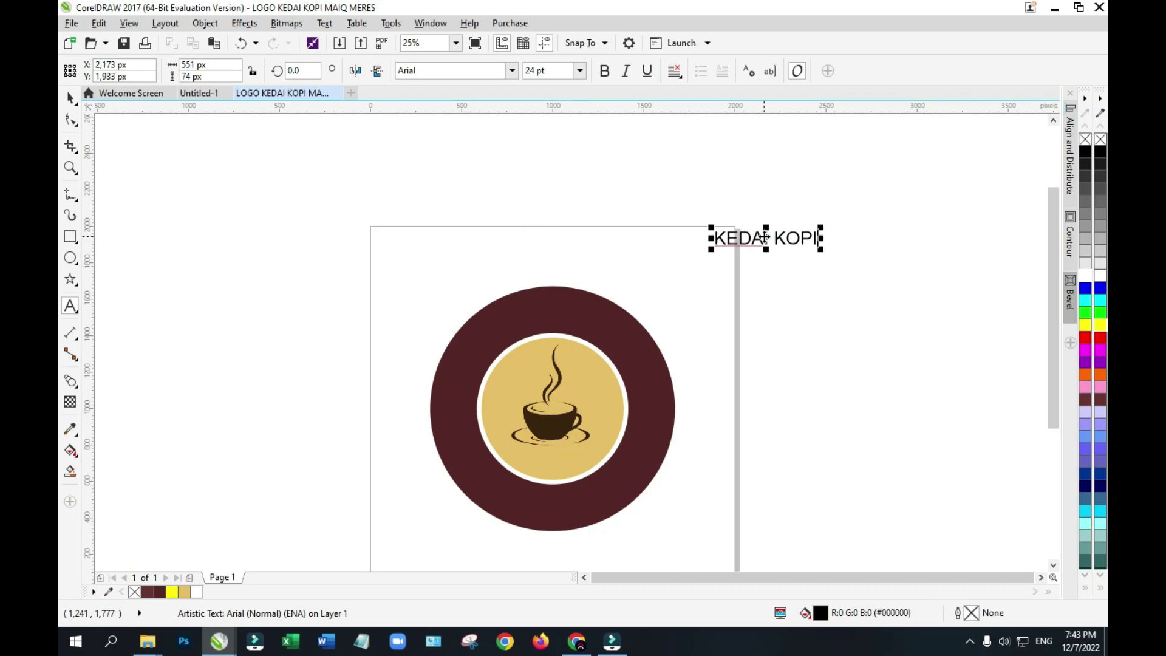
Step: Set the KEDAI KOPI text in Cooper Black at about 31.7 pt and move it back above the brown circle
{"action": "double_click", "coordinate": [764, 237]}
{"action": "key", "text": "ctrl+a"}
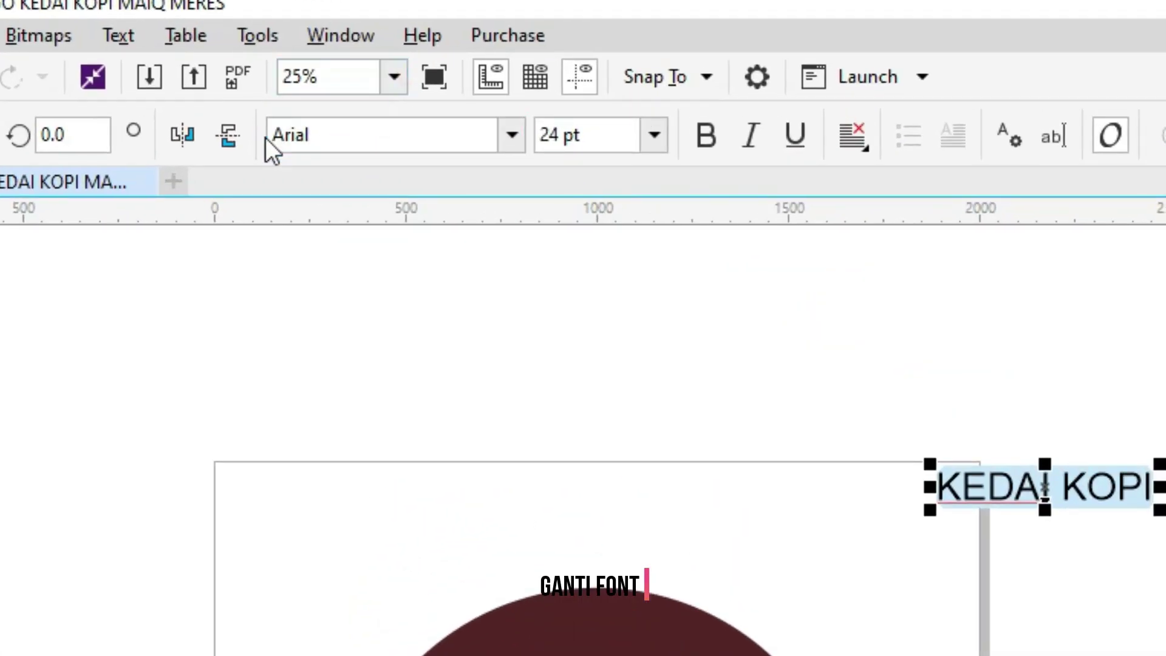
{"action": "left_click", "coordinate": [490, 127]}
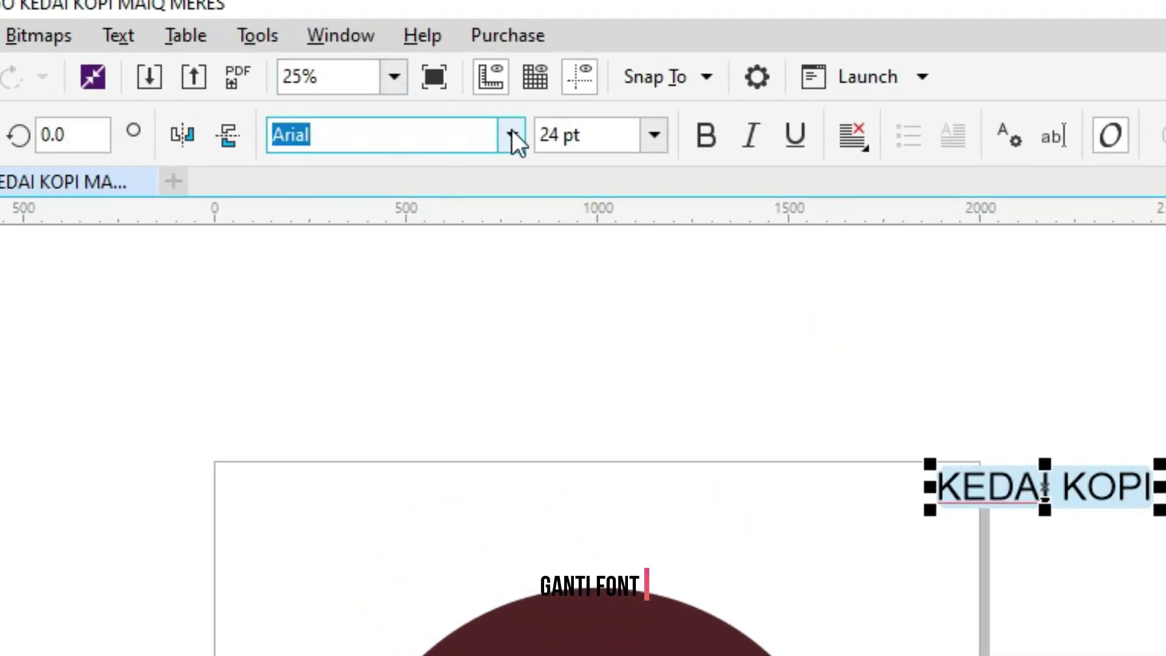
{"action": "left_click", "coordinate": [512, 130]}
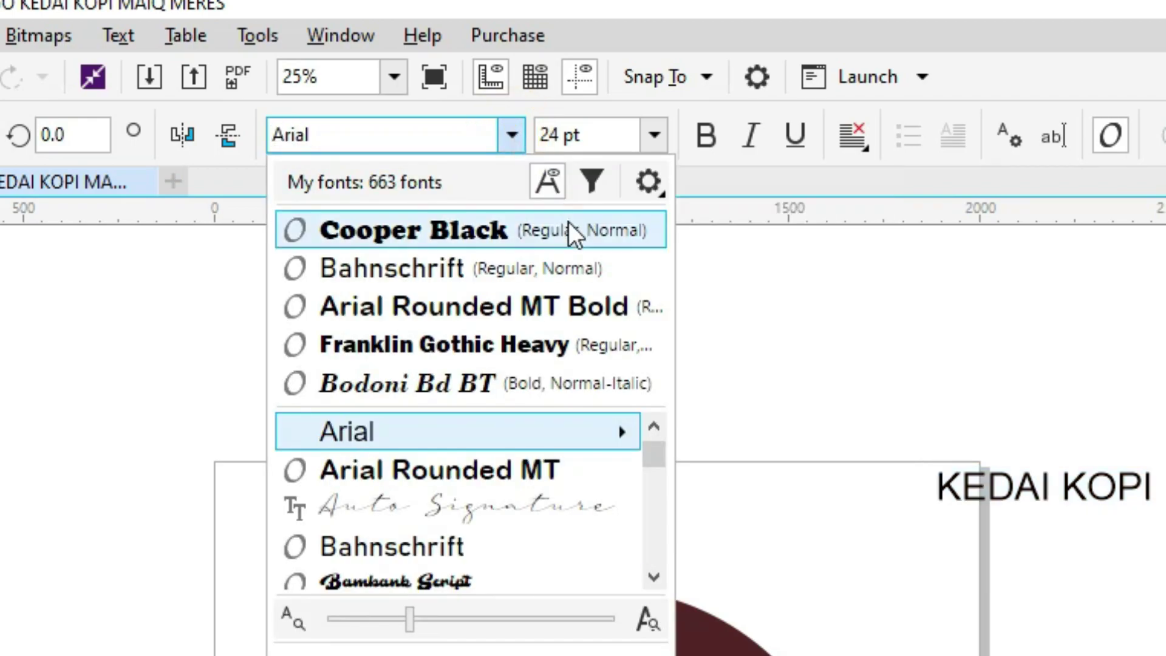
{"action": "left_click", "coordinate": [417, 237]}
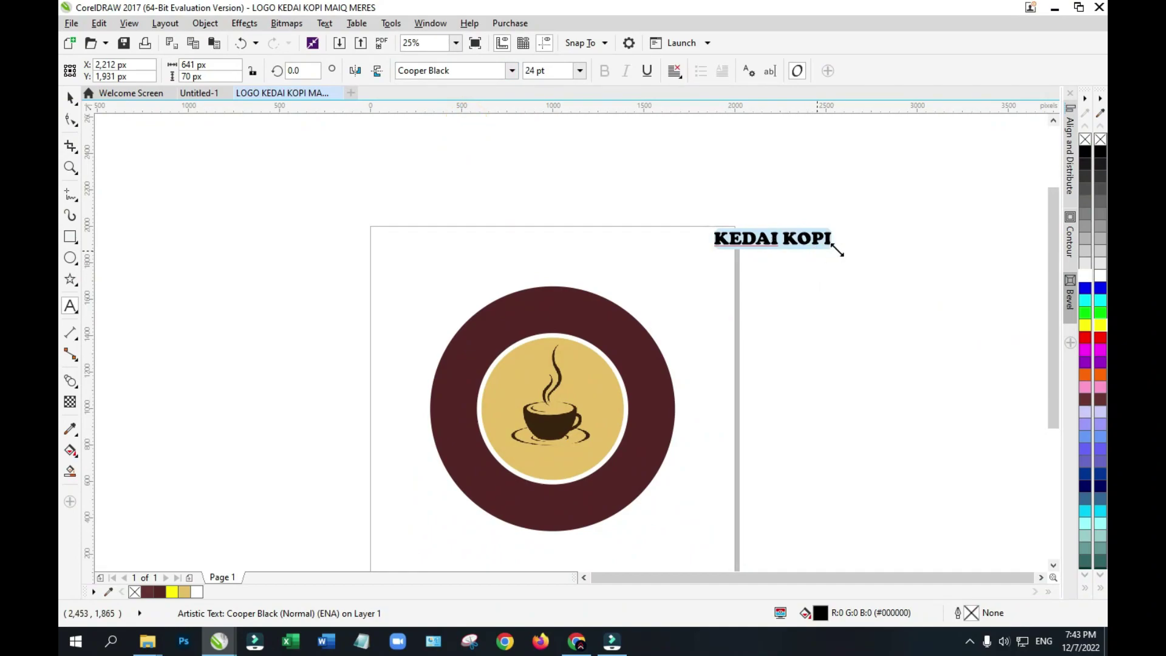
{"action": "left_click_drag", "start_coordinate": [838, 250], "coordinate": [874, 275]}
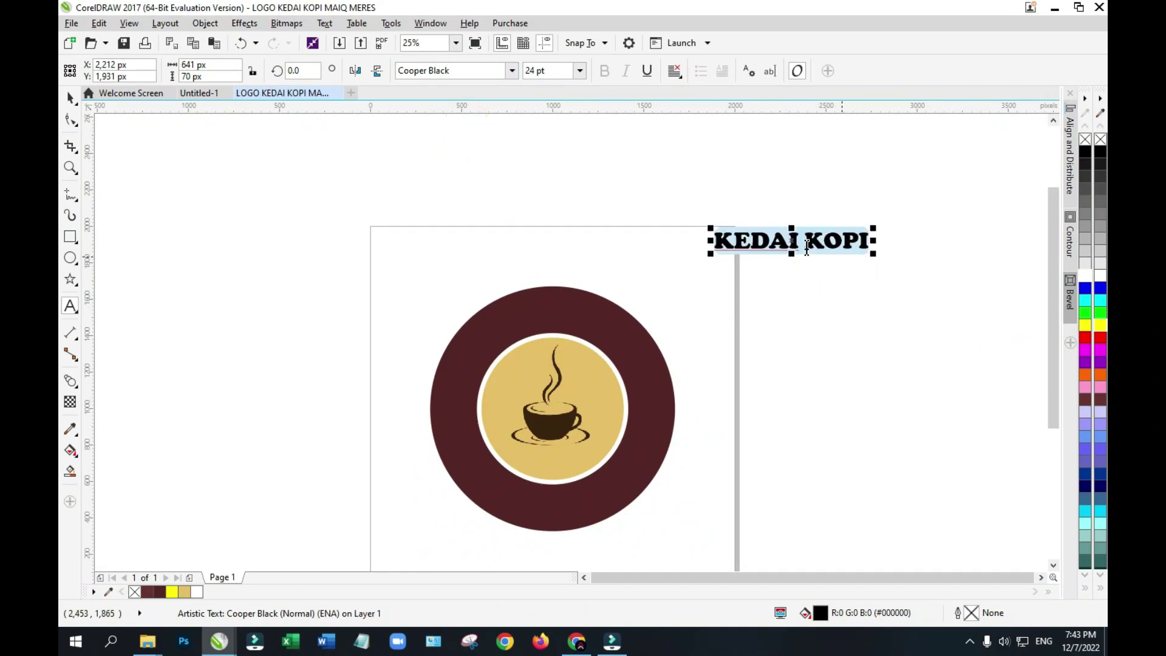
{"action": "left_click_drag", "start_coordinate": [790, 241], "coordinate": [577, 253]}
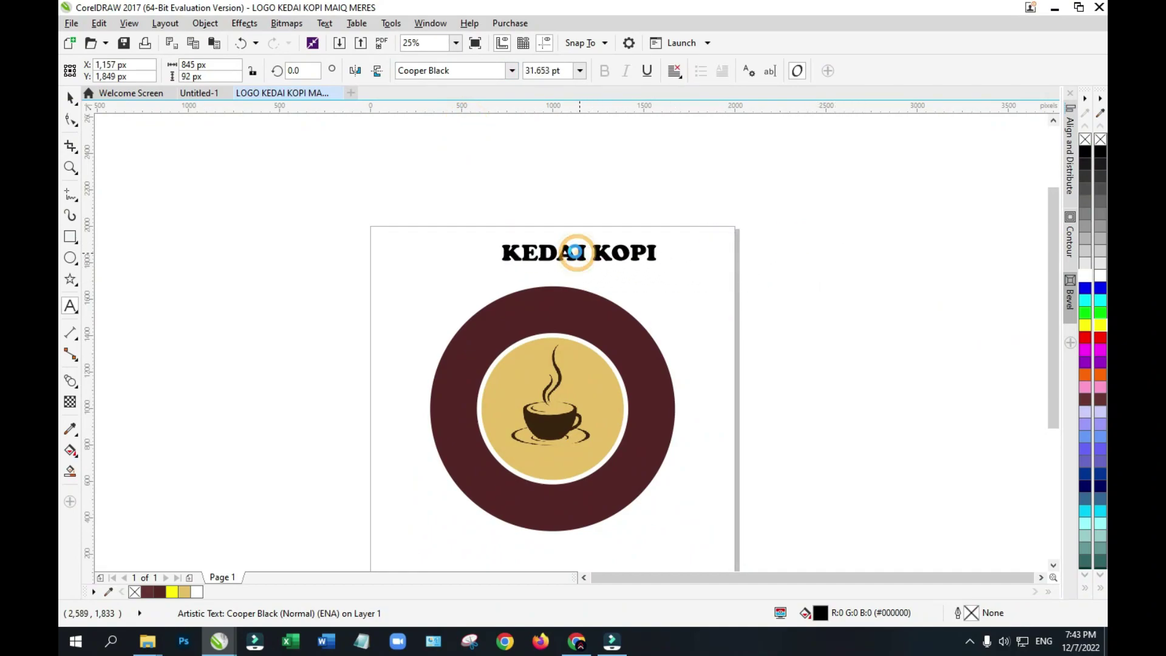
Step: Fit the KEDAI KOPI text to the outer brown circle's path, centred in the upper ring at a -150 px offset
{"action": "left_click", "coordinate": [70, 97]}
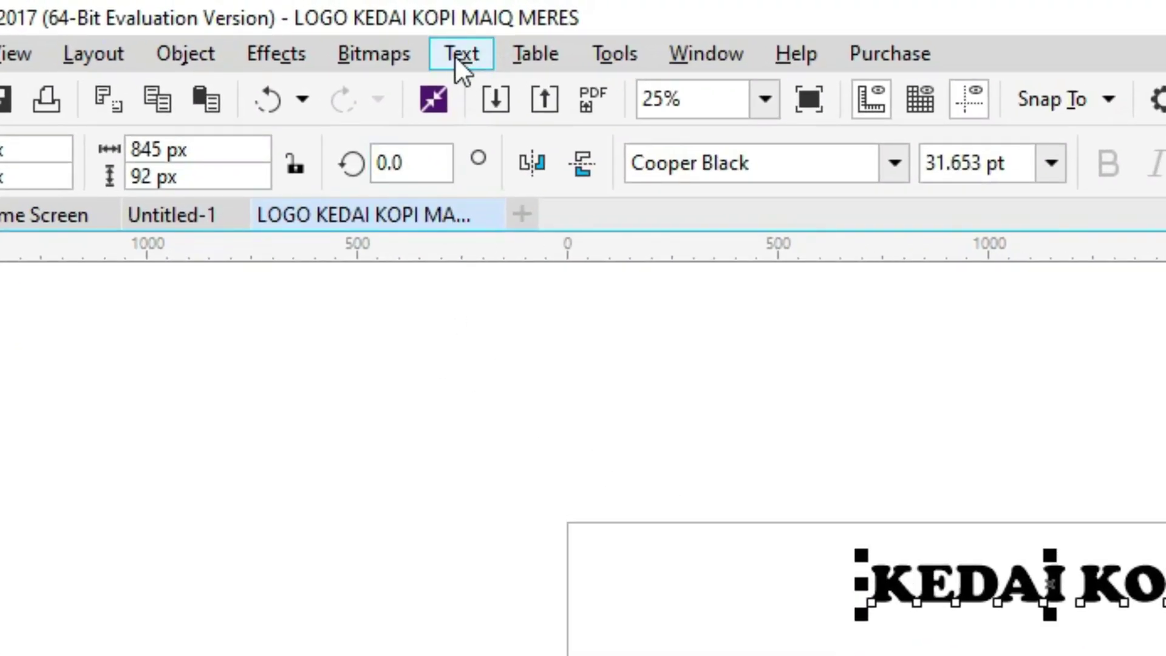
{"action": "left_click", "coordinate": [461, 56]}
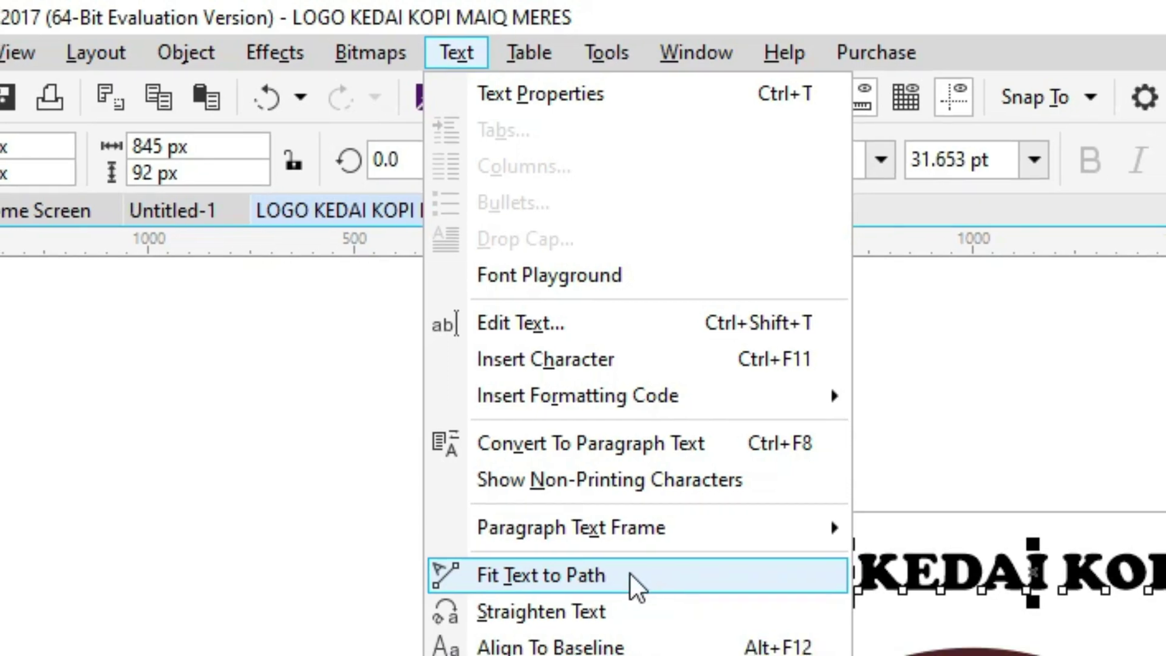
{"action": "left_click", "coordinate": [632, 583]}
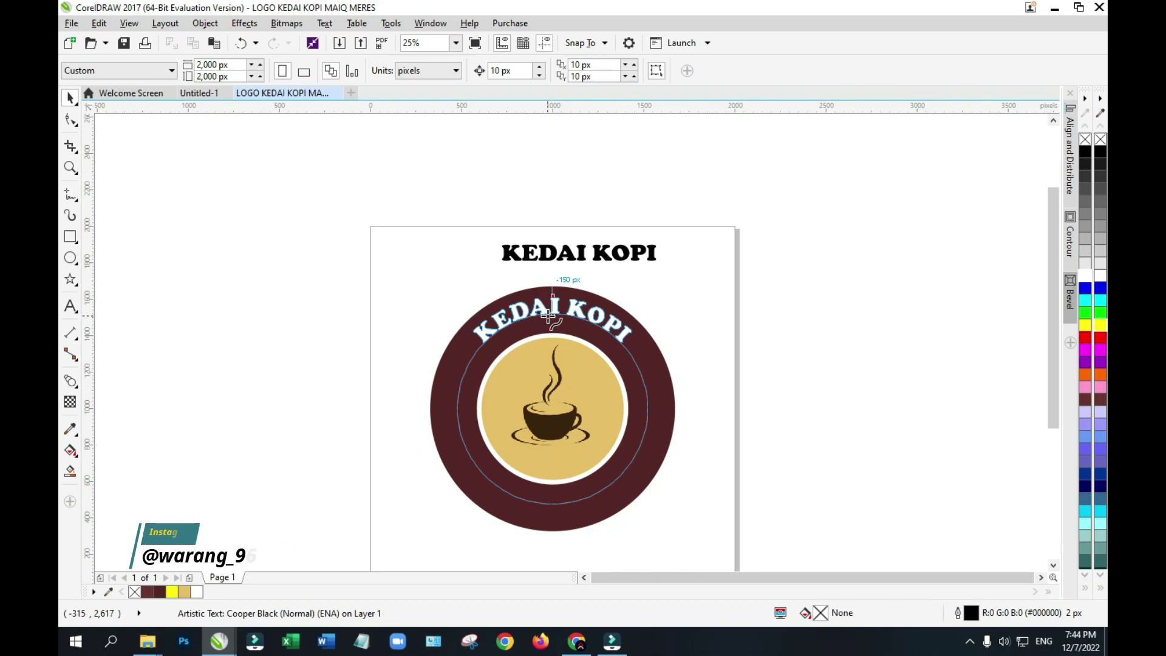
{"action": "left_click", "coordinate": [548, 316]}
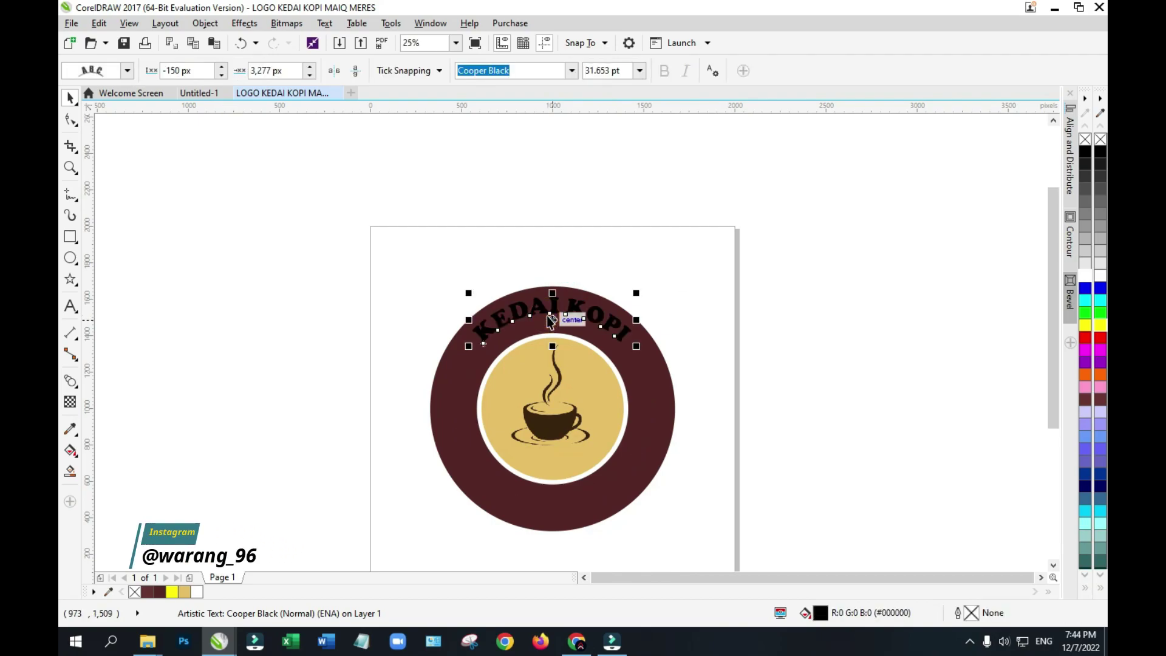
Step: Enlarge the curved text to about 40.2 pt at a -188 px offset and fill it with the gold #E6BE61
{"action": "left_click_drag", "start_coordinate": [636, 345], "coordinate": [677, 410]}
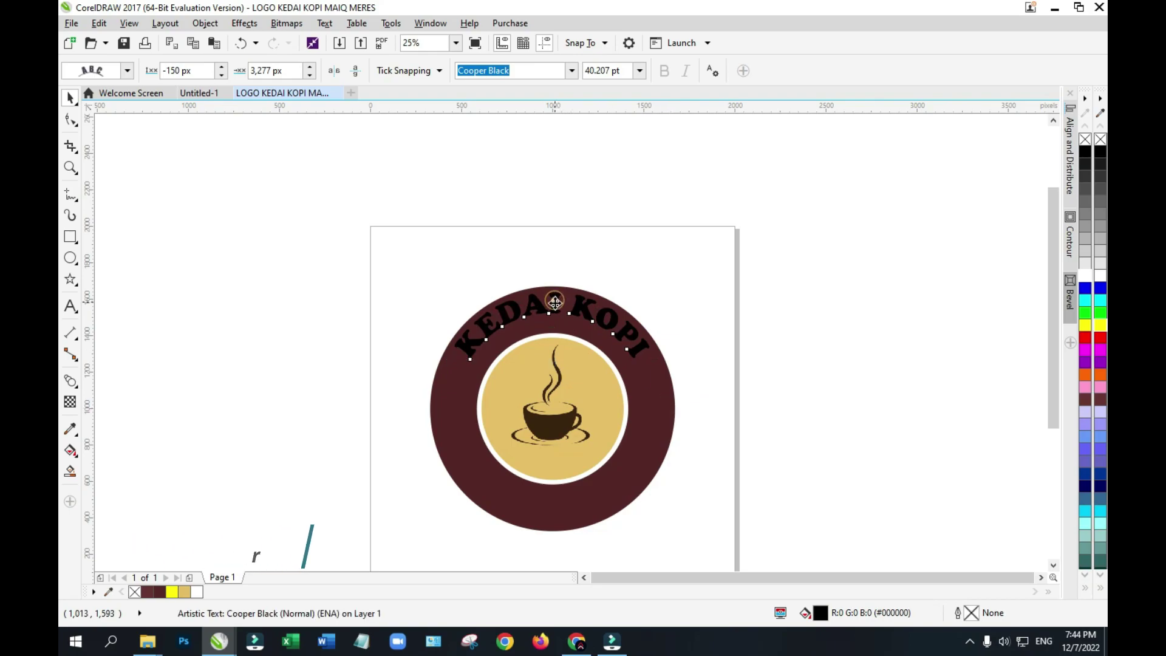
{"action": "left_click_drag", "start_coordinate": [553, 299], "coordinate": [556, 309]}
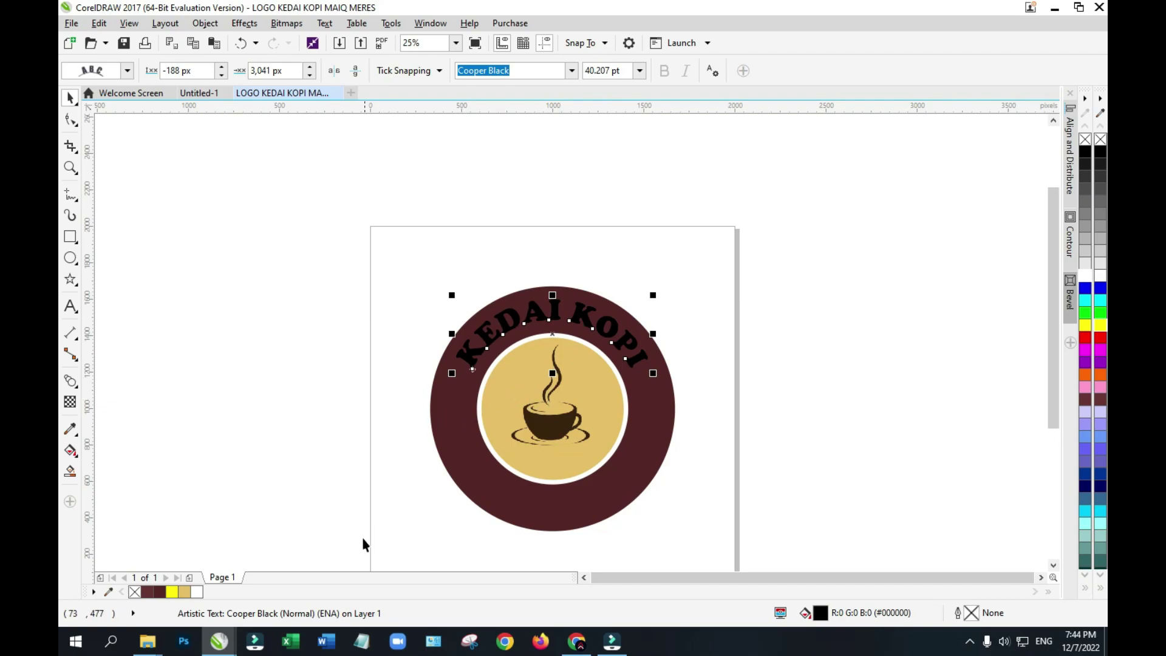
{"action": "left_click", "coordinate": [185, 592]}
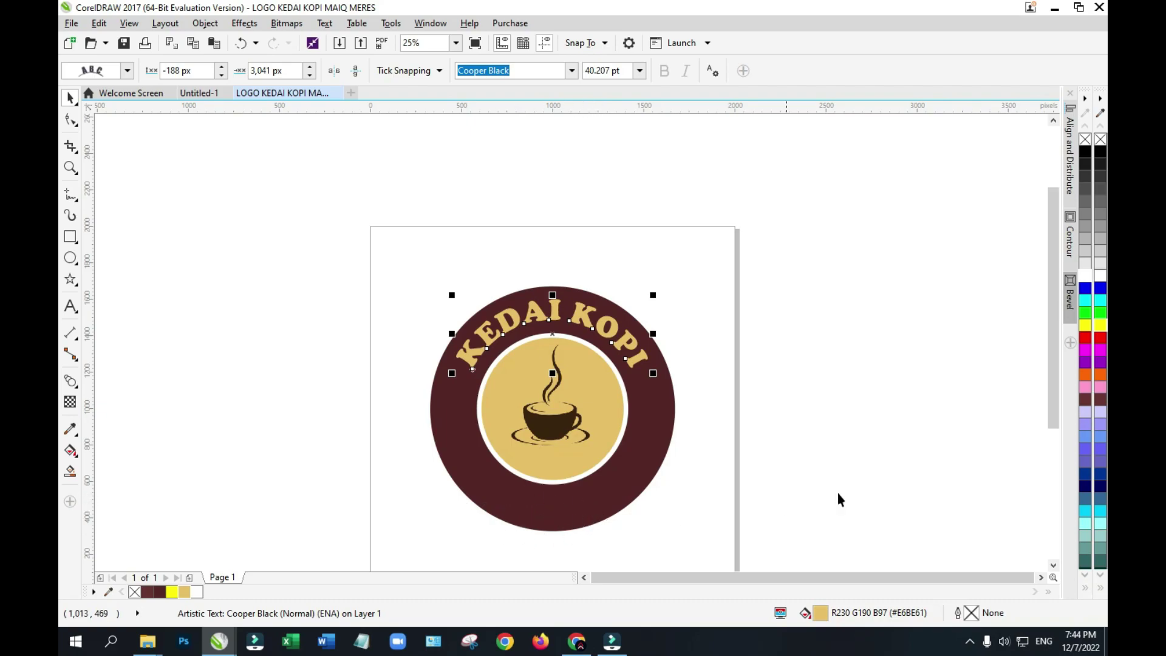
Step: Add the artistic text MAIQ MERES below the circles and move it off the page's lower right edge
{"action": "scroll", "coordinate": [1053, 340], "scroll_direction": "down", "scroll_amount": 3}
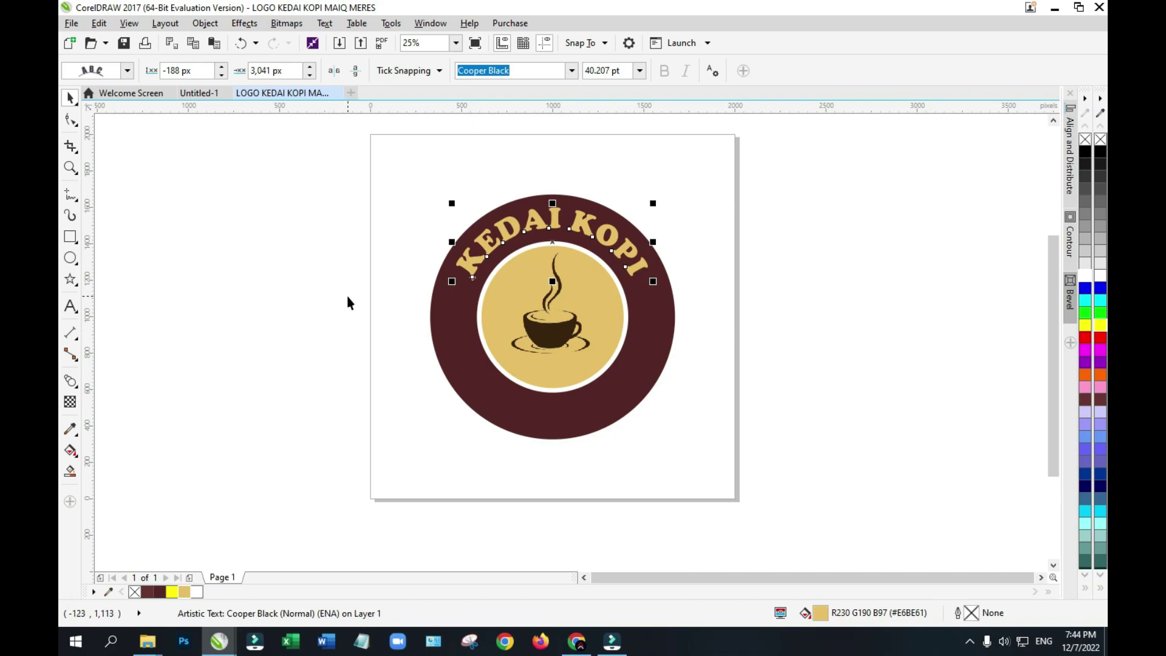
{"action": "left_click", "coordinate": [71, 306]}
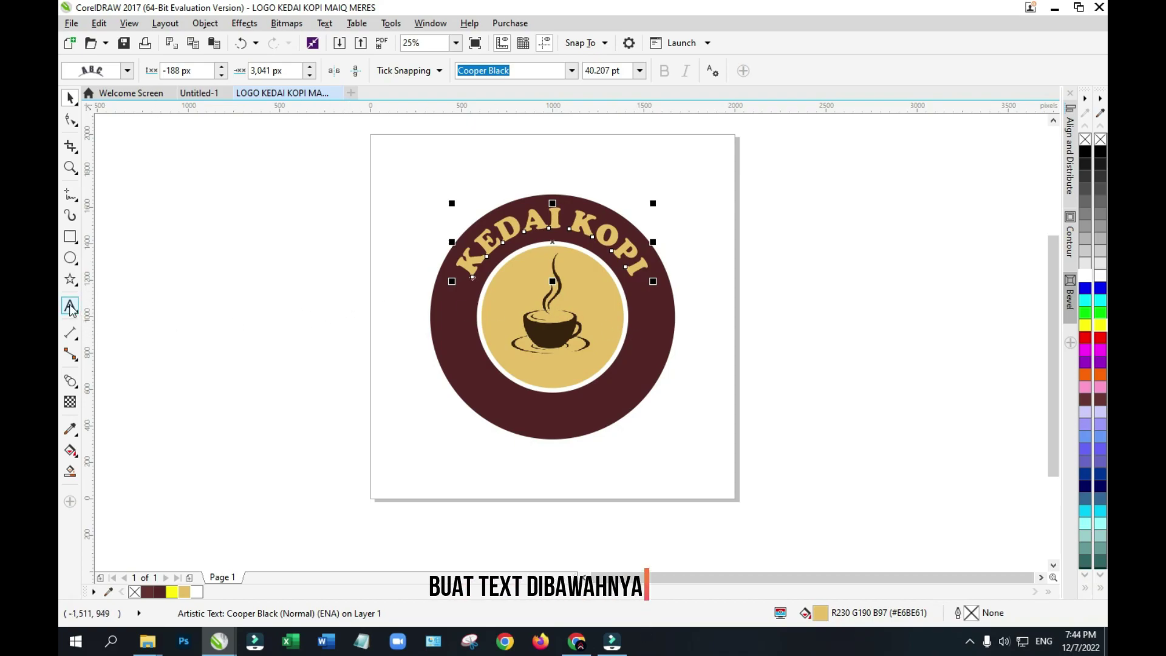
{"action": "left_click", "coordinate": [414, 453]}
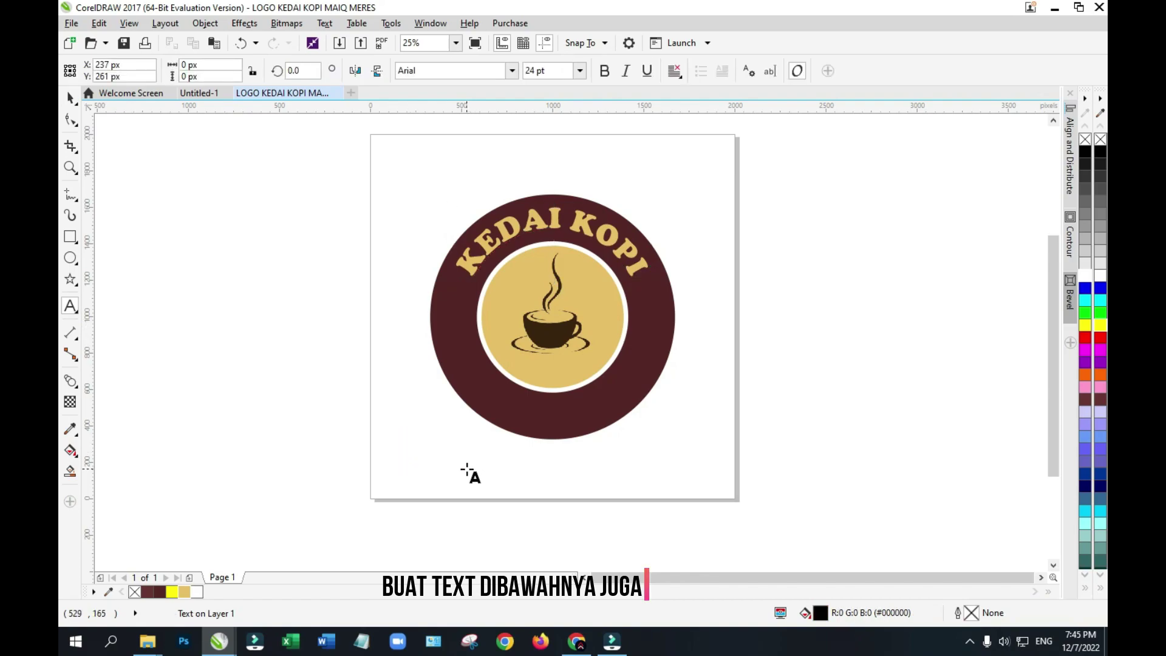
{"action": "type", "text": "MAIQ"}
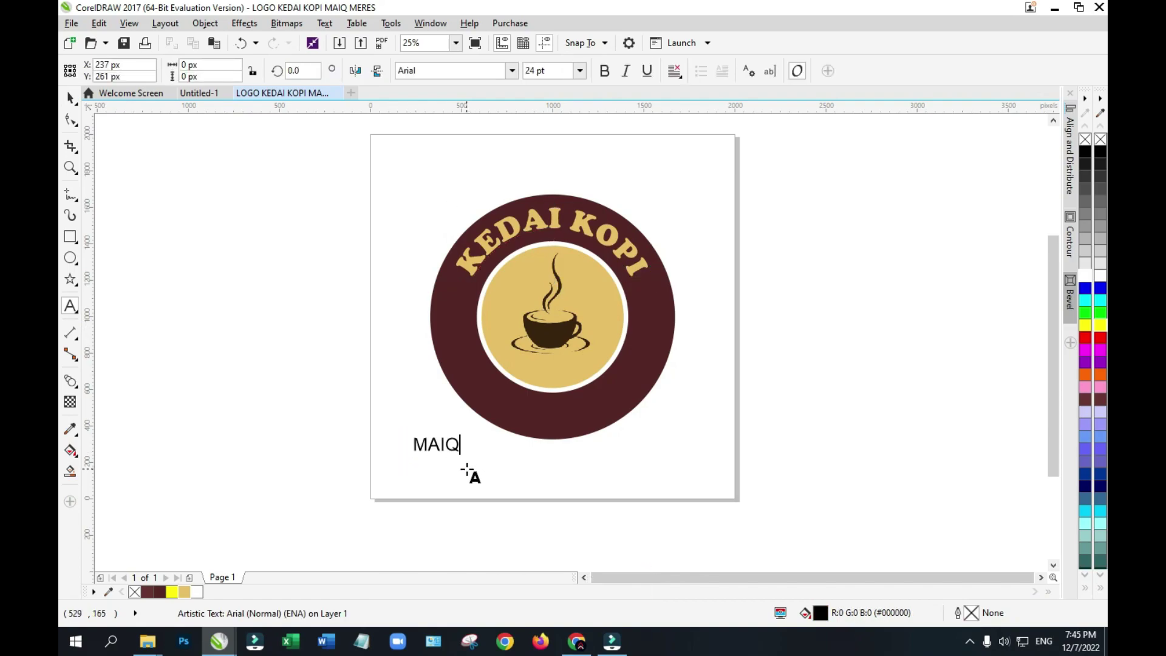
{"action": "type", "text": " MERES"}
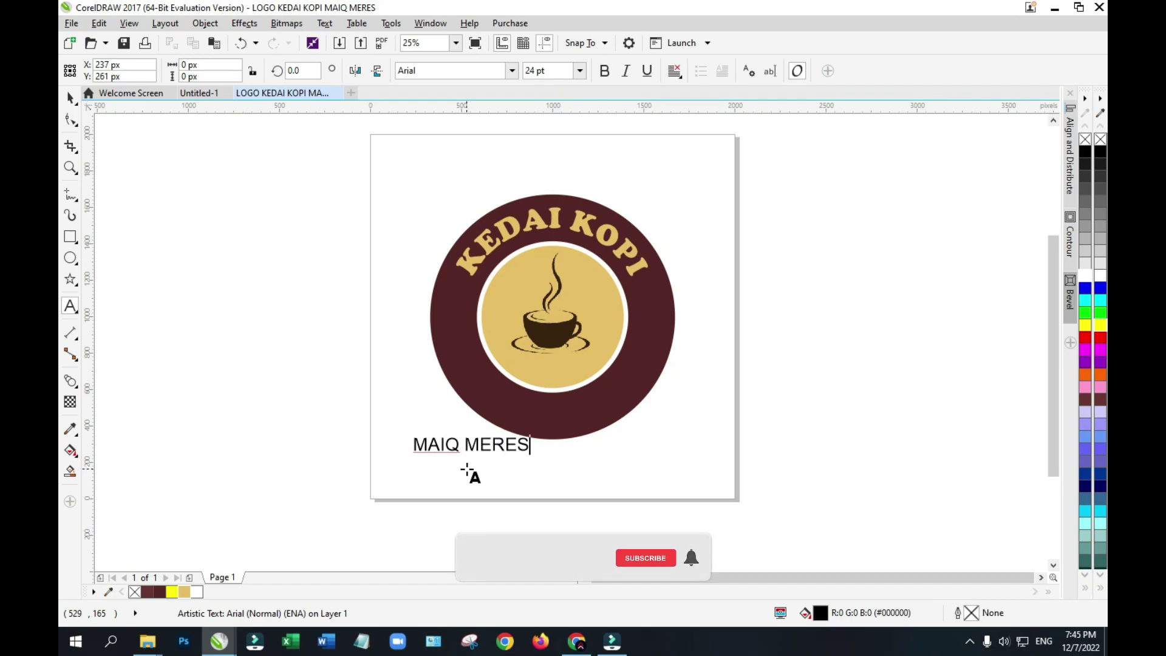
{"action": "key", "text": "ctrl+space"}
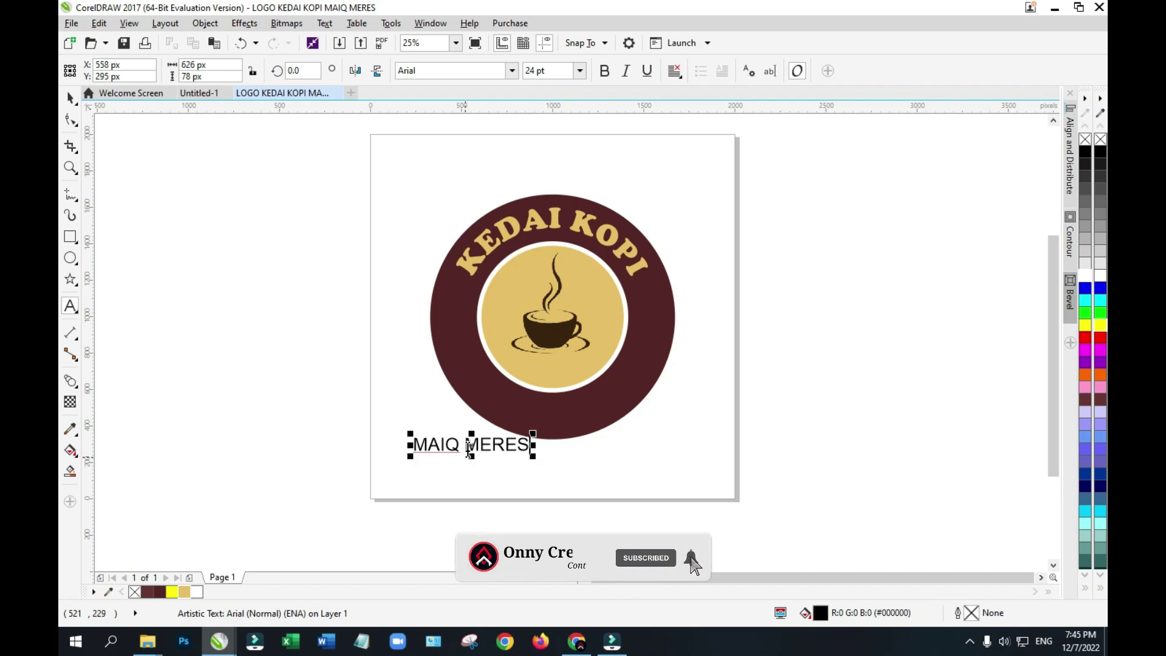
{"action": "left_click_drag", "start_coordinate": [473, 445], "coordinate": [796, 407]}
Step: Set the MAIQ MERES text in Cooper Black at about 32.1 pt and move it beside the brown circle's lower right edge
{"action": "double_click", "coordinate": [802, 408]}
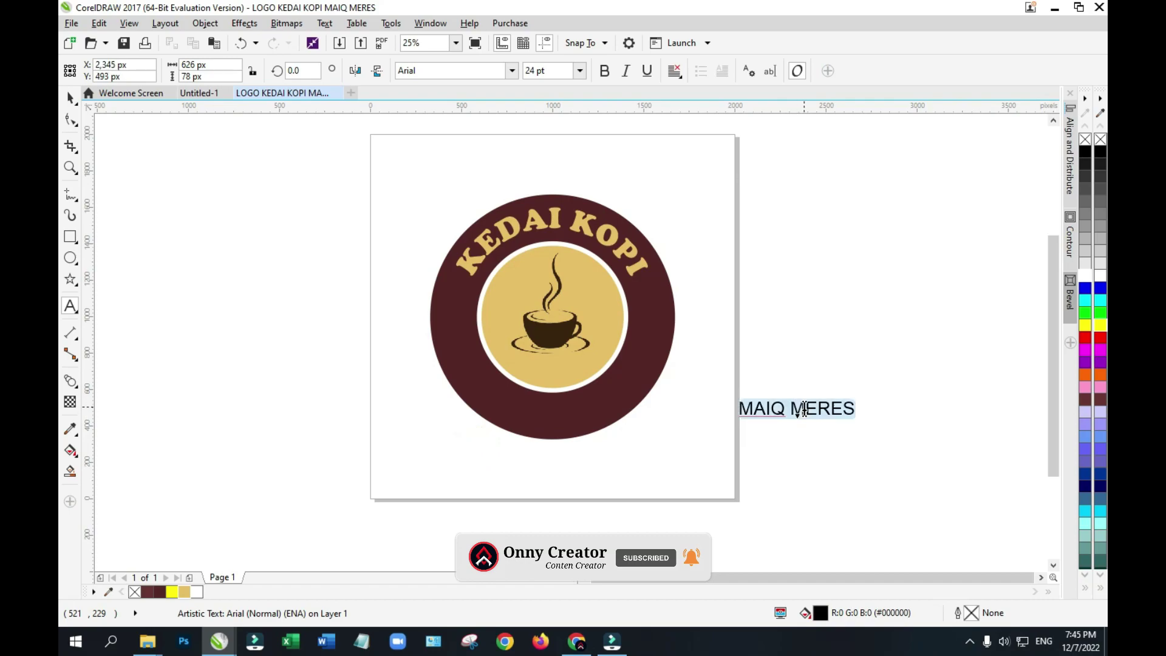
{"action": "left_click", "coordinate": [512, 71]}
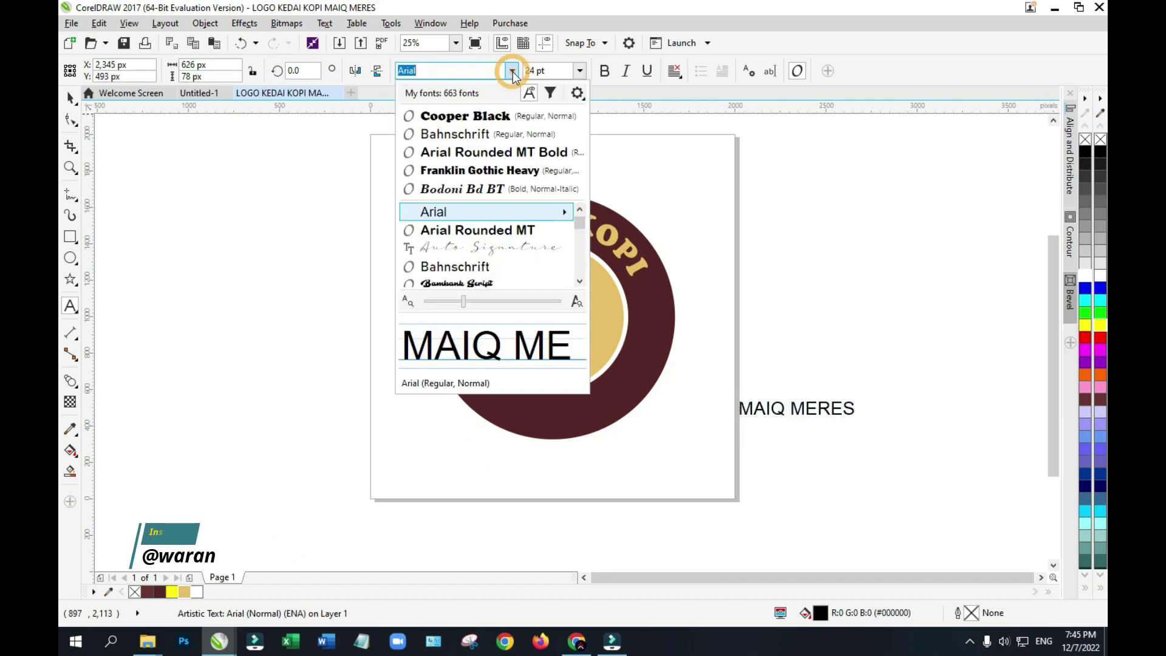
{"action": "left_click", "coordinate": [473, 117]}
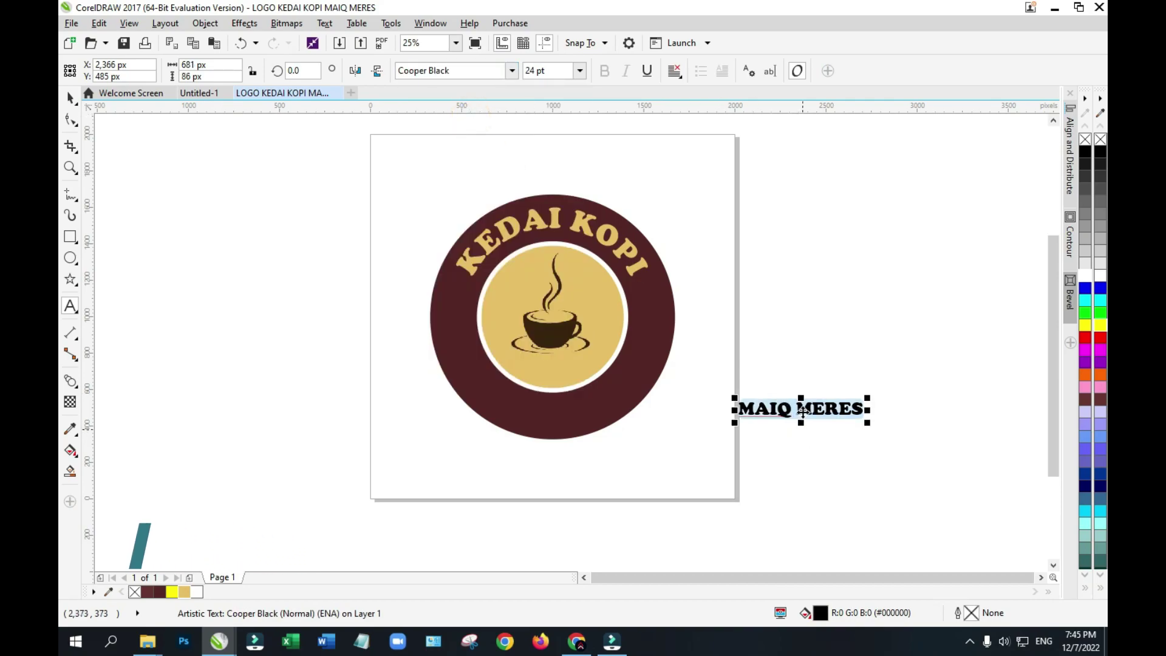
{"action": "left_click_drag", "start_coordinate": [867, 423], "coordinate": [909, 460]}
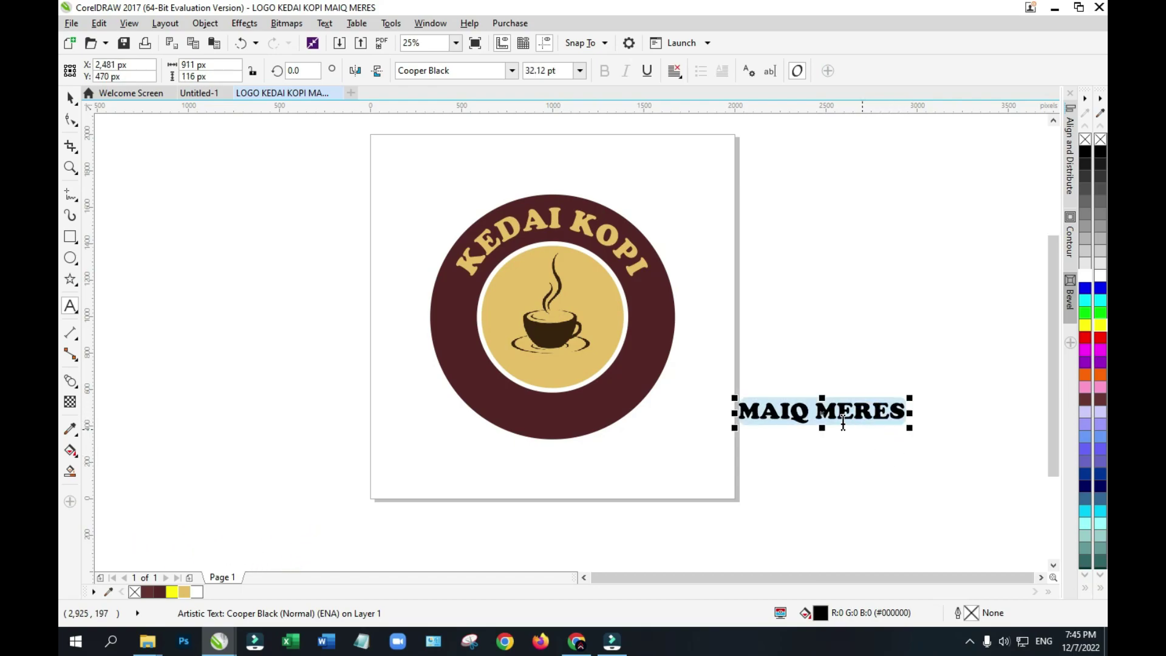
{"action": "left_click_drag", "start_coordinate": [827, 415], "coordinate": [729, 435]}
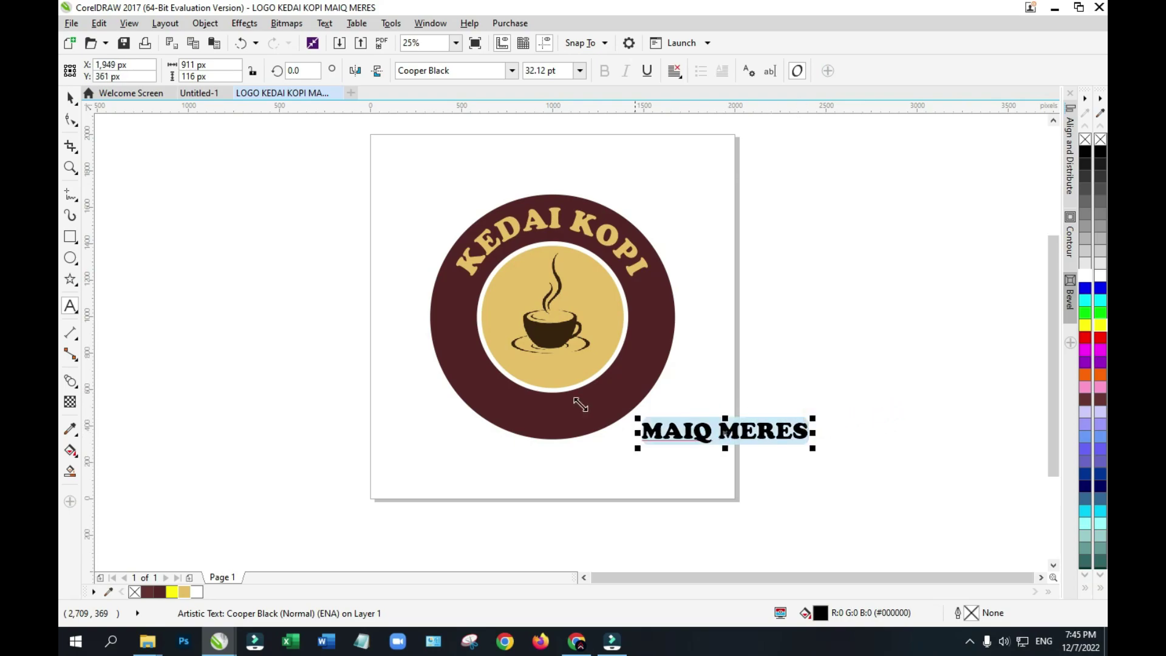
Step: Fit the MAIQ MERES text to the outer brown circle's path, centred in the lower ring at a -150 px offset
{"action": "left_click", "coordinate": [71, 97]}
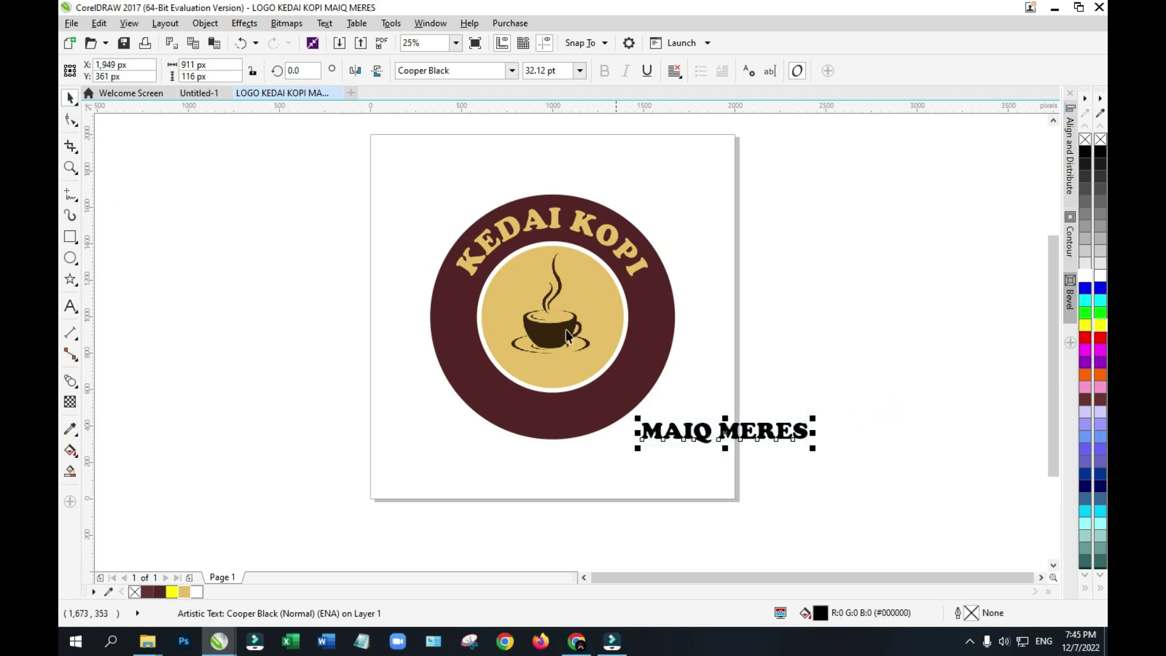
{"action": "left_click", "coordinate": [848, 499]}
{"action": "left_click", "coordinate": [742, 430]}
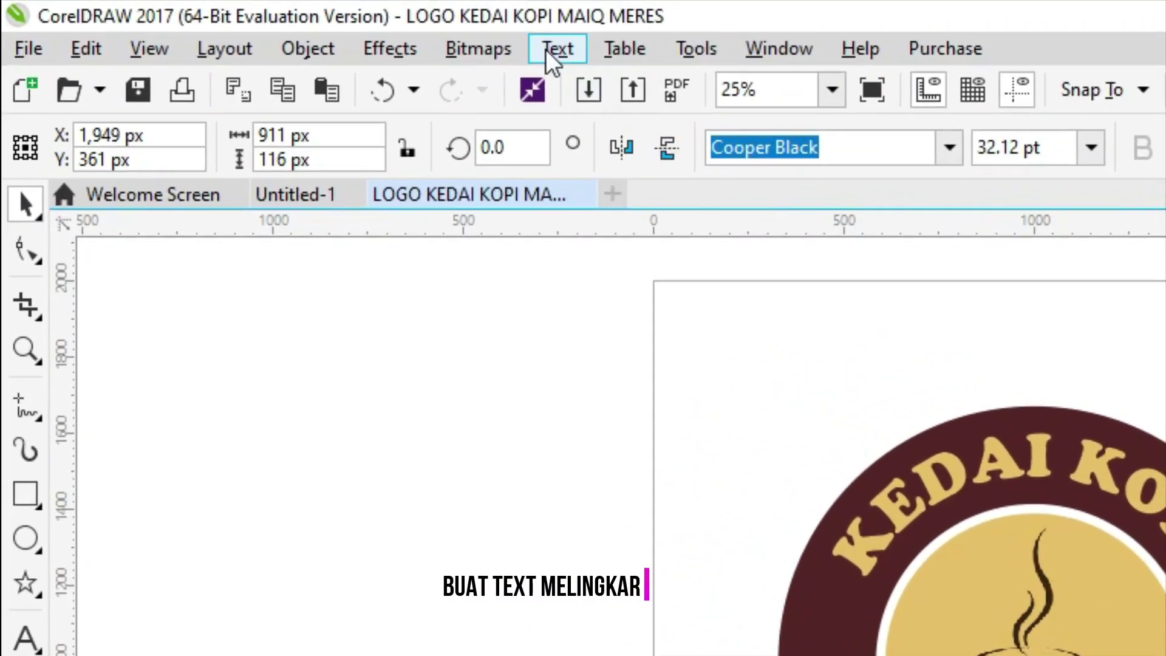
{"action": "left_click", "coordinate": [553, 48]}
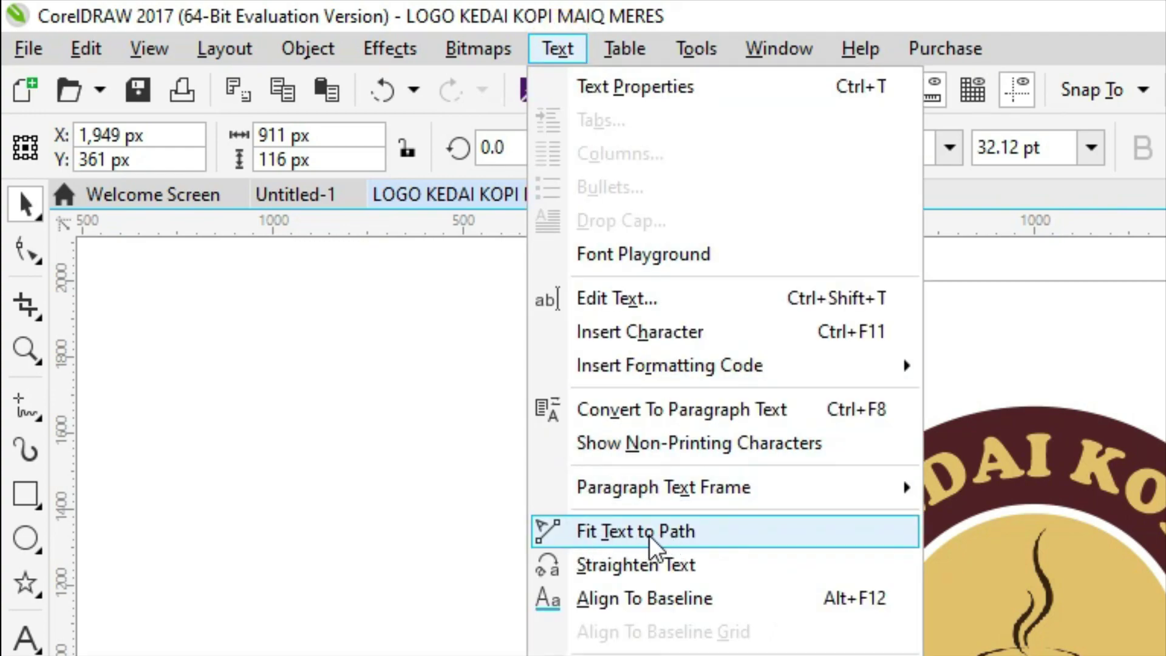
{"action": "left_click", "coordinate": [717, 541]}
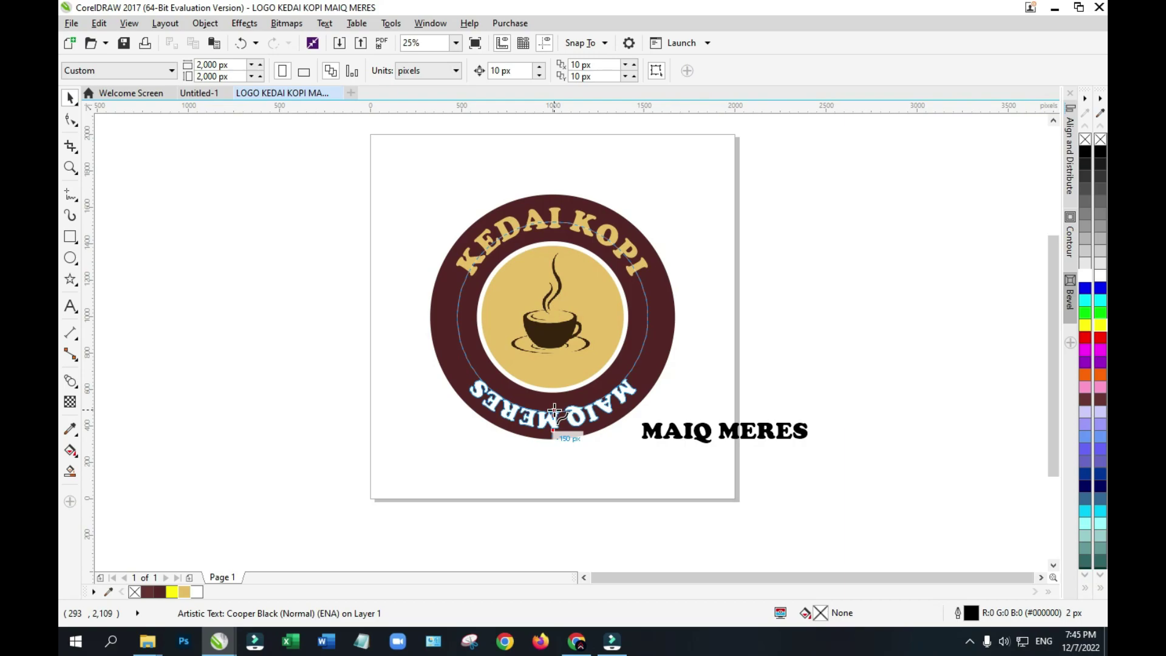
{"action": "left_click", "coordinate": [554, 417]}
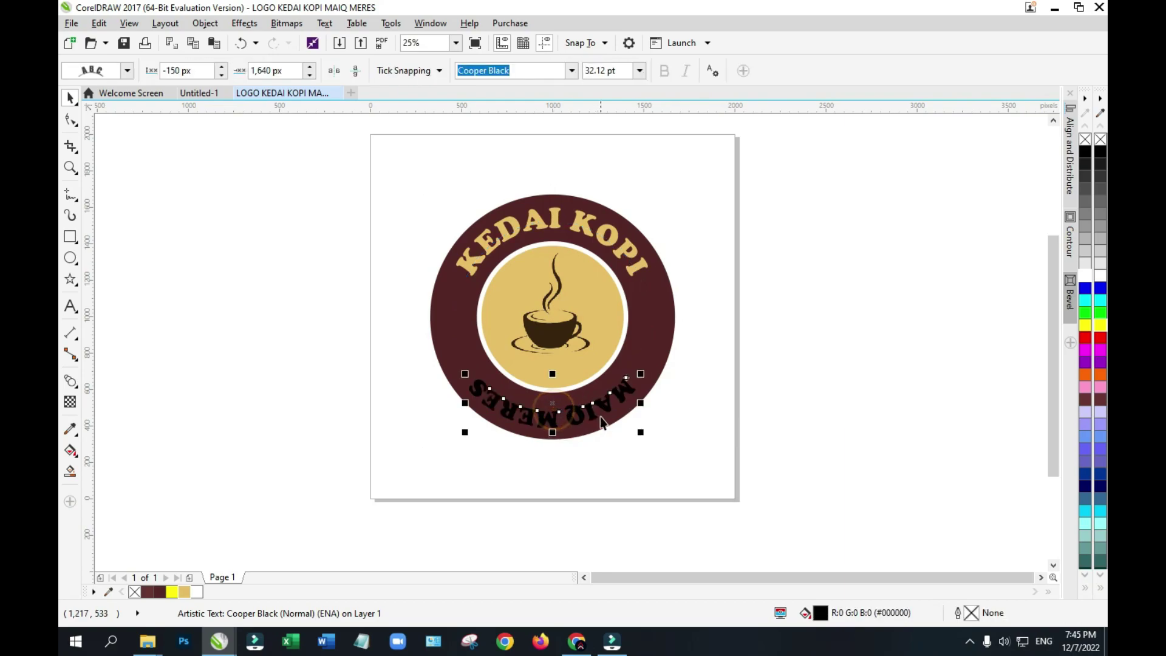
Step: Enlarge the curved MAIQ MERES text to about 45.5 pt and shift it inward to a -188 px offset
{"action": "left_click_drag", "start_coordinate": [465, 374], "coordinate": [395, 182]}
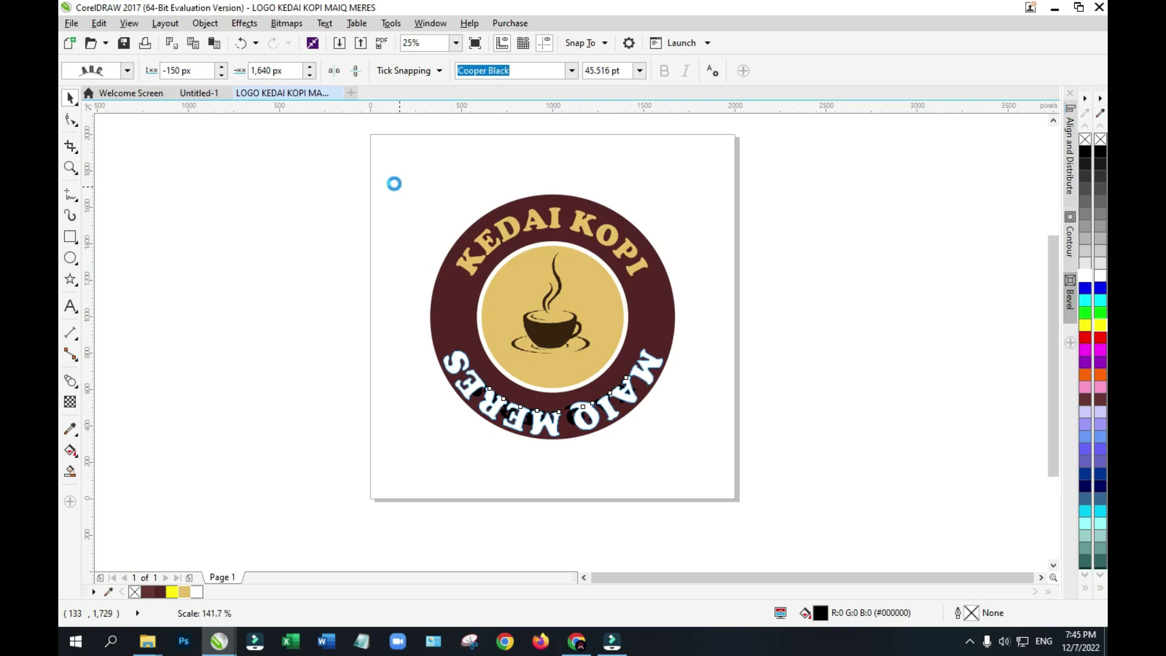
{"action": "left_click_drag", "start_coordinate": [552, 401], "coordinate": [548, 384]}
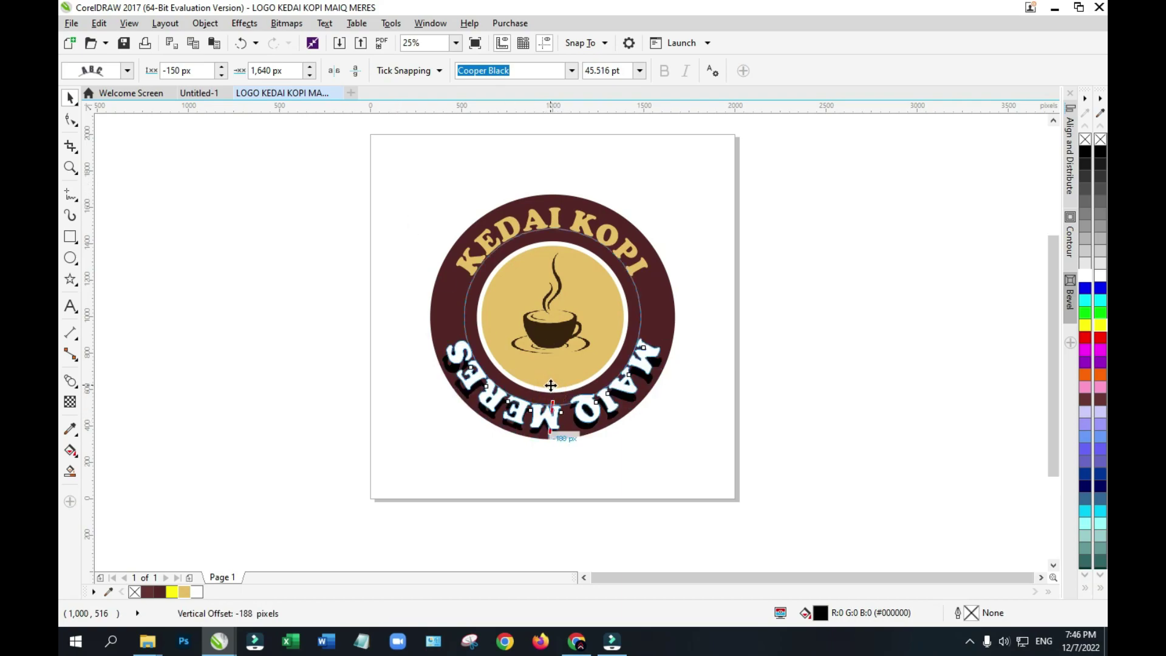
{"action": "left_click_drag", "start_coordinate": [553, 387], "coordinate": [554, 388]}
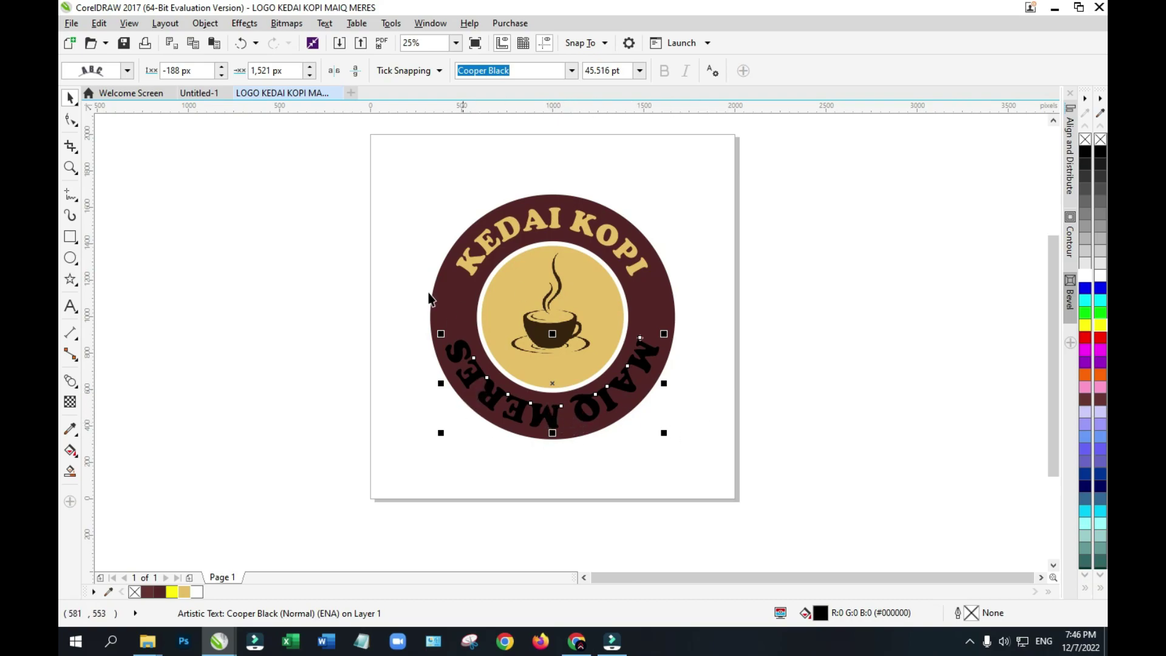
Step: Mirror the curved MAIQ MERES text vertically and horizontally, and move it back into the lower ring at a -75 px offset
{"action": "left_click", "coordinate": [357, 71]}
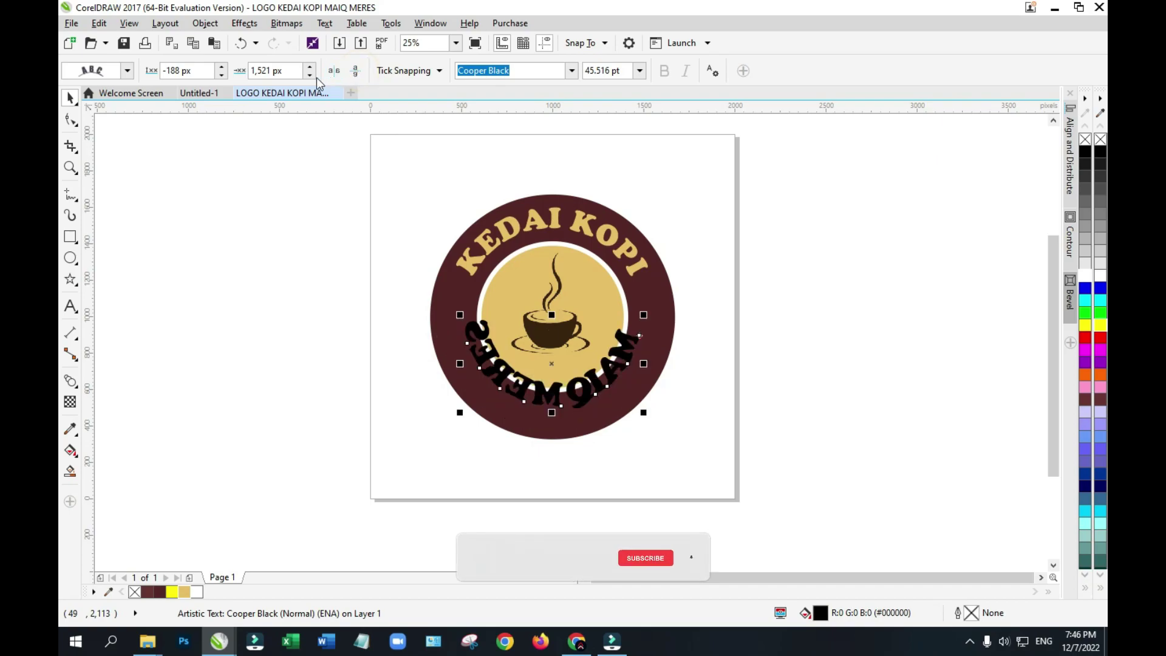
{"action": "left_click", "coordinate": [335, 71]}
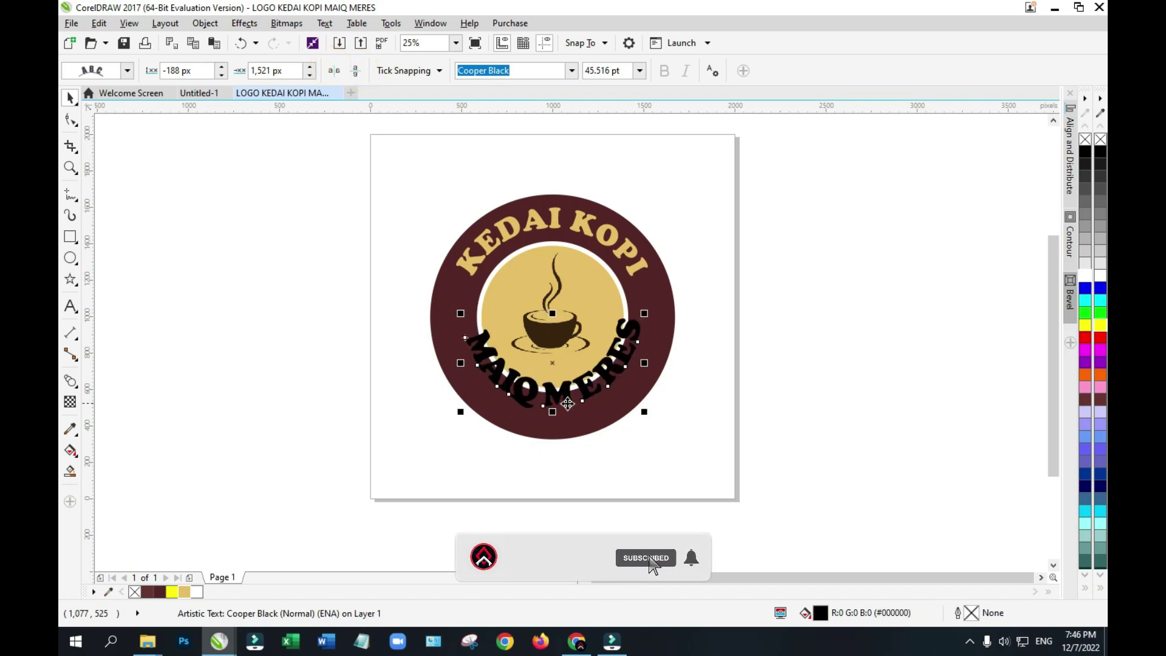
{"action": "mouse_move", "coordinate": [561, 397]}
{"action": "left_mouse_down"}
{"action": "mouse_move", "coordinate": [562, 425]}
{"action": "mouse_move", "coordinate": [559, 404]}
{"action": "mouse_move", "coordinate": [556, 416]}
{"action": "left_mouse_up"}
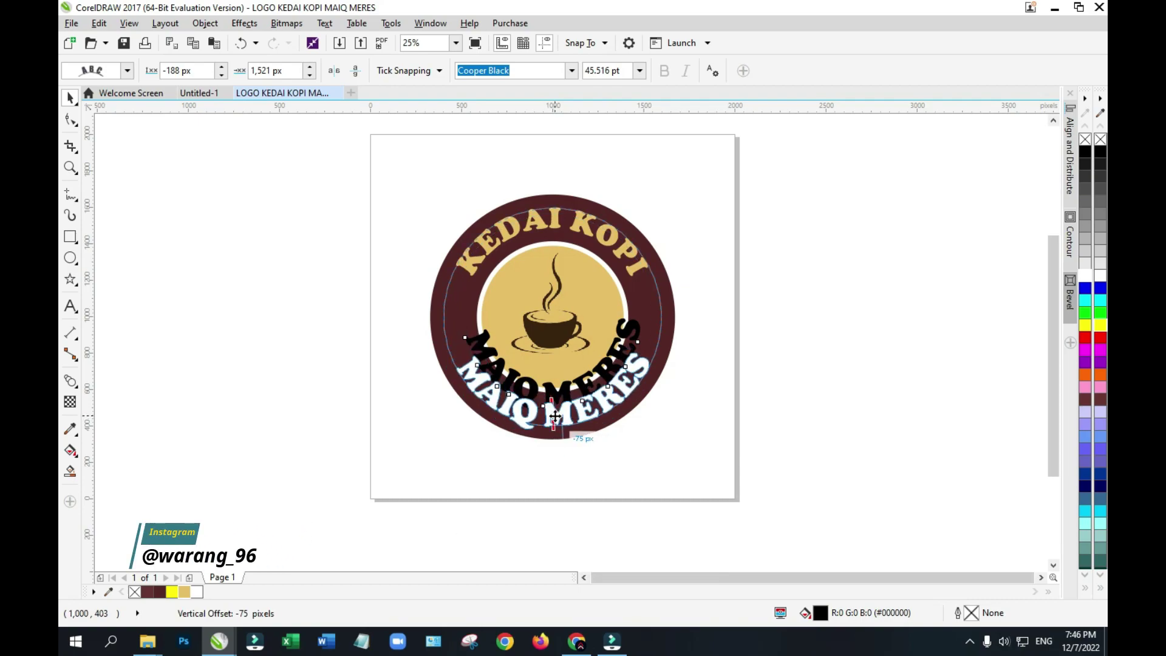
{"action": "left_click_drag", "start_coordinate": [554, 416], "coordinate": [554, 416]}
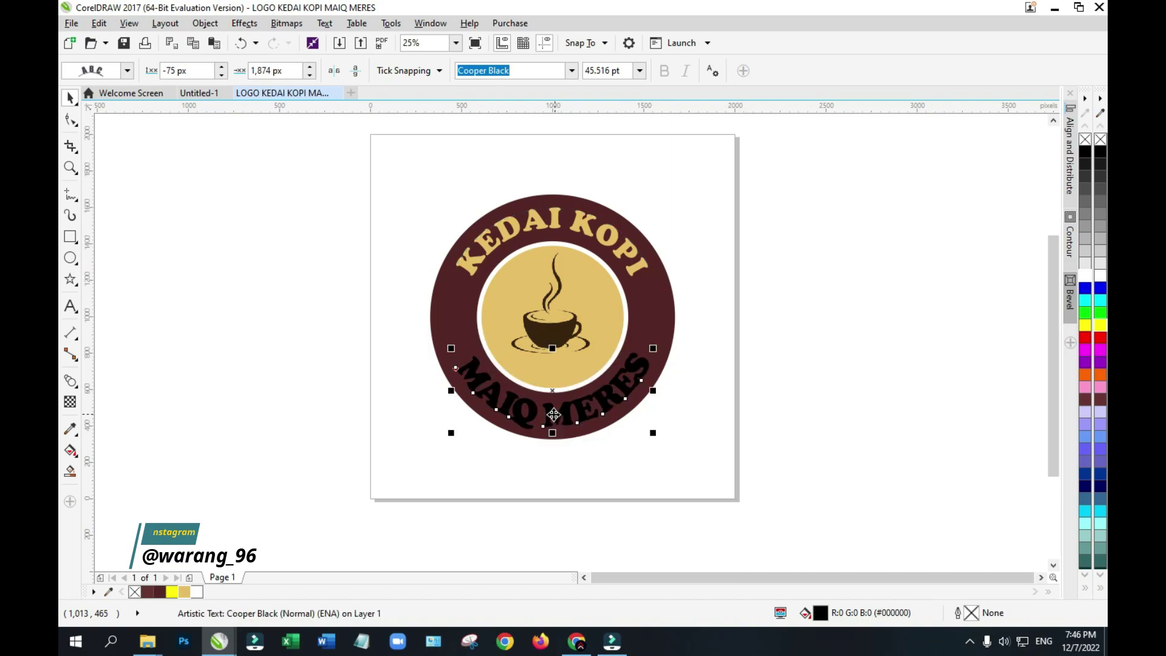
Step: Resize the curved MAIQ MERES text to about 46.4 pt and fill it with the gold #E6BE61
{"action": "left_click", "coordinate": [452, 349]}
{"action": "mouse_move", "coordinate": [443, 325]}
{"action": "left_mouse_down"}
{"action": "mouse_move", "coordinate": [422, 251]}
{"action": "mouse_move", "coordinate": [455, 346]}
{"action": "left_mouse_up"}
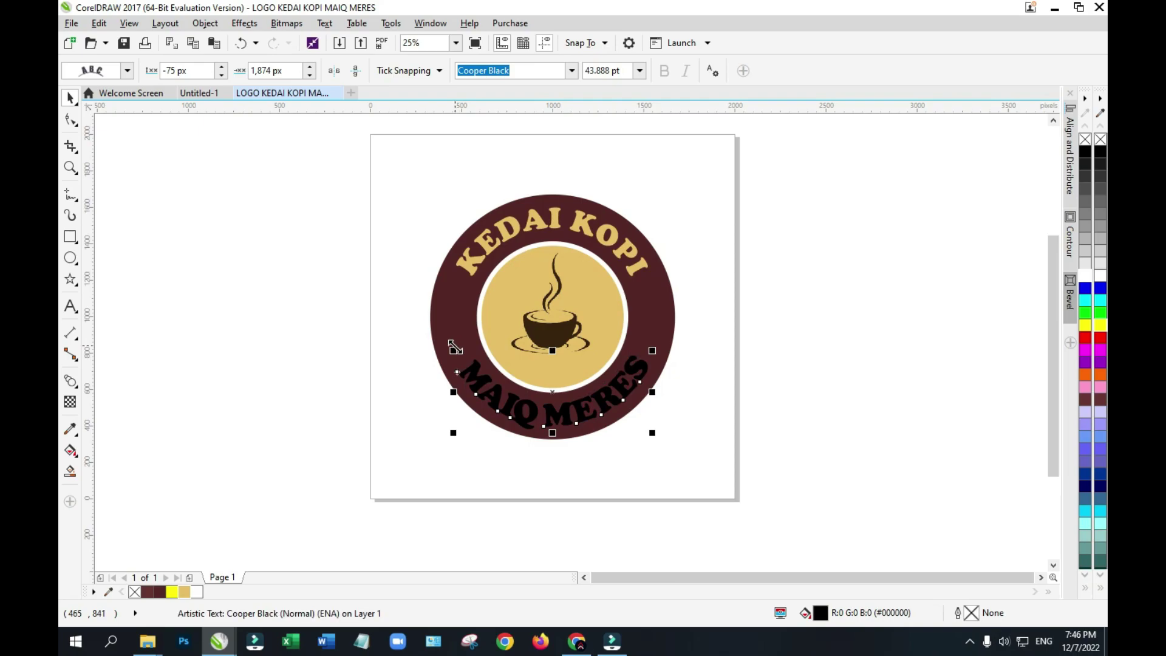
{"action": "left_click_drag", "start_coordinate": [453, 350], "coordinate": [441, 333]}
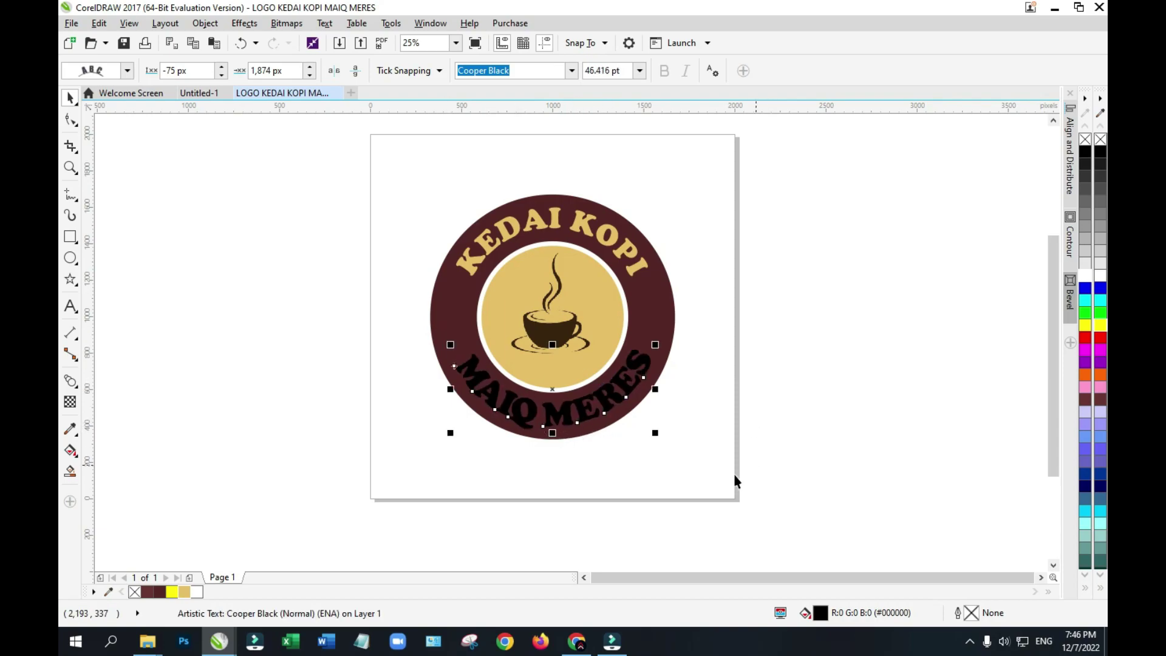
{"action": "left_click", "coordinate": [185, 593]}
{"action": "left_click", "coordinate": [898, 442]}
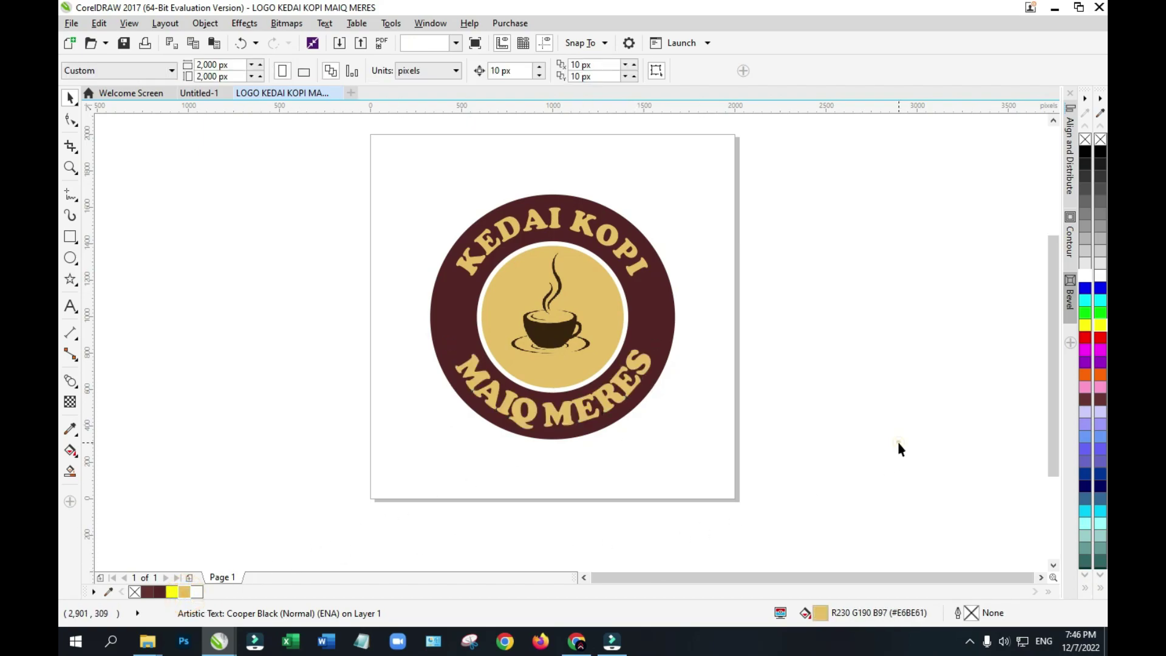
Step: Slightly widen the letter spacing of the curved MAIQ MERES text with the Shape tool
{"action": "left_click", "coordinate": [560, 411]}
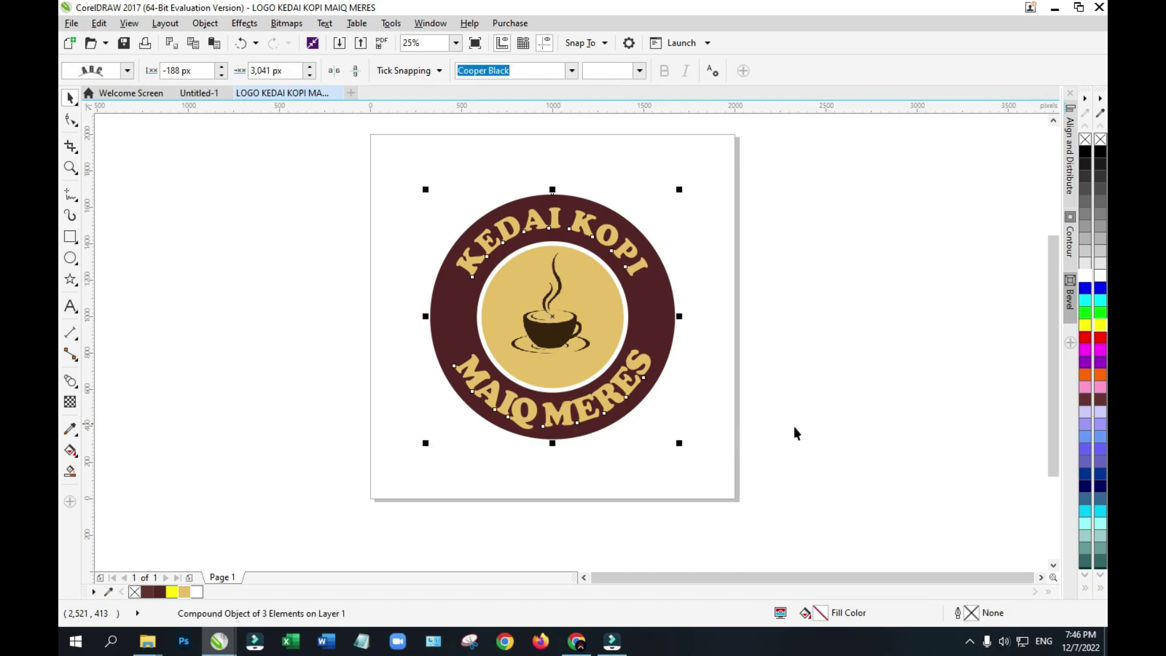
{"action": "left_click", "coordinate": [71, 306]}
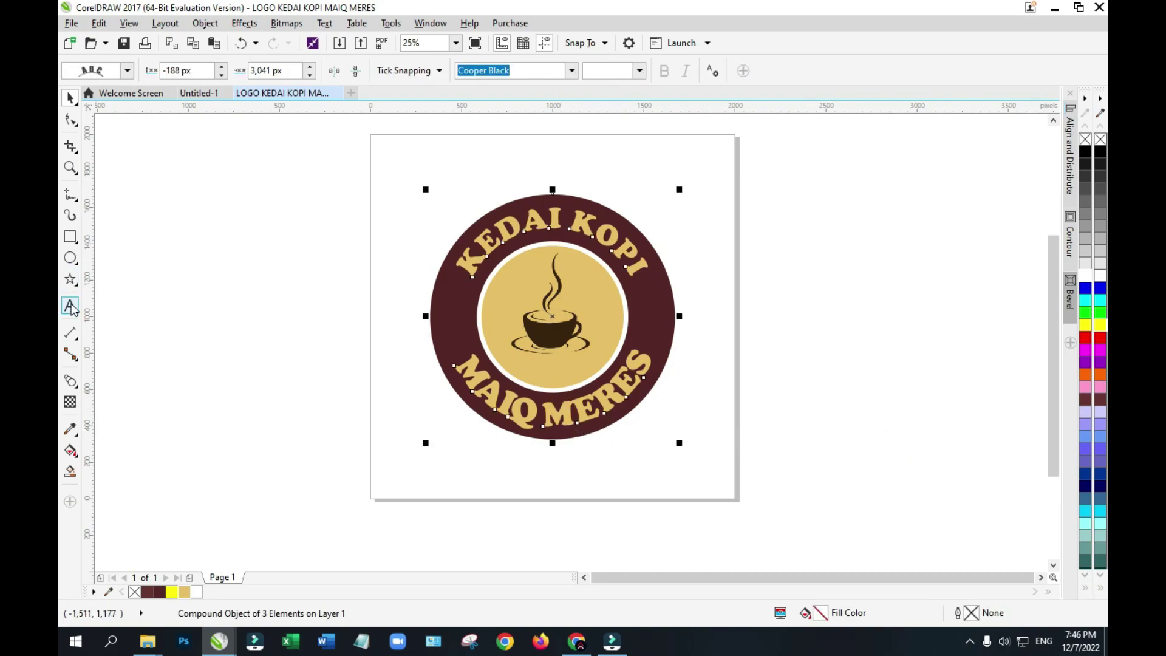
{"action": "left_click", "coordinate": [555, 416]}
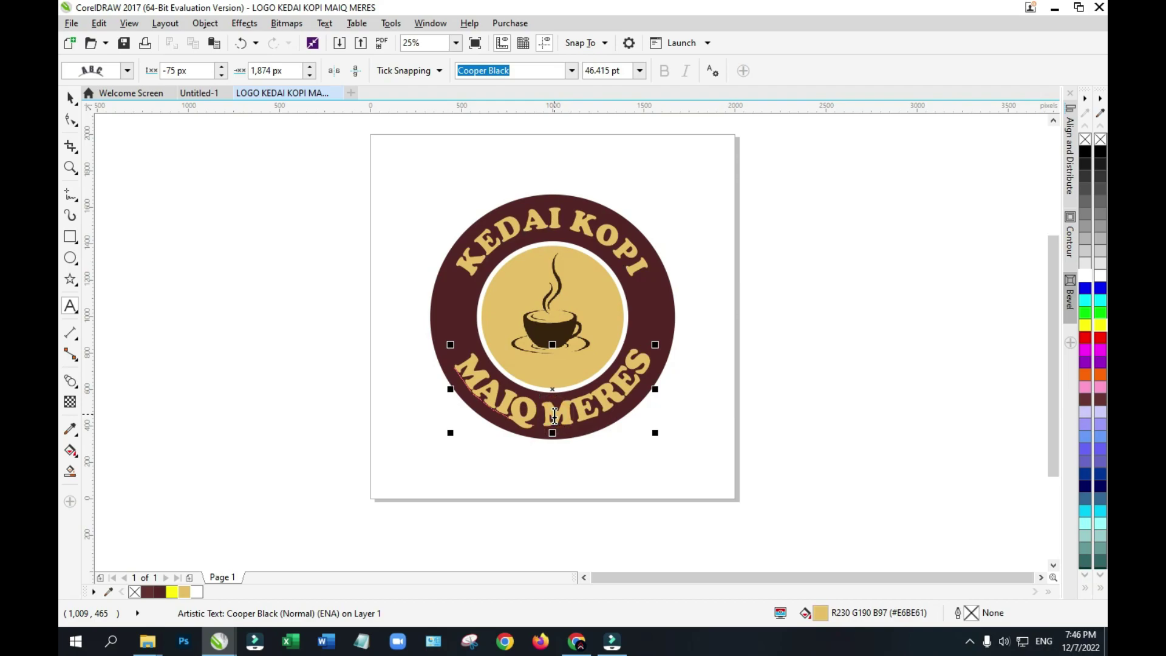
{"action": "left_click", "coordinate": [71, 97]}
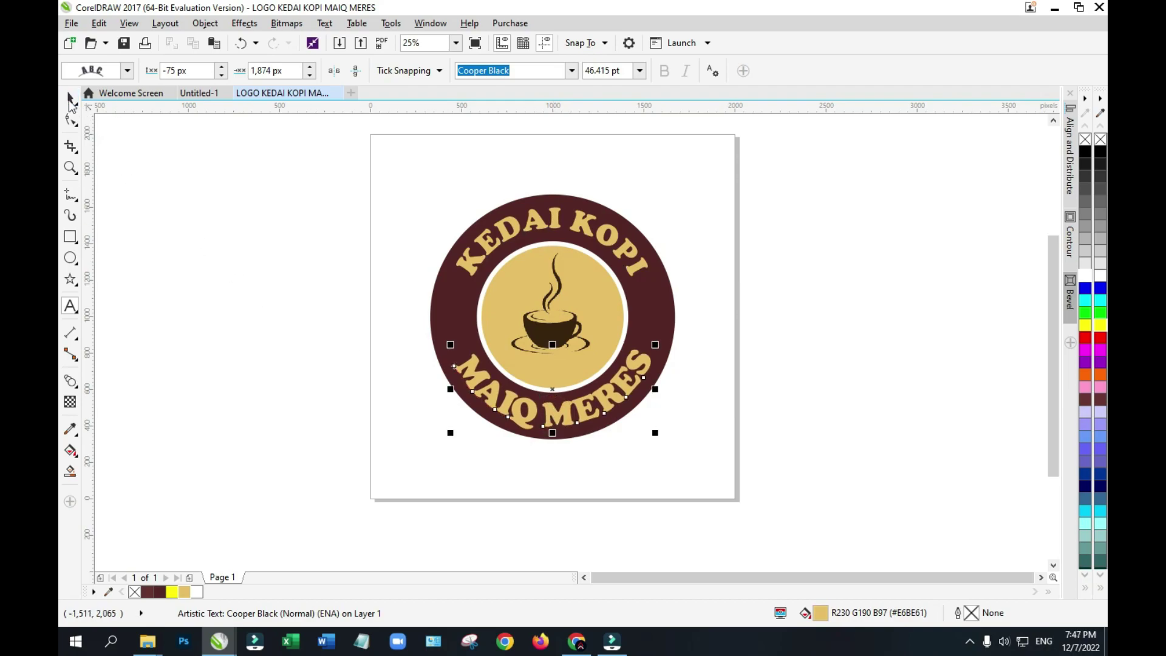
{"action": "left_click", "coordinate": [70, 120]}
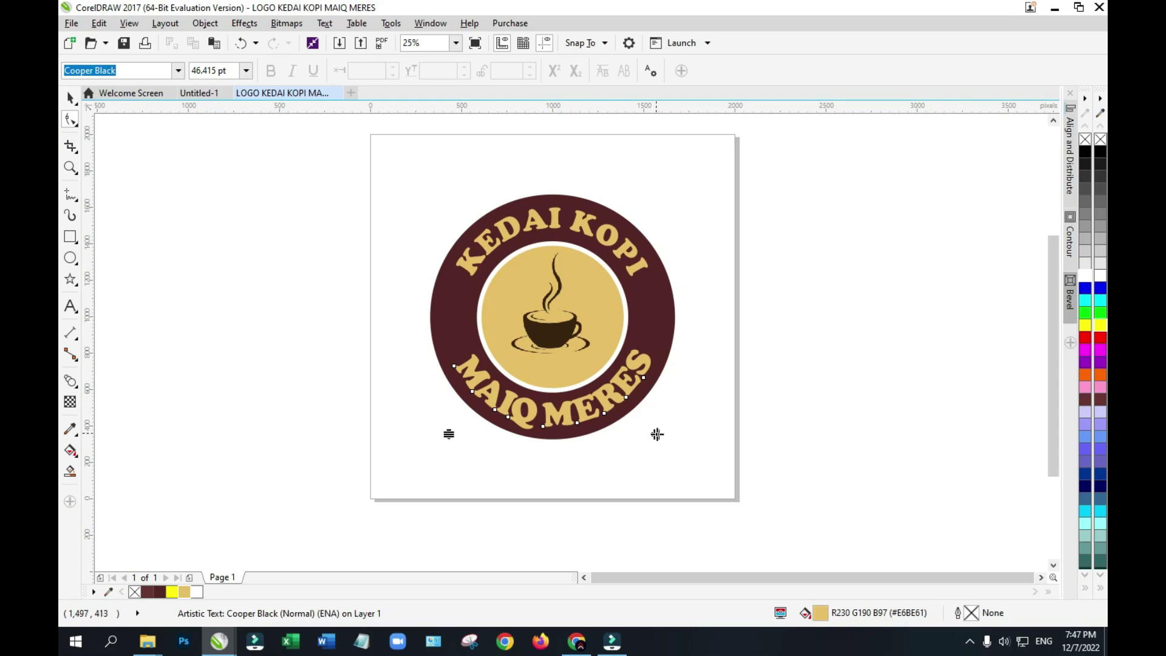
{"action": "left_click_drag", "start_coordinate": [656, 435], "coordinate": [661, 435]}
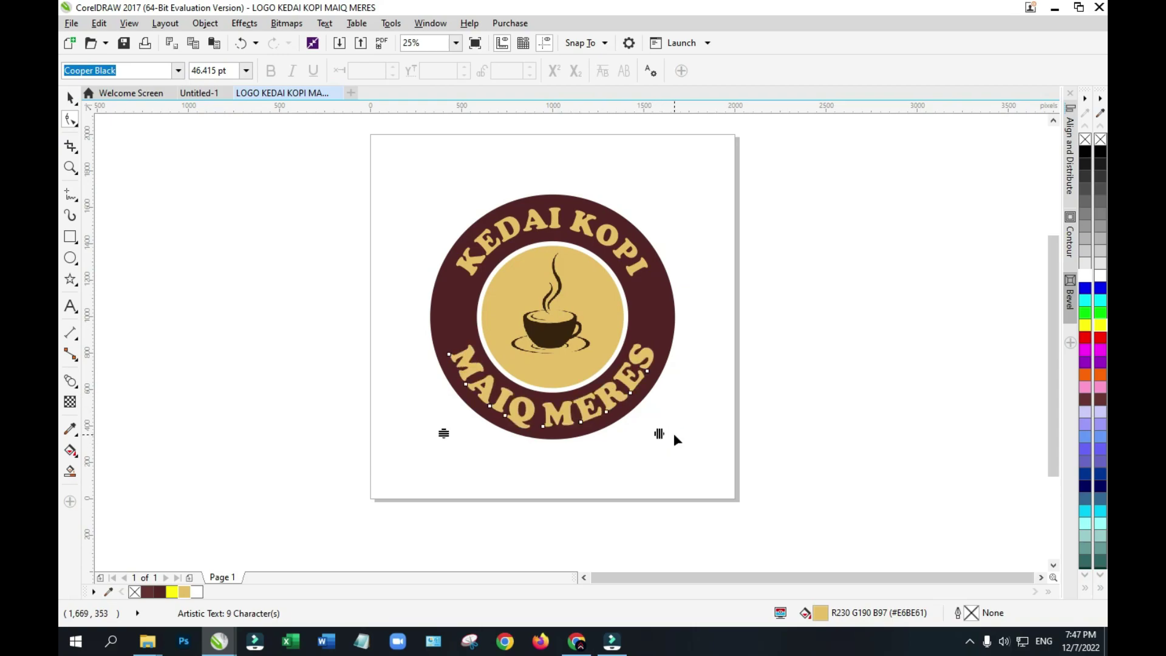
{"action": "left_click", "coordinate": [70, 98]}
{"action": "left_click", "coordinate": [218, 344]}
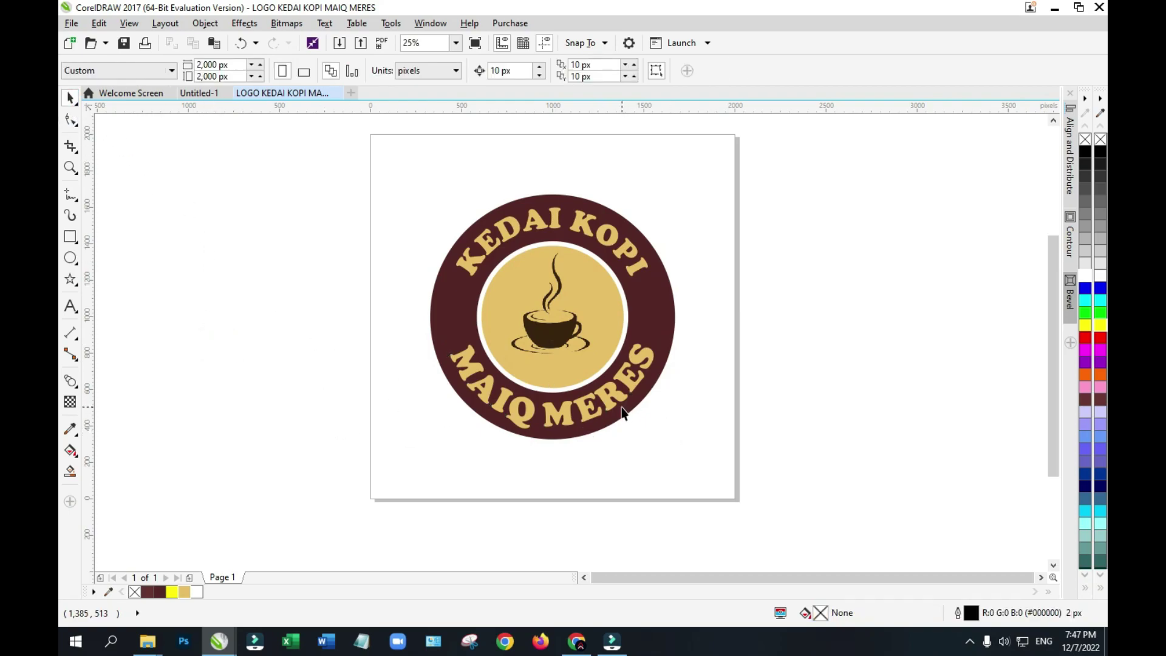
Step: Check the star decorations on the finished logo in Untitled-1, and return to the LOGO KEDAI KOPI MAIQ MERES document
{"action": "left_click", "coordinate": [199, 93]}
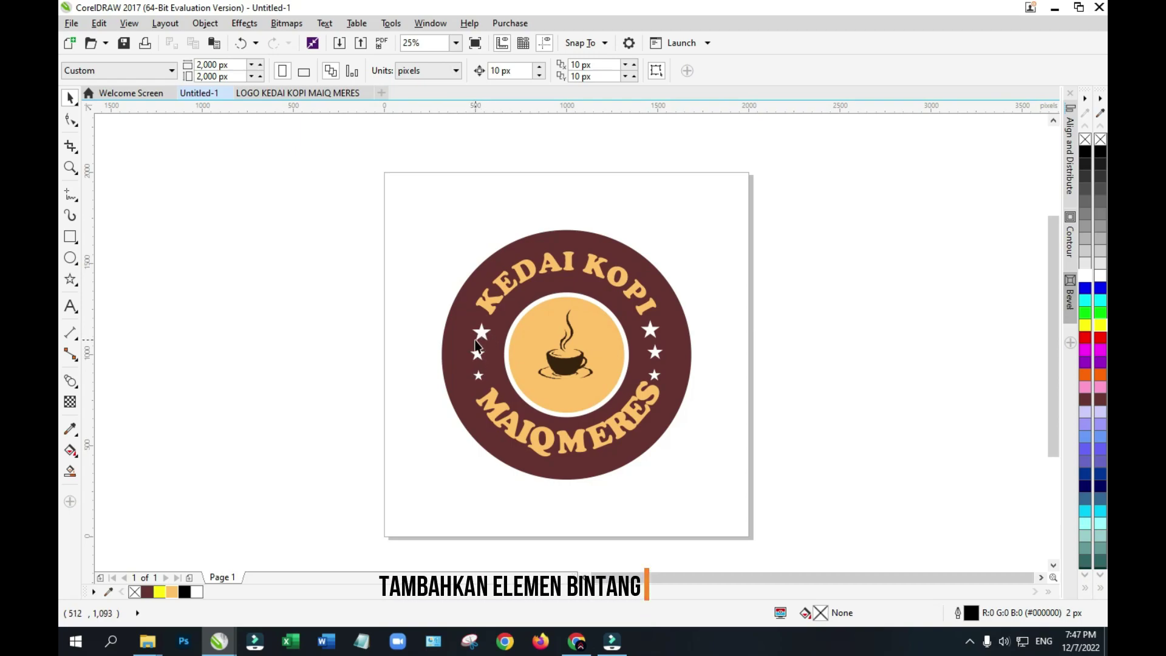
{"action": "left_click", "coordinate": [311, 93]}
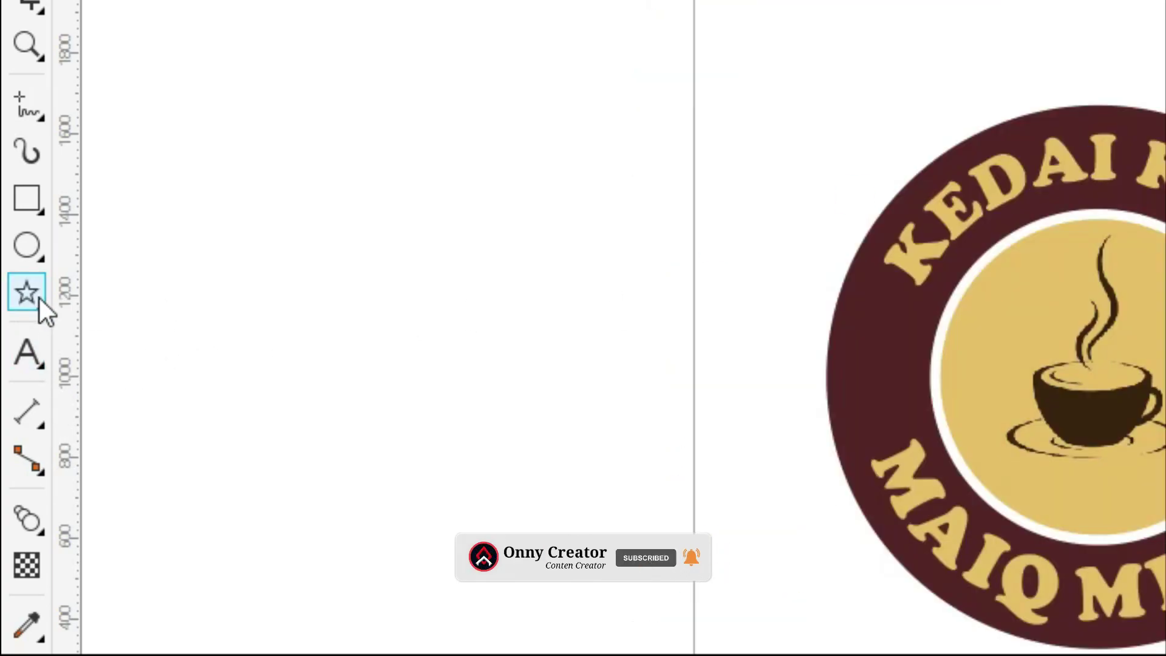
Step: Draw a five-pointed star about 133 x 127 px beside the page and place a horizontally aligned copy about 320 px to its right
{"action": "left_click", "coordinate": [36, 297]}
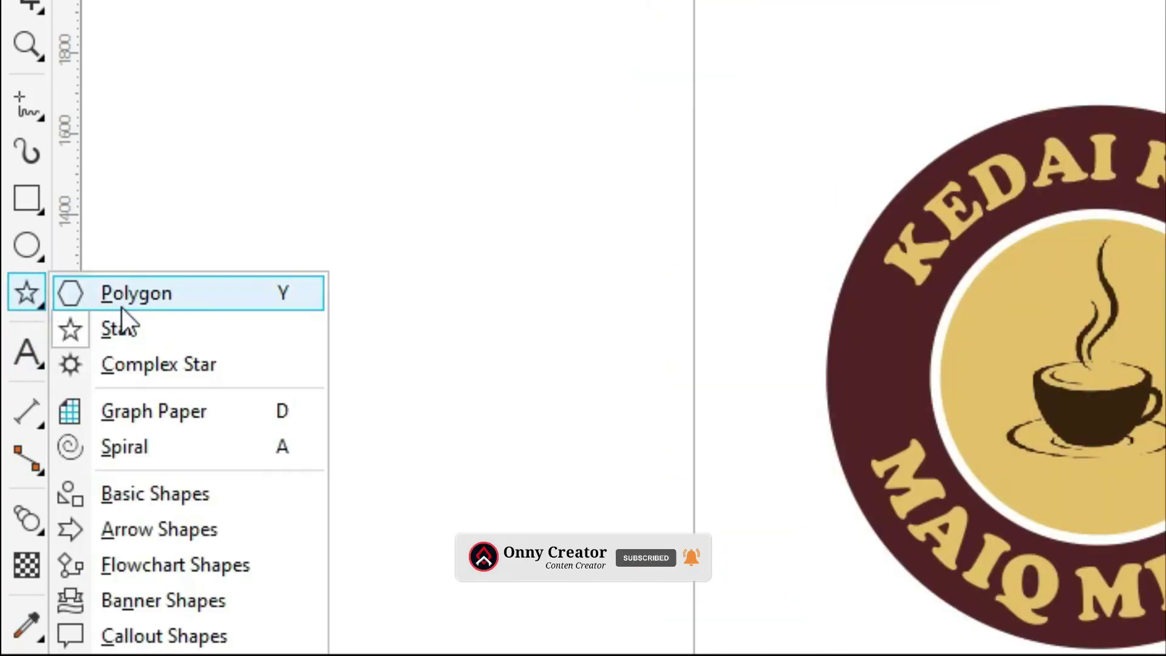
{"action": "left_click", "coordinate": [161, 333]}
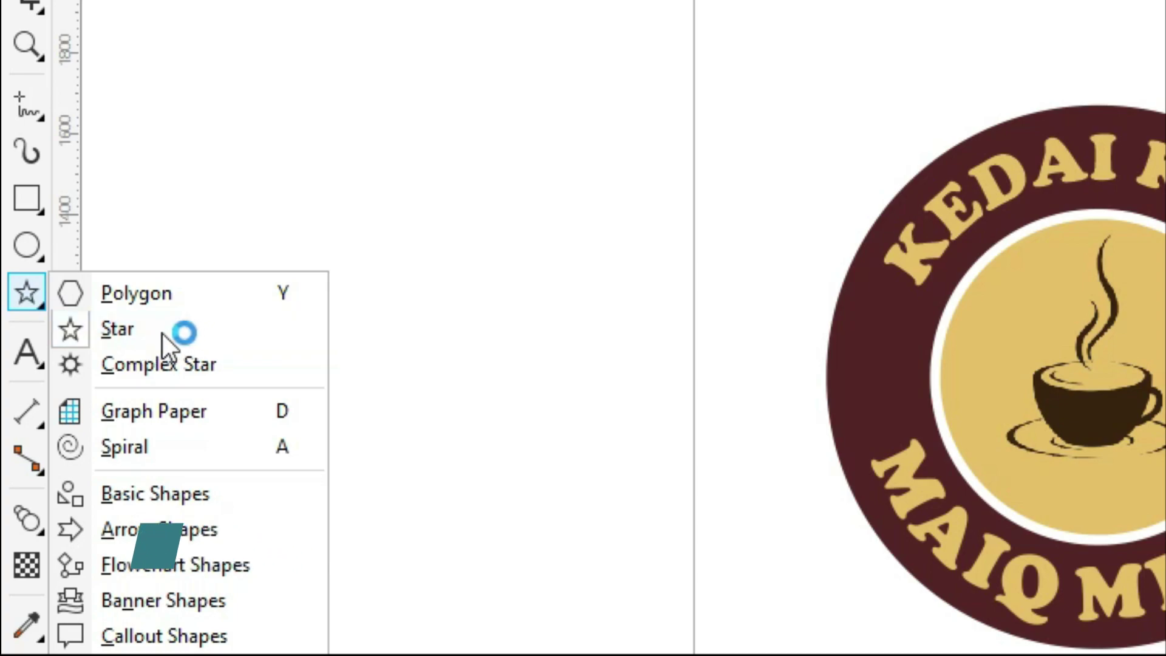
{"action": "left_click", "coordinate": [117, 332]}
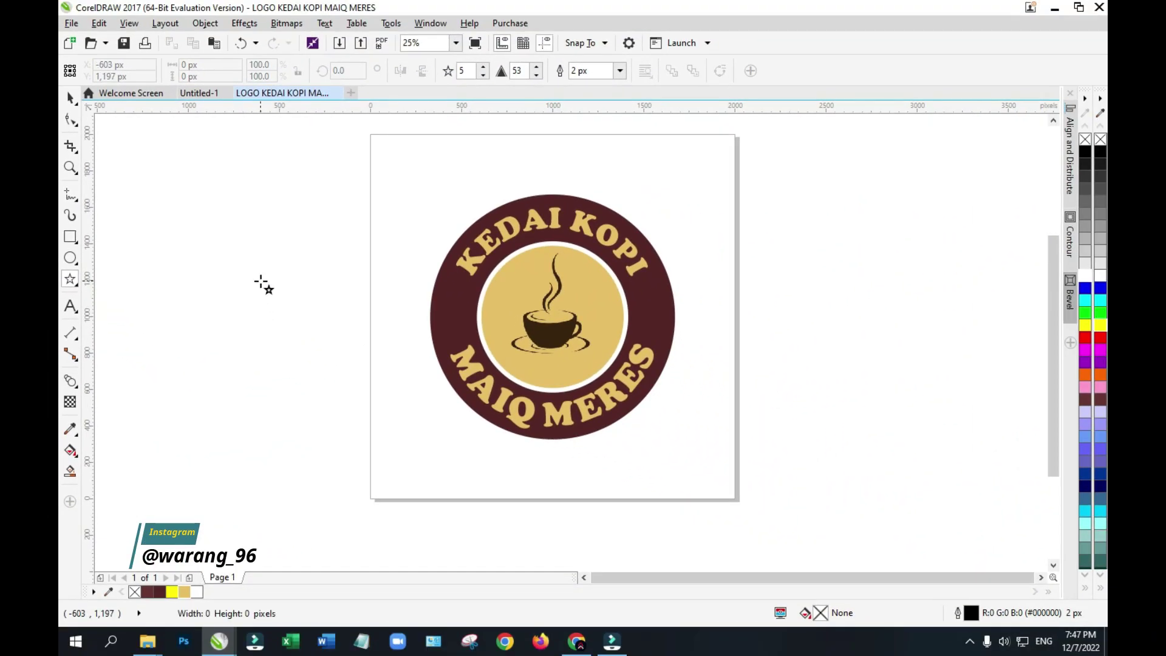
{"action": "left_click_drag", "start_coordinate": [261, 282], "coordinate": [279, 308]}
{"action": "scroll", "coordinate": [286, 314], "scroll_direction": "up", "scroll_amount": 2}
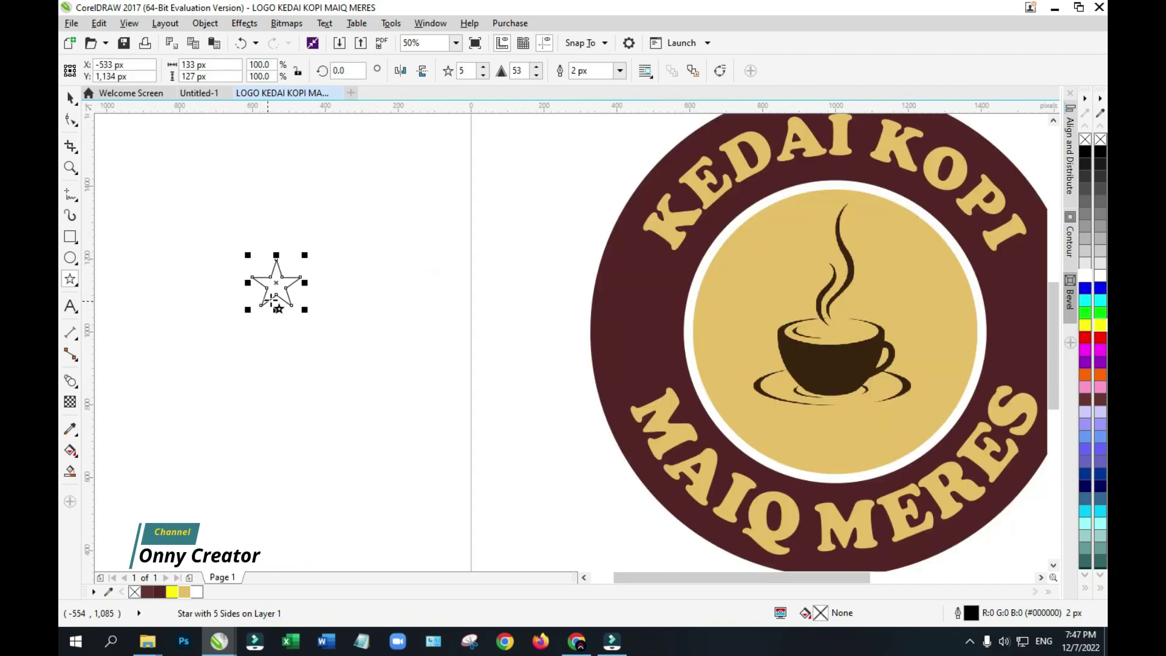
{"action": "left_click", "coordinate": [70, 97]}
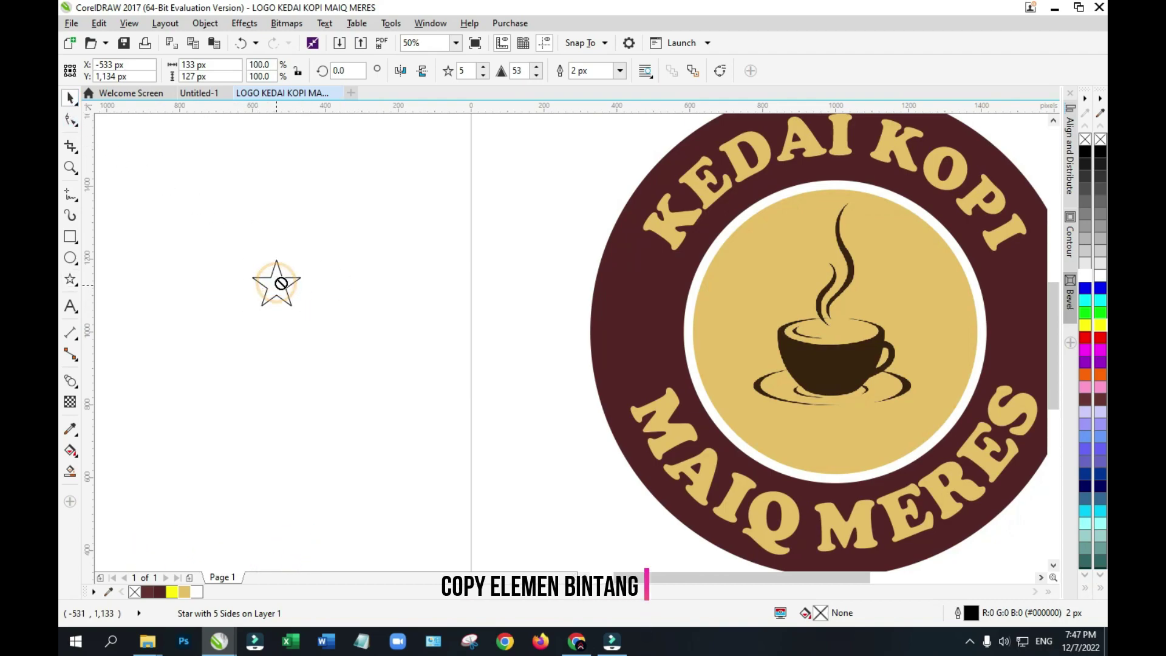
{"action": "left_click_drag", "start_coordinate": [277, 281], "coordinate": [393, 294]}
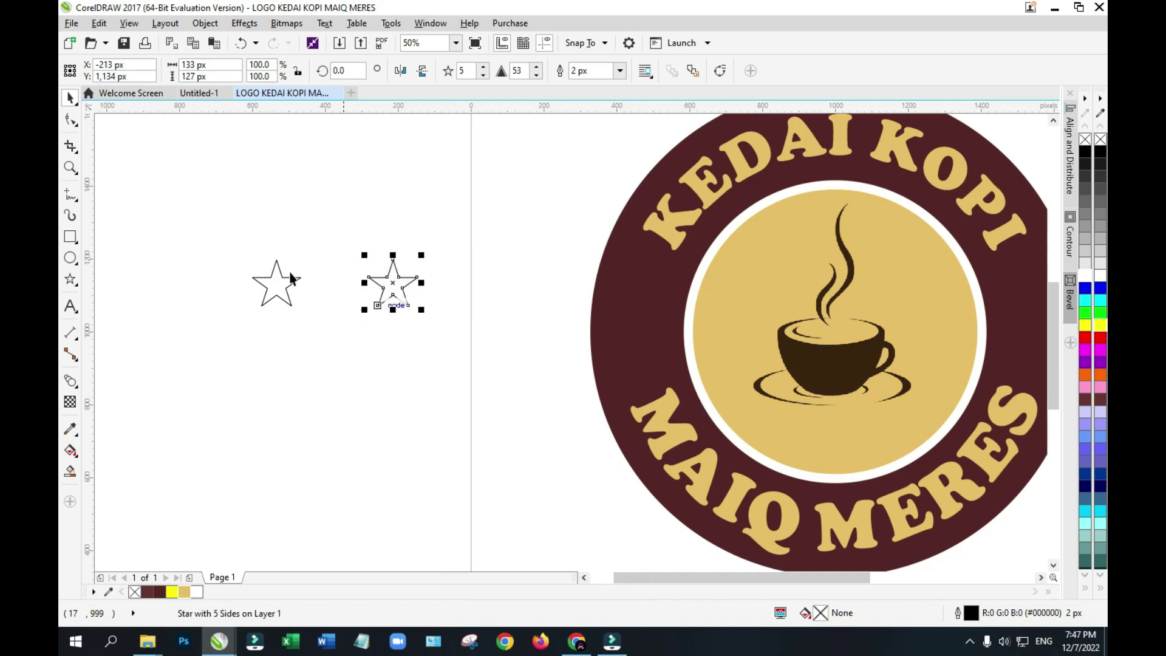
Step: Blend the first star into its copy and set the number of blend steps to 1
{"action": "left_click", "coordinate": [282, 295]}
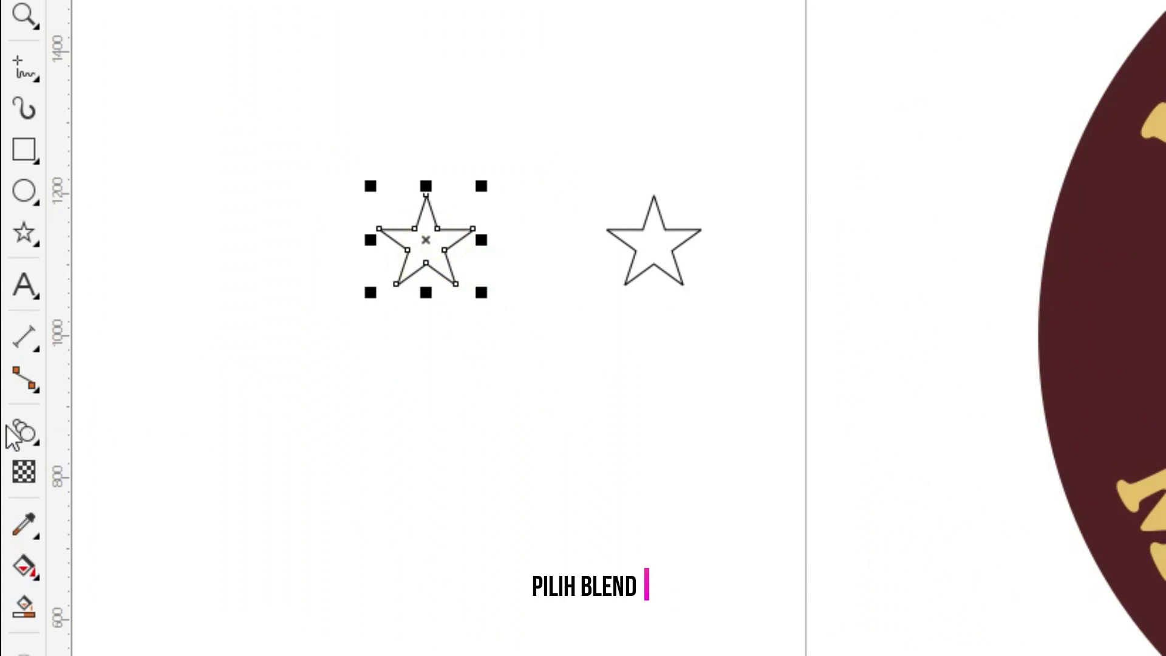
{"action": "left_click", "coordinate": [24, 433]}
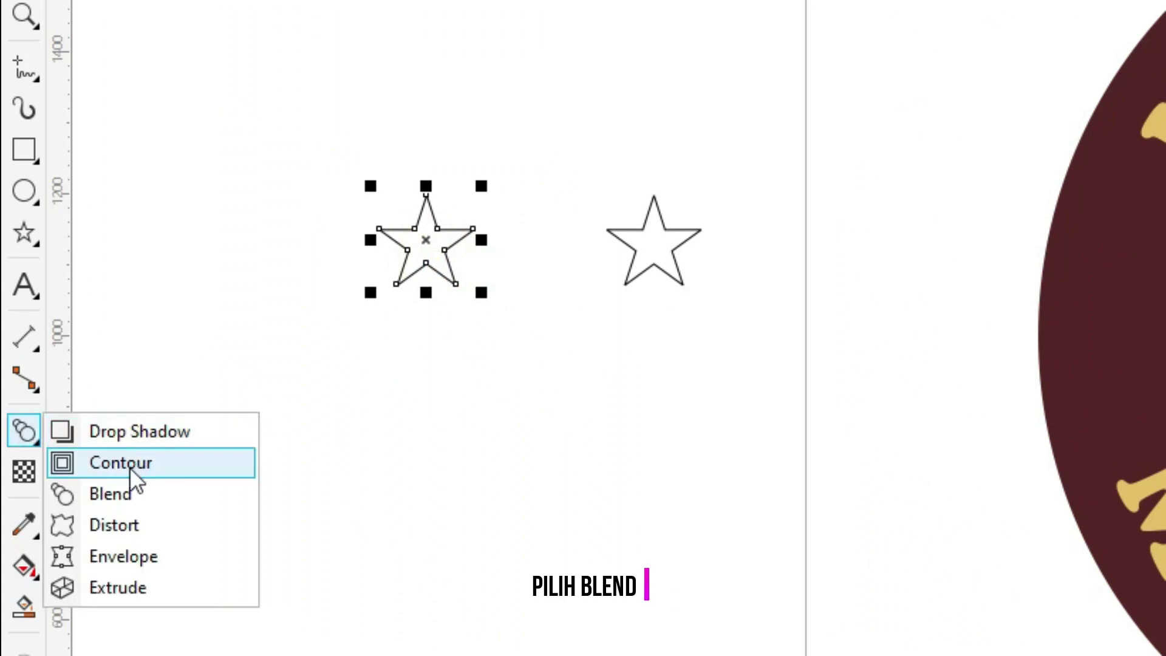
{"action": "left_click", "coordinate": [104, 497]}
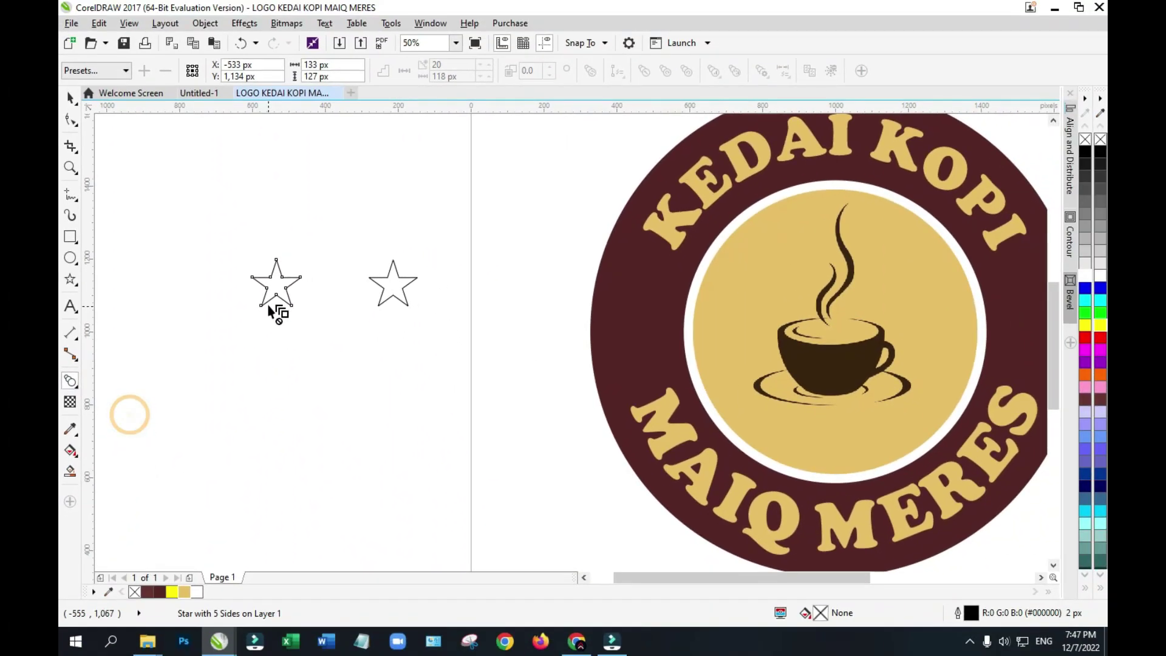
{"action": "left_click_drag", "start_coordinate": [279, 288], "coordinate": [398, 291]}
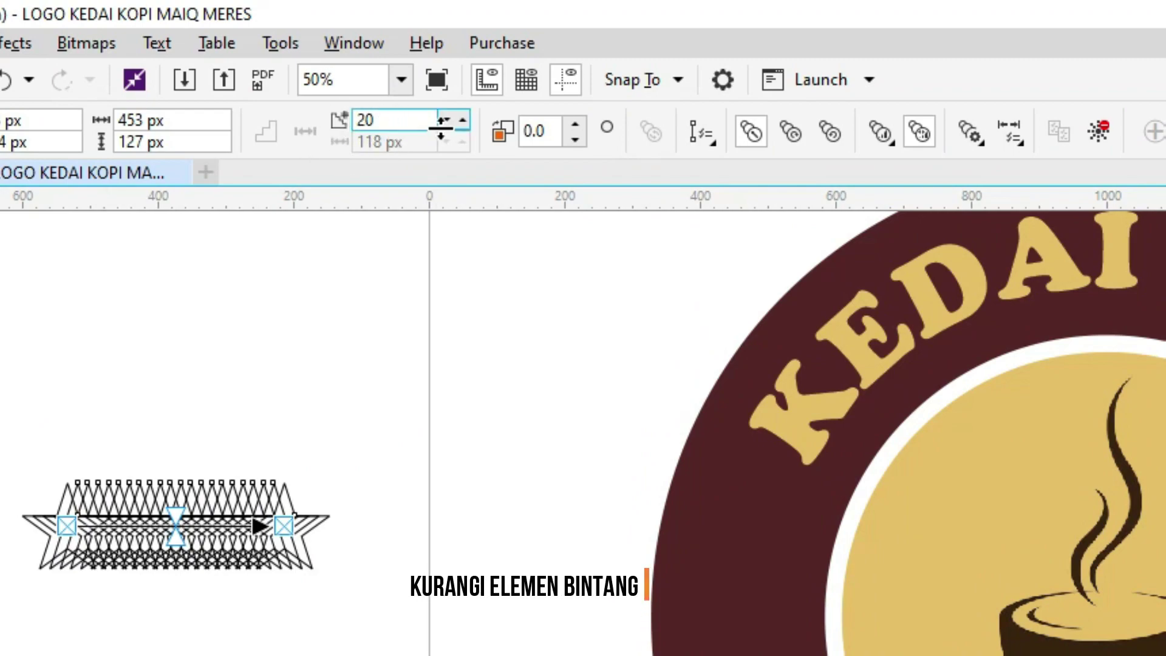
{"action": "double_click", "coordinate": [408, 121]}
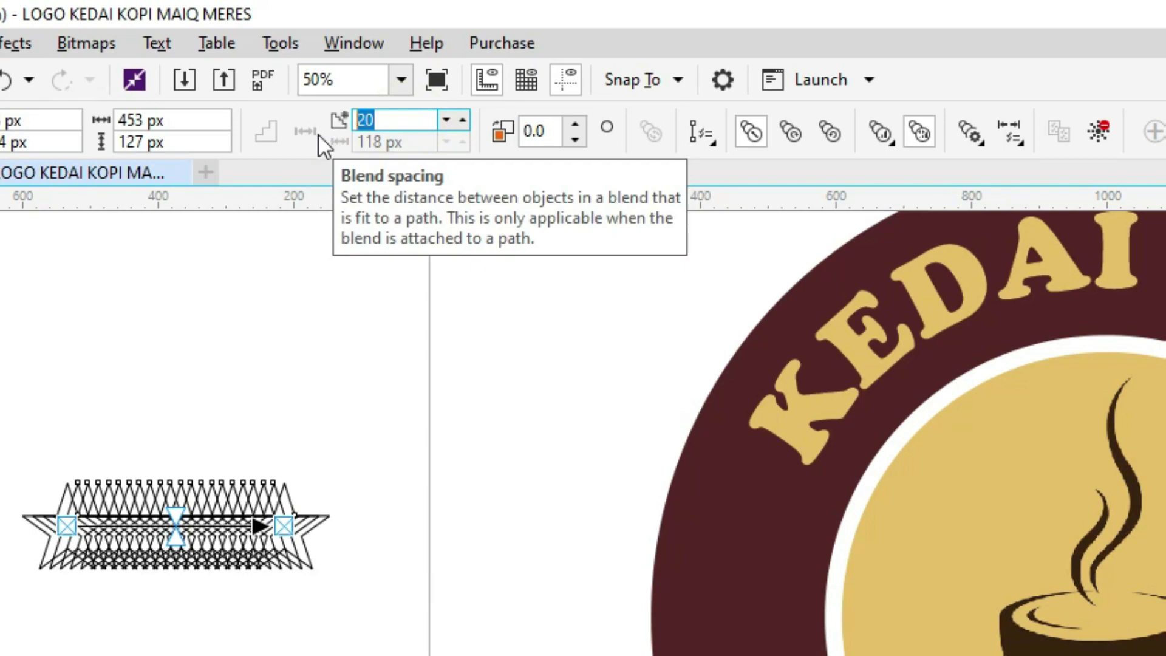
{"action": "type", "text": "1"}
{"action": "key", "text": "Return"}
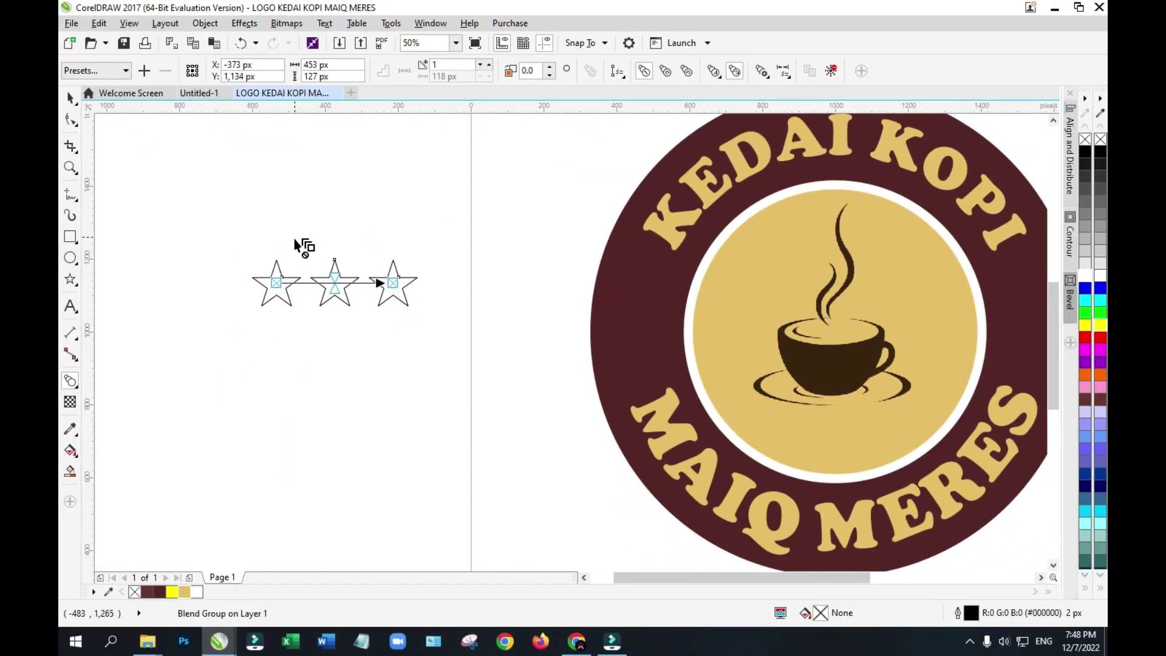
Step: Duplicate the three-star blend group directly above the original row
{"action": "left_click", "coordinate": [70, 99]}
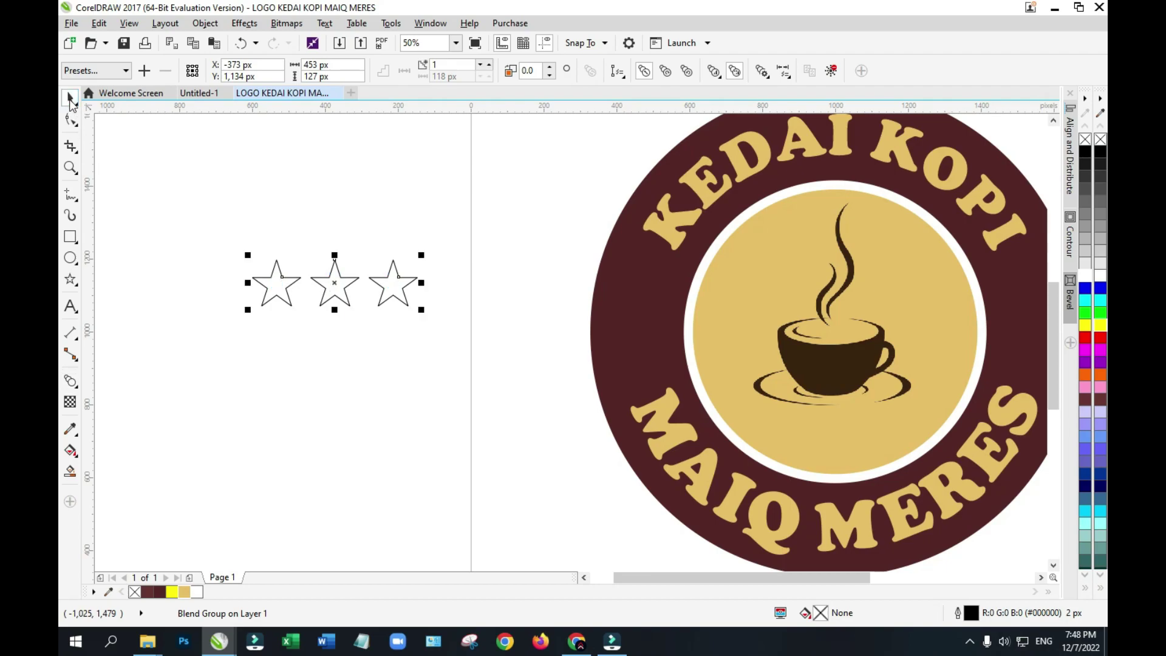
{"action": "left_click", "coordinate": [366, 345]}
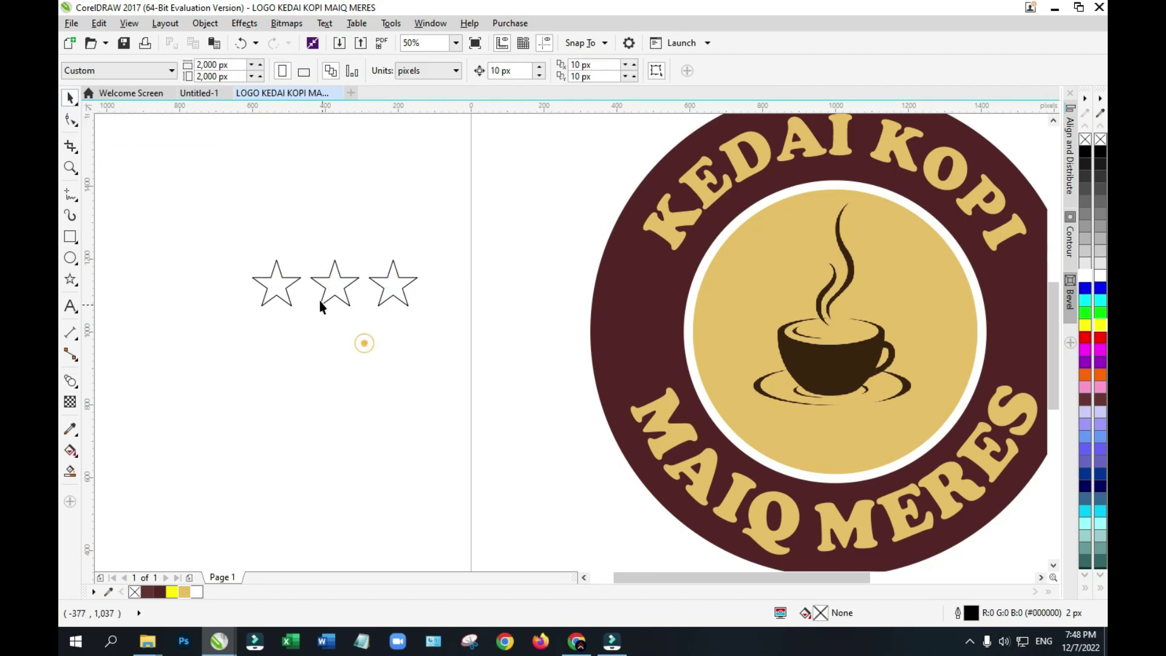
{"action": "left_click", "coordinate": [332, 287]}
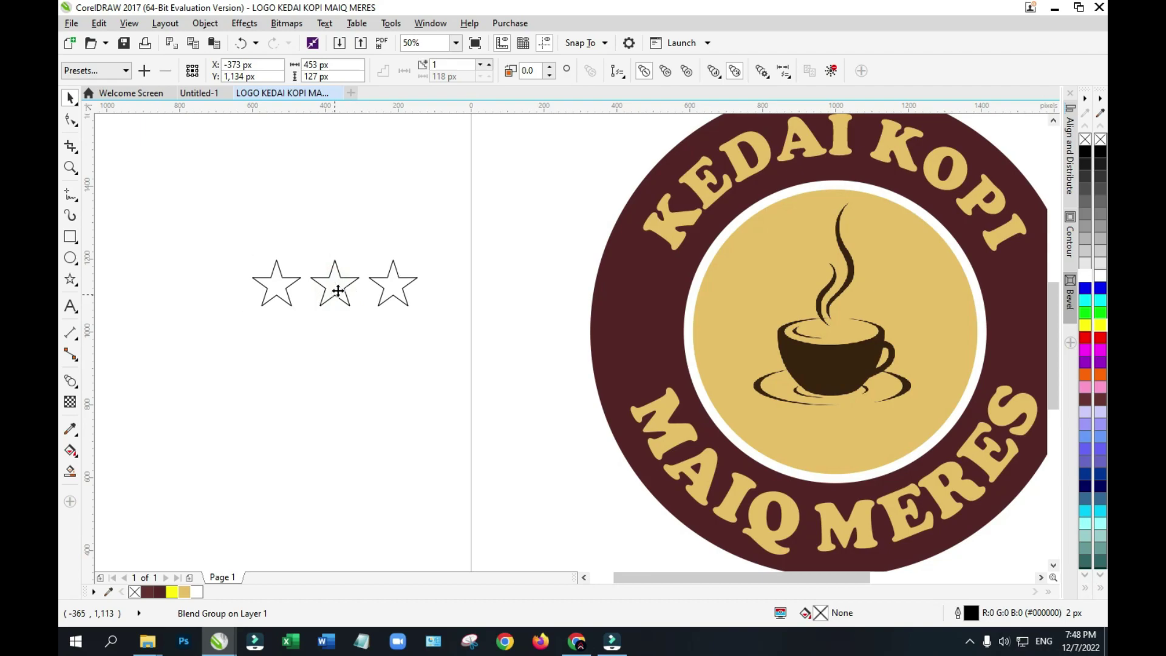
{"action": "left_click_drag", "start_coordinate": [338, 294], "coordinate": [345, 228]}
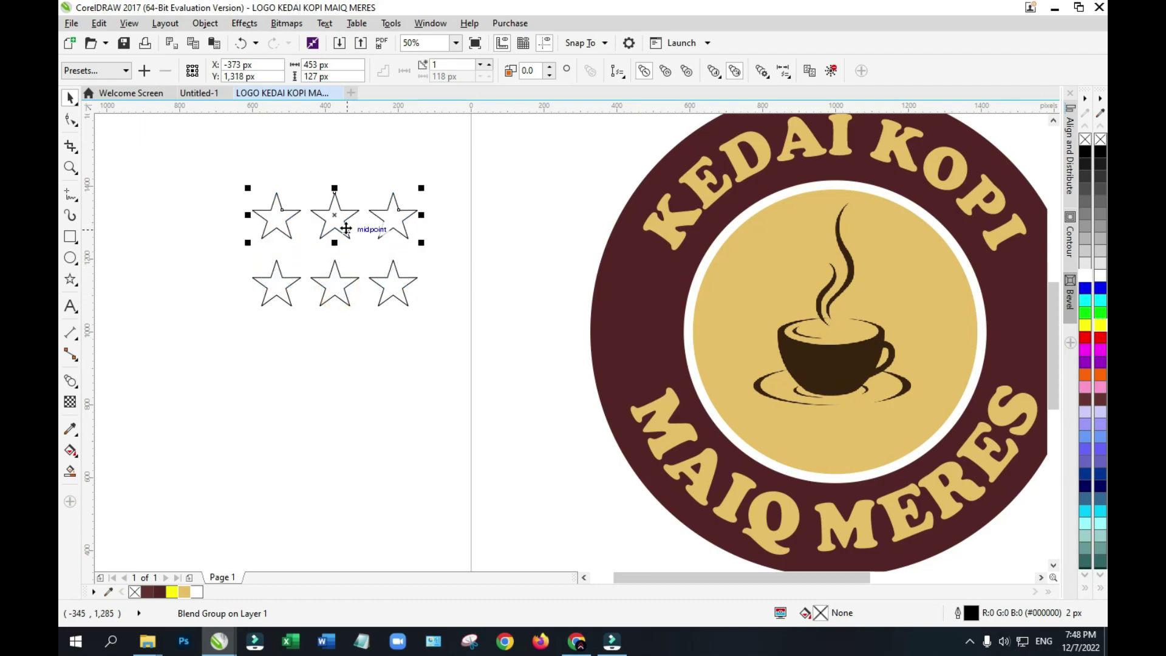
Step: Draw a circle about 1,004 px in diameter over the logo's lower right part and give it a yellow #FFFF00 outline
{"action": "scroll", "coordinate": [367, 370], "scroll_direction": "down", "scroll_amount": 2}
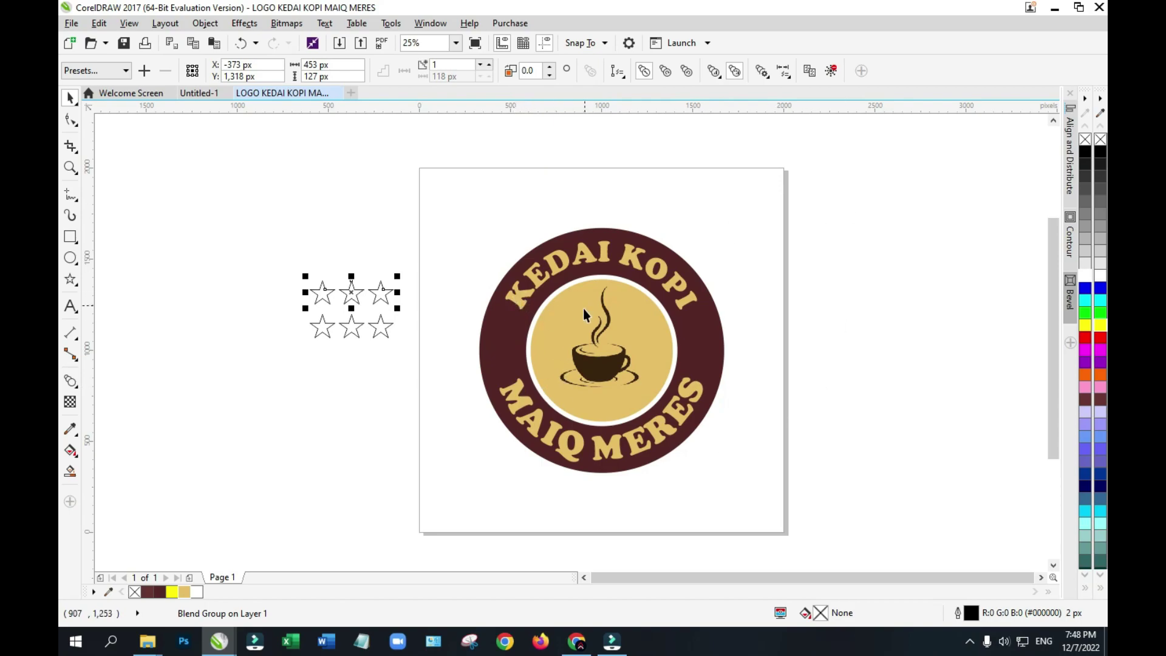
{"action": "left_click", "coordinate": [305, 390]}
{"action": "left_click", "coordinate": [70, 258]}
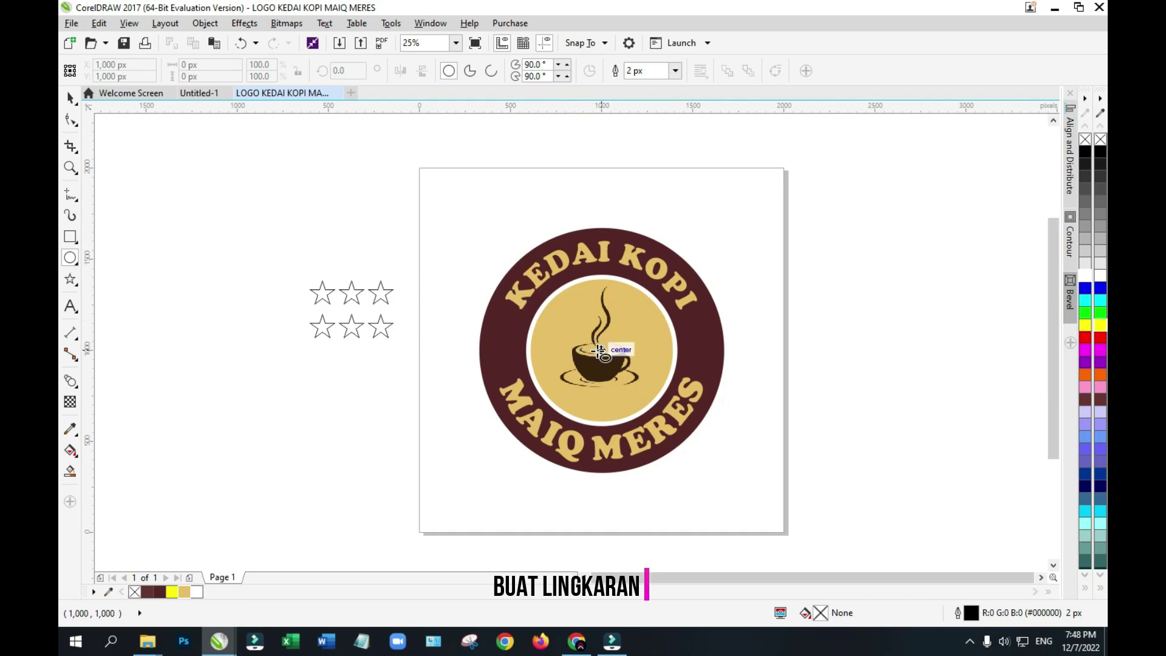
{"action": "left_click_drag", "start_coordinate": [586, 345], "coordinate": [768, 530]}
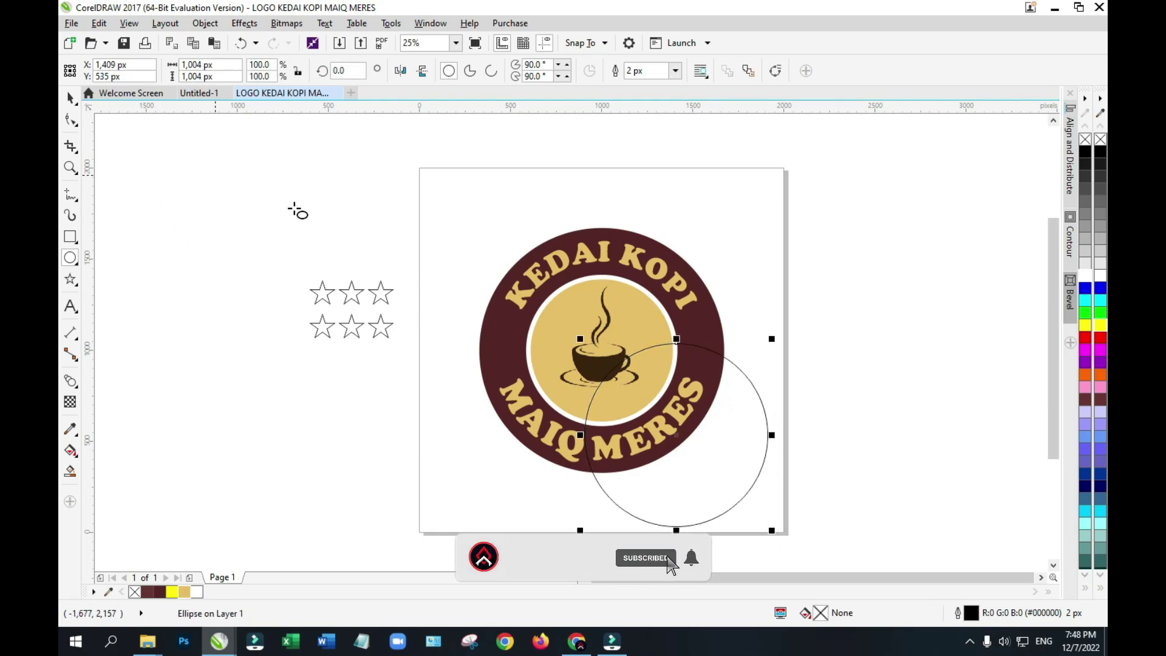
{"action": "right_click", "coordinate": [1087, 326]}
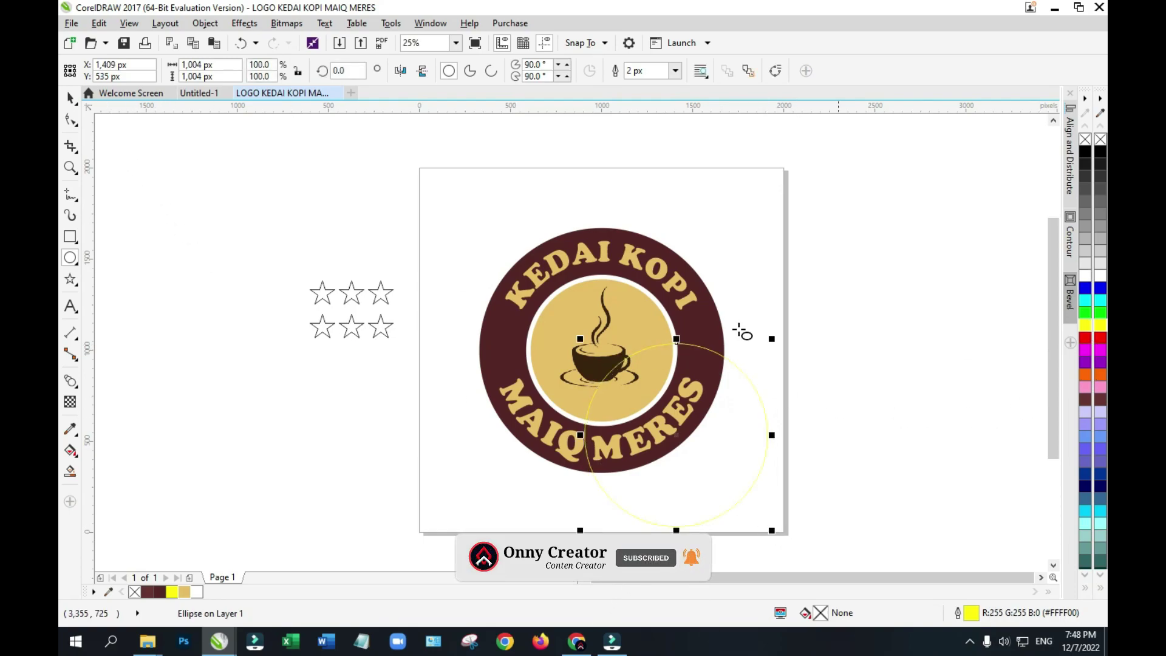
Step: Move the yellow circle onto the logo, roughly concentric with the brown ring
{"action": "left_click", "coordinate": [70, 98]}
{"action": "left_click", "coordinate": [742, 432]}
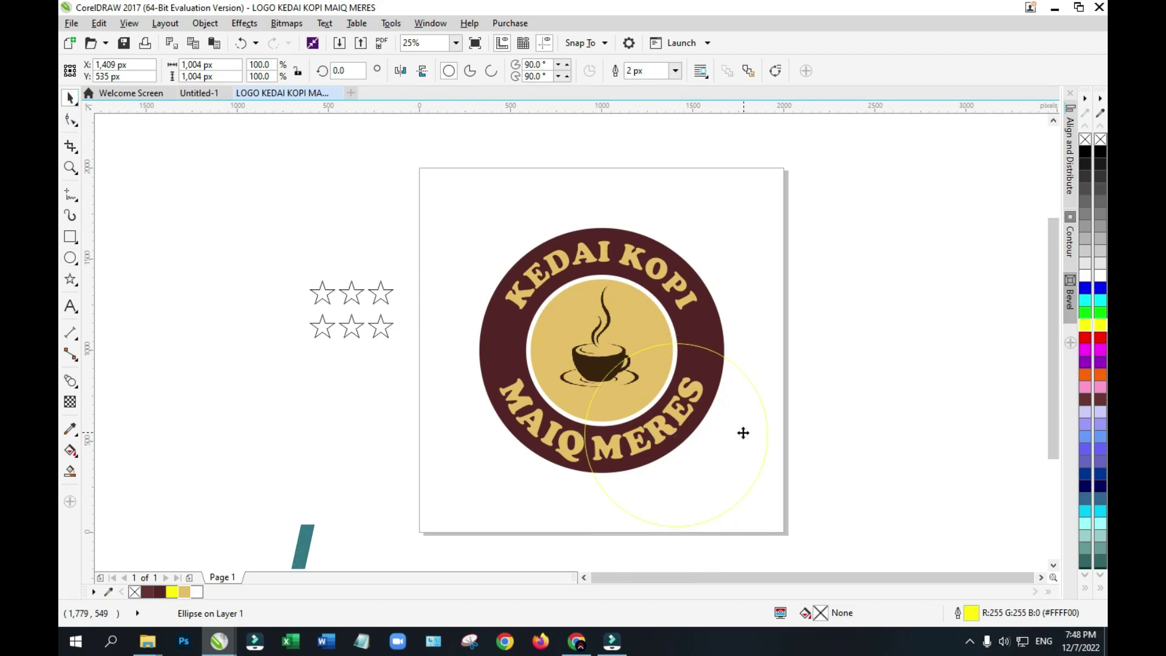
{"action": "left_click_drag", "start_coordinate": [694, 407], "coordinate": [663, 359]}
{"action": "key", "text": "F8"}
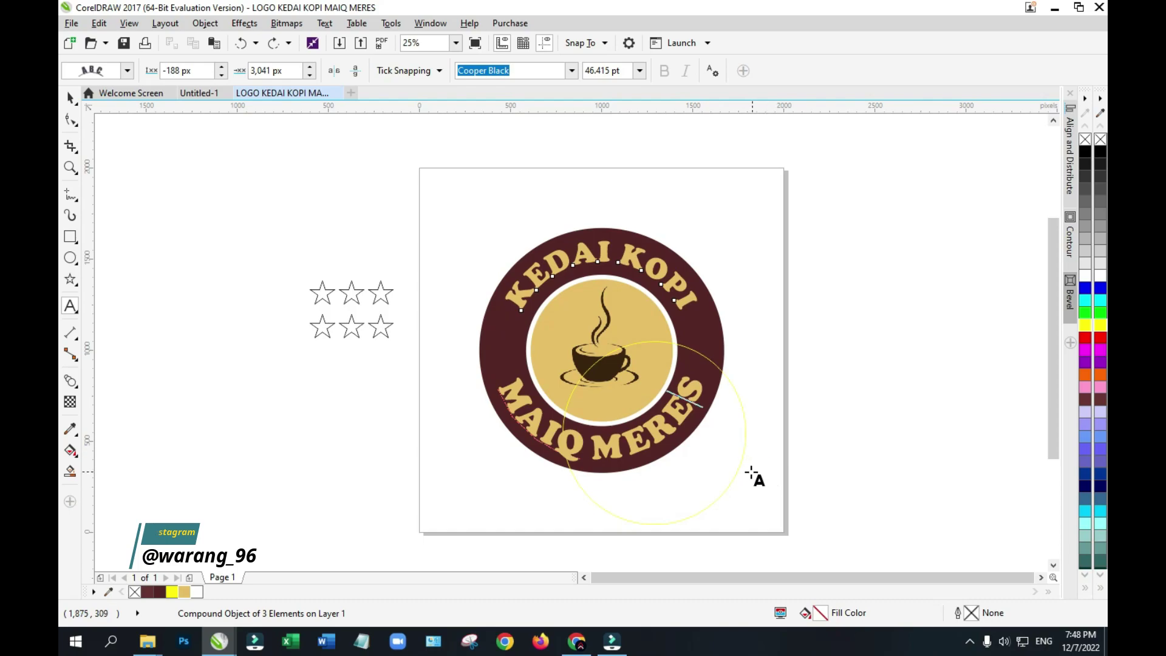
{"action": "left_click", "coordinate": [71, 98]}
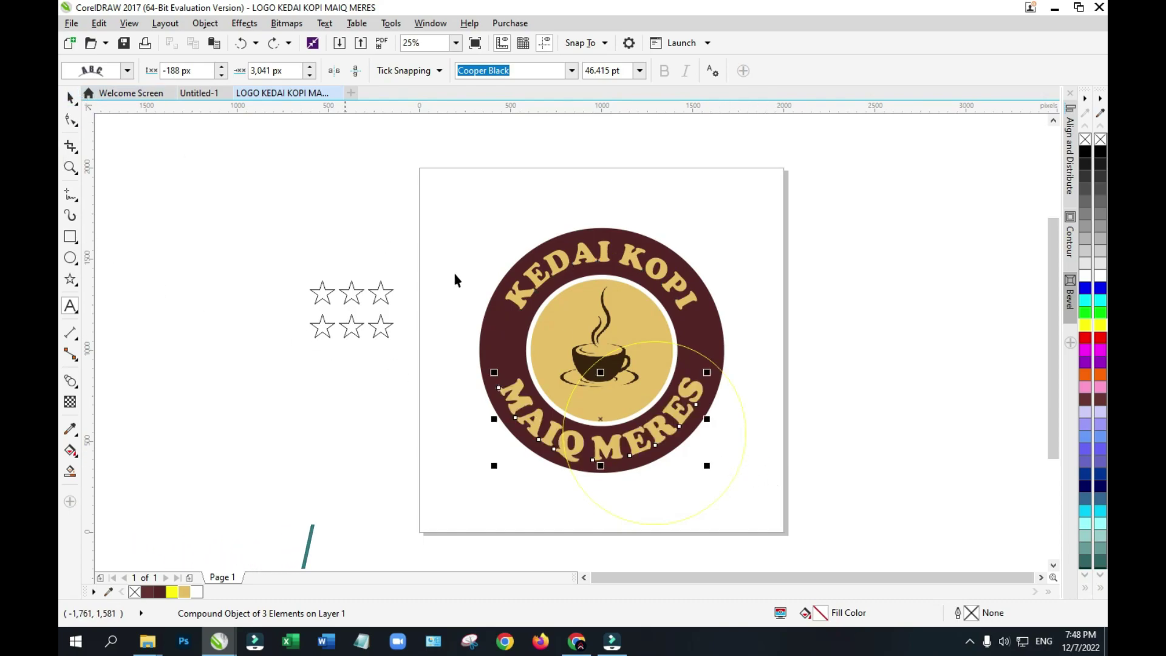
{"action": "left_click", "coordinate": [865, 446]}
{"action": "left_click", "coordinate": [745, 430]}
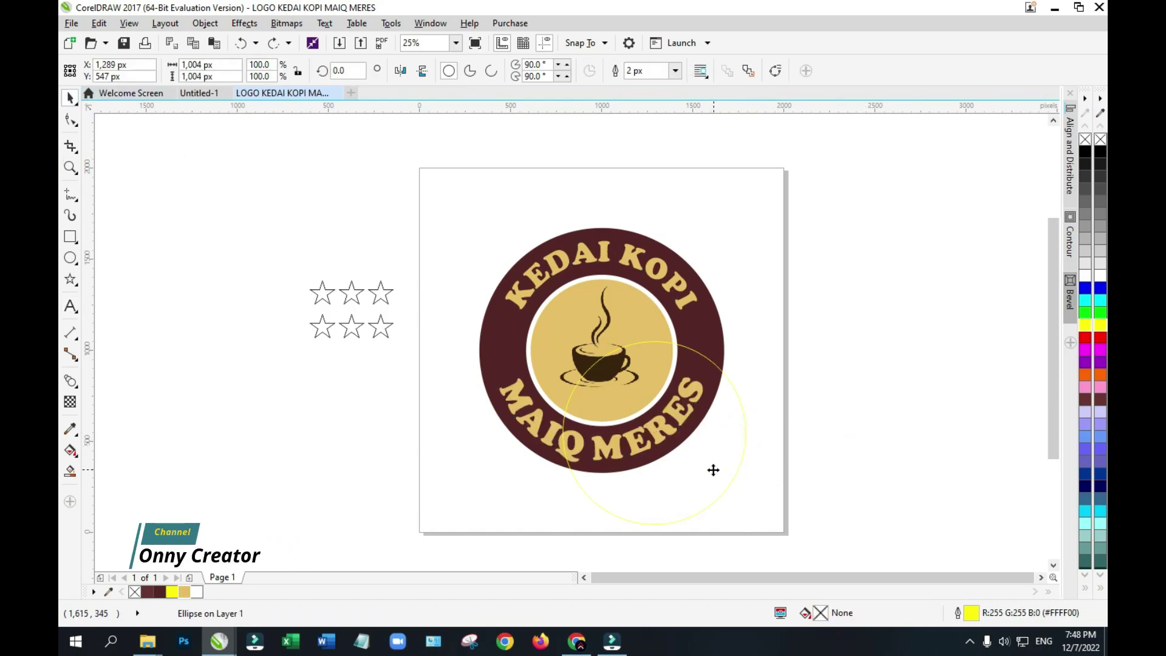
{"action": "left_click_drag", "start_coordinate": [712, 470], "coordinate": [667, 400]}
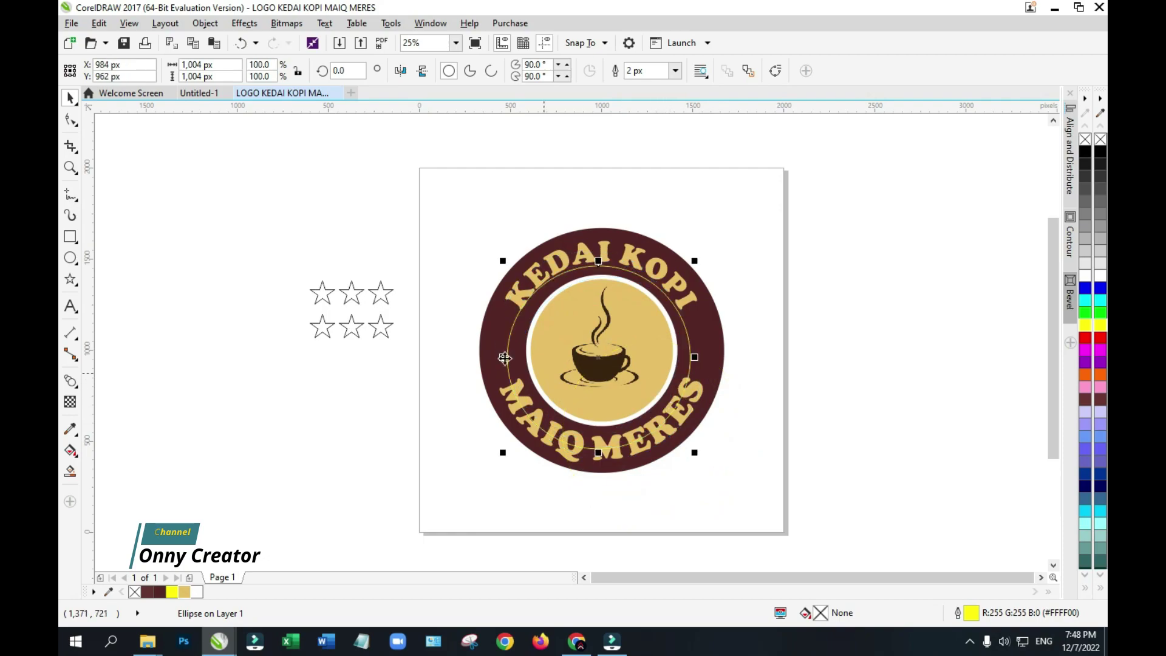
Step: Align the yellow circle and all the logo objects to a common centre, both horizontally and vertically
{"action": "left_click_drag", "start_coordinate": [408, 221], "coordinate": [816, 494]}
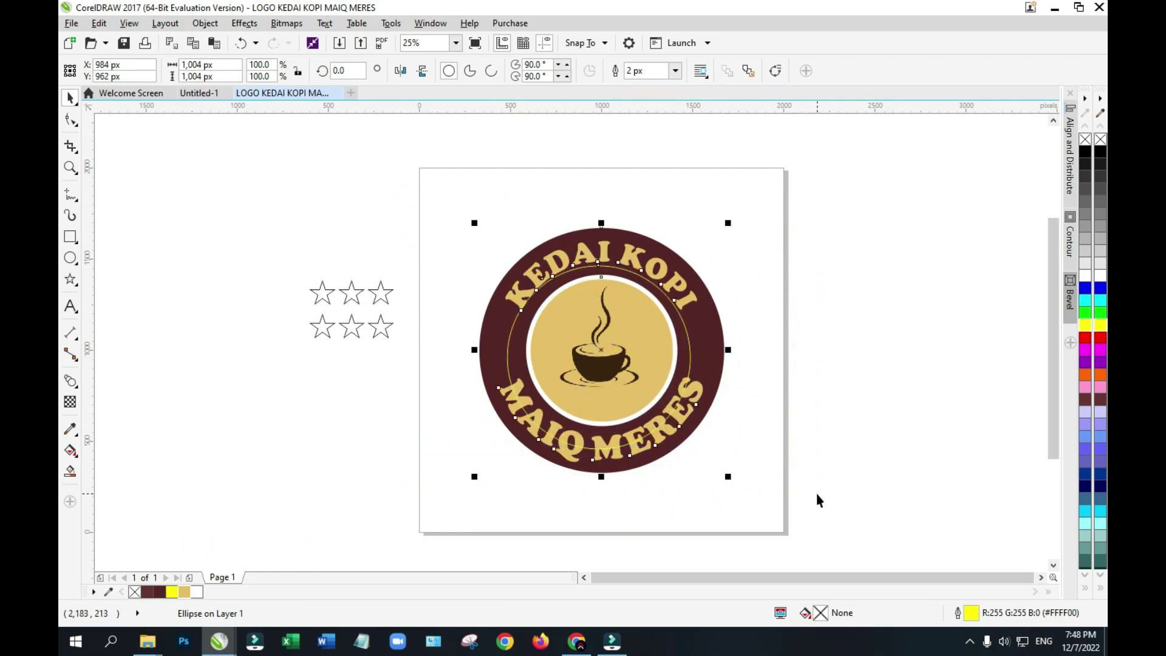
{"action": "key", "text": "c"}
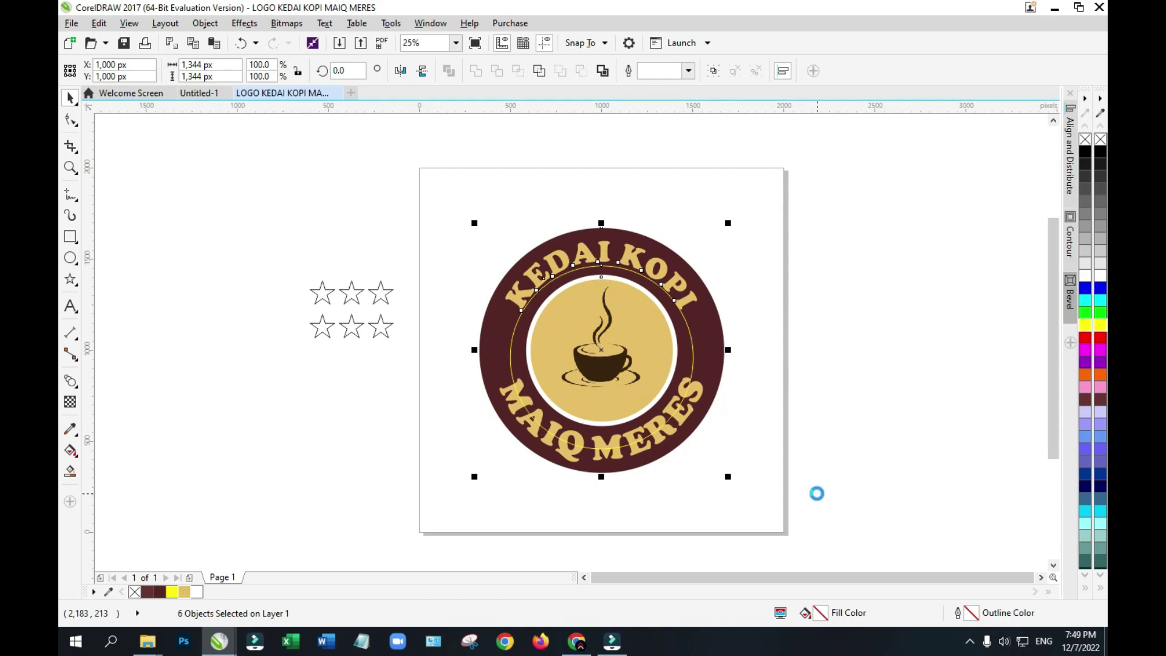
{"action": "key", "text": "e"}
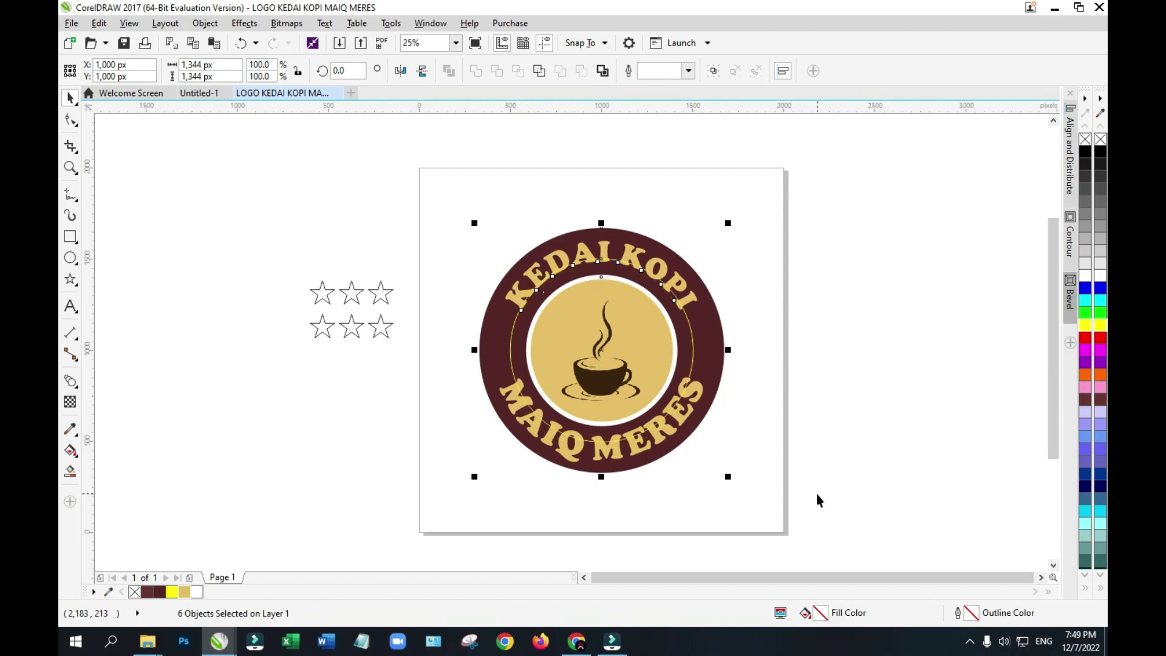
{"action": "left_click", "coordinate": [913, 492]}
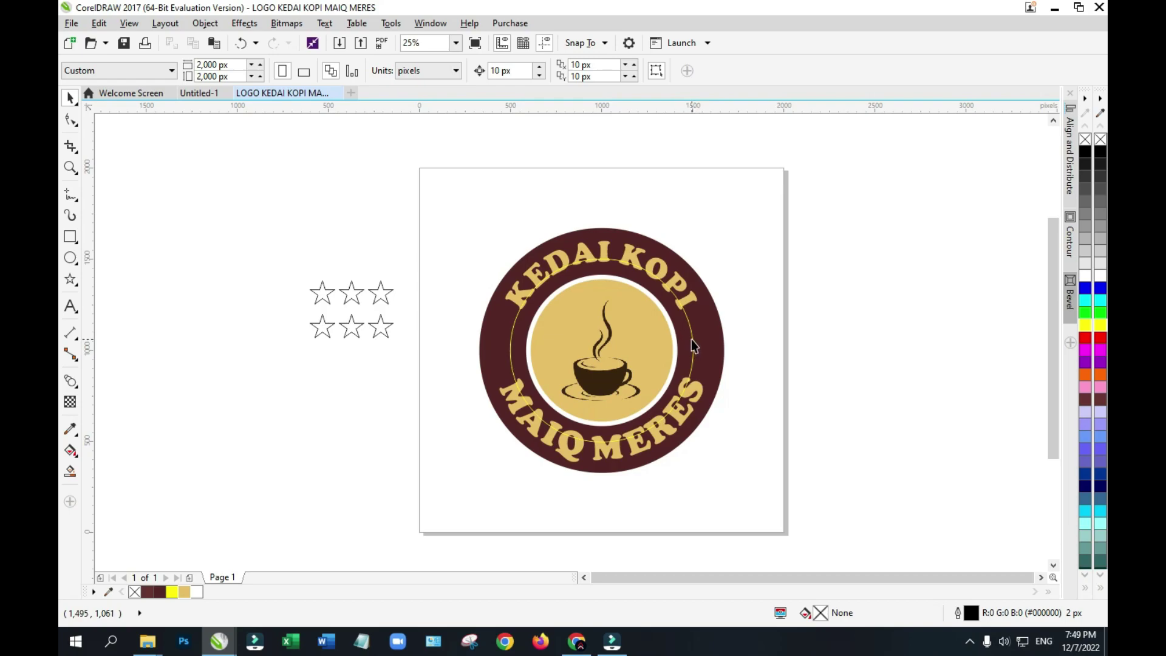
Step: Enlarge the yellow circle from its centre to about 1,110 px so it runs through the middle of the brown ring
{"action": "left_click", "coordinate": [692, 340]}
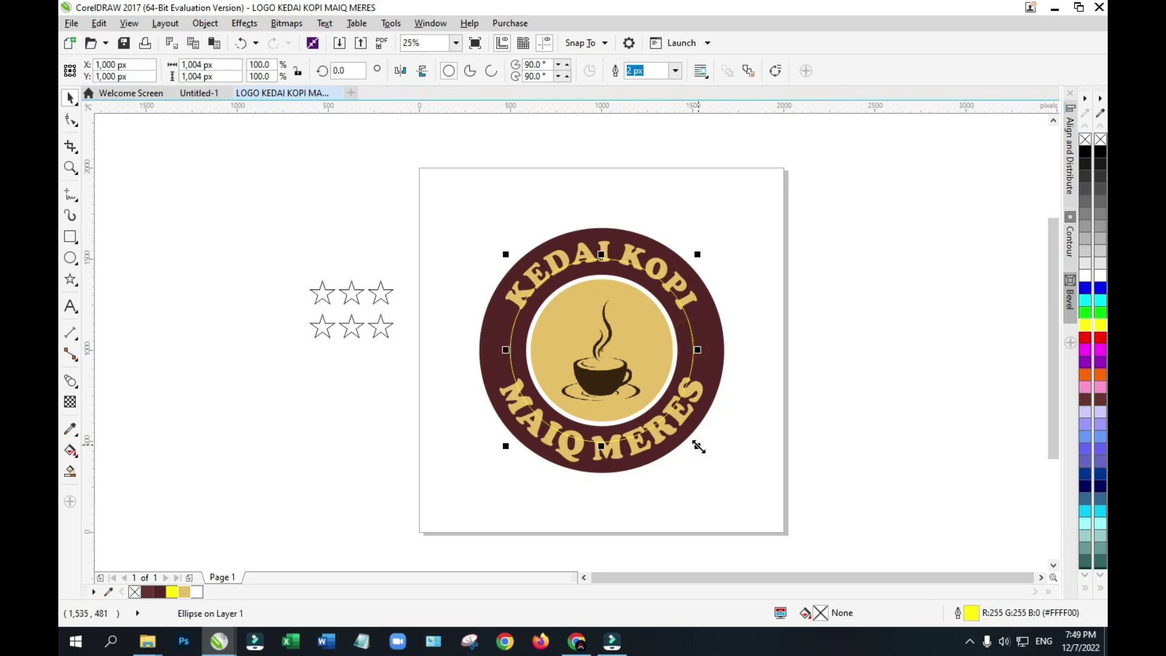
{"action": "left_click_drag", "start_coordinate": [698, 447], "coordinate": [710, 456]}
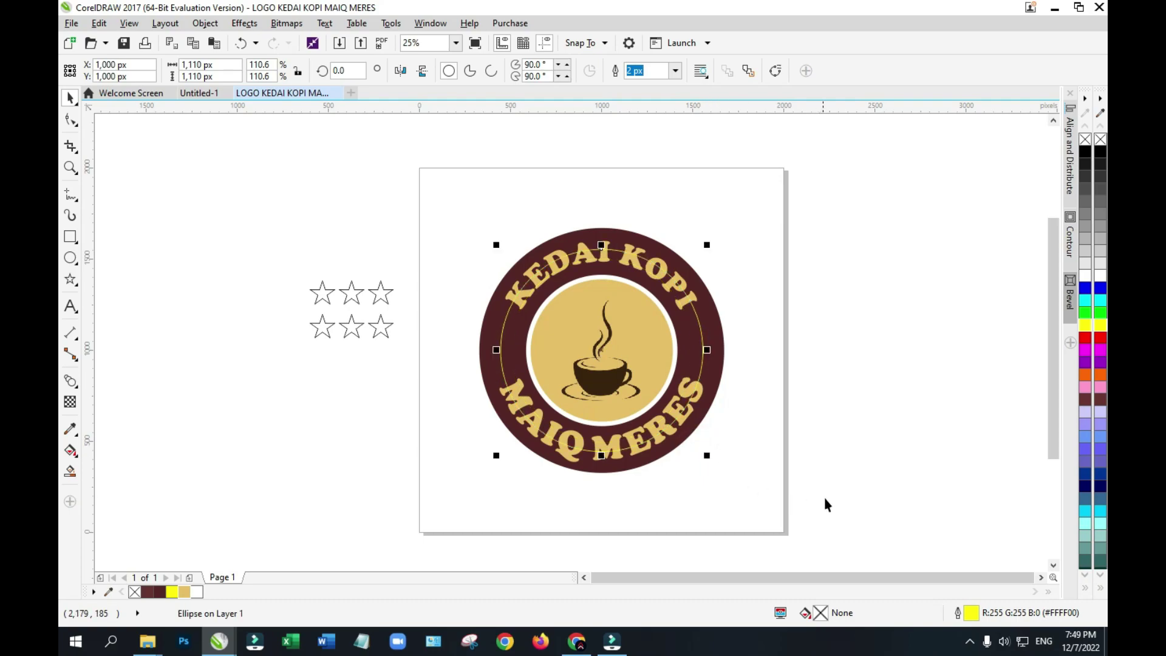
{"action": "left_click", "coordinate": [878, 456]}
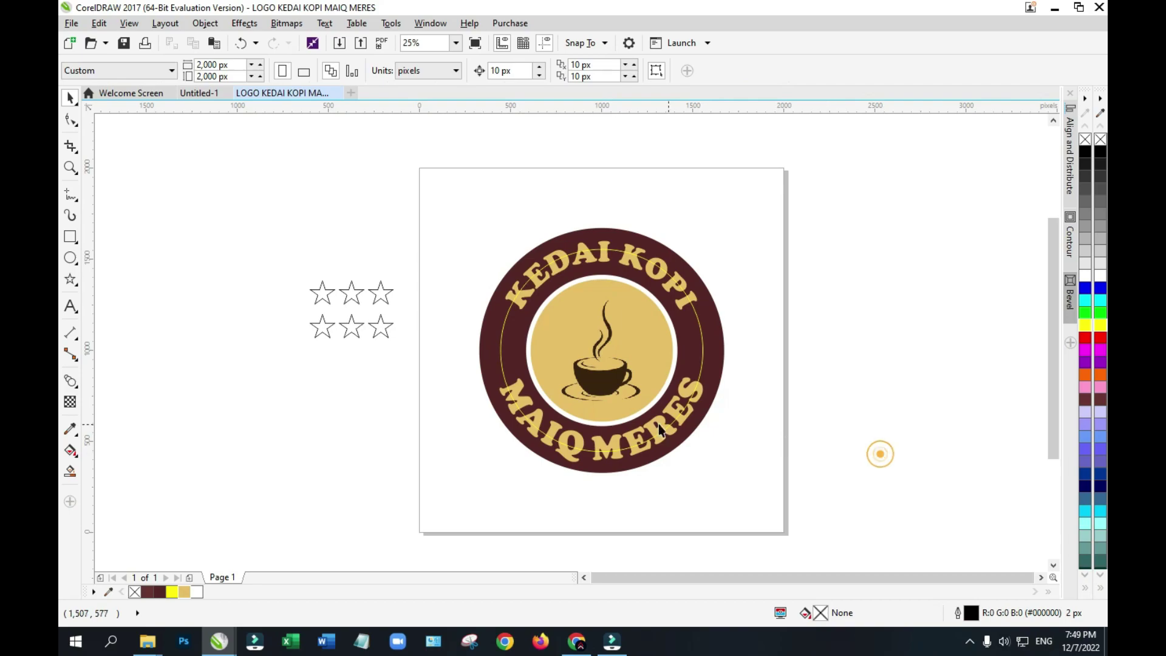
Step: Fit the lower row of blended stars to the yellow circle as its new path and give the stars a yellow outline
{"action": "left_click", "coordinate": [350, 331]}
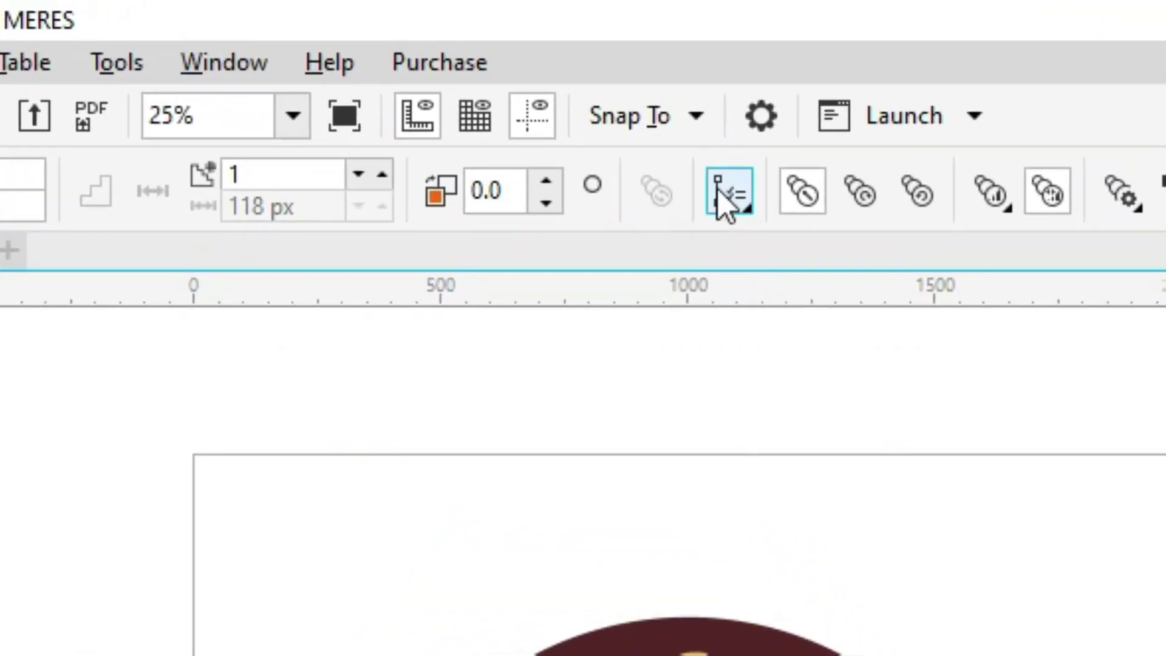
{"action": "left_click", "coordinate": [749, 198]}
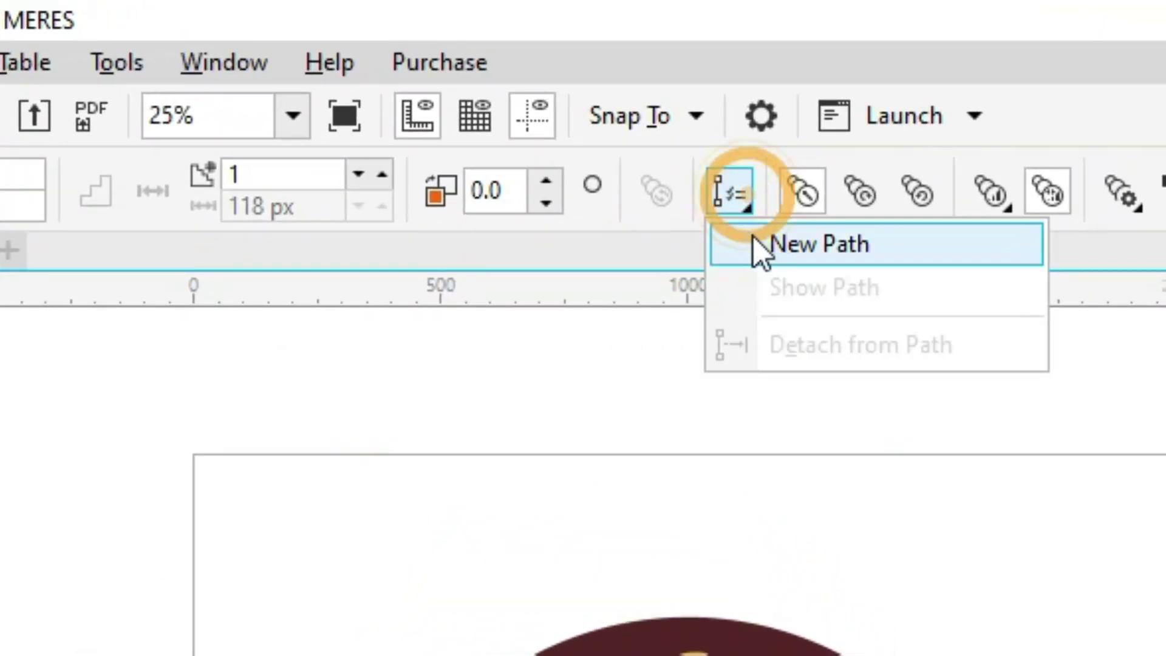
{"action": "left_click", "coordinate": [839, 247]}
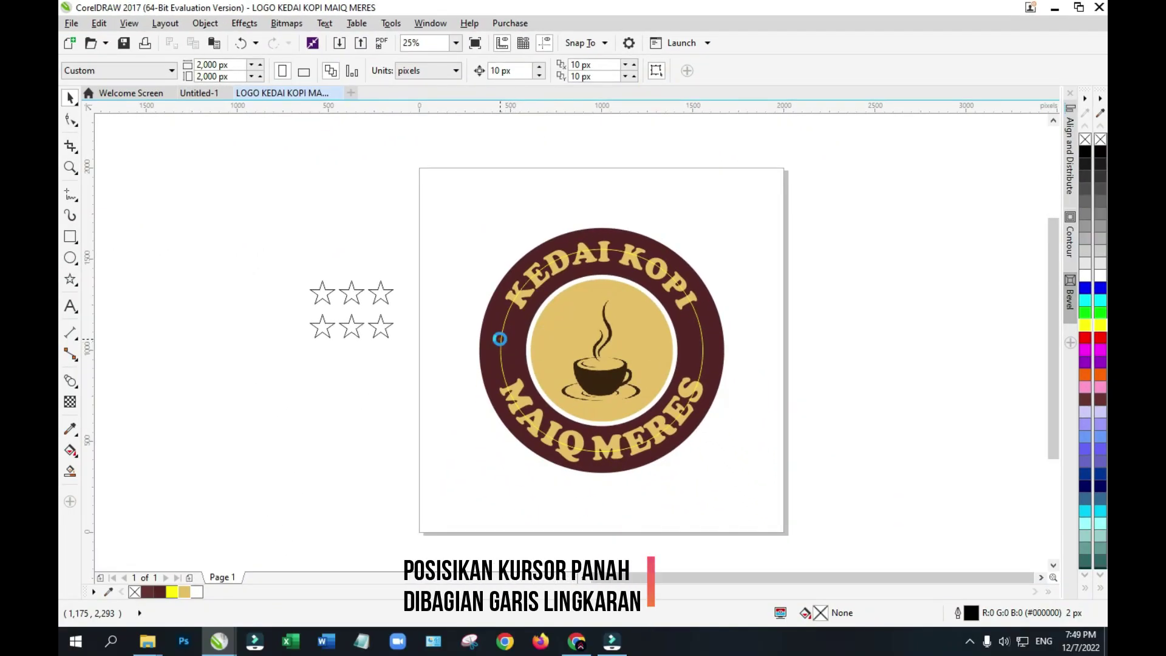
{"action": "left_click", "coordinate": [500, 339]}
{"action": "scroll", "coordinate": [502, 341], "scroll_direction": "up", "scroll_amount": 4}
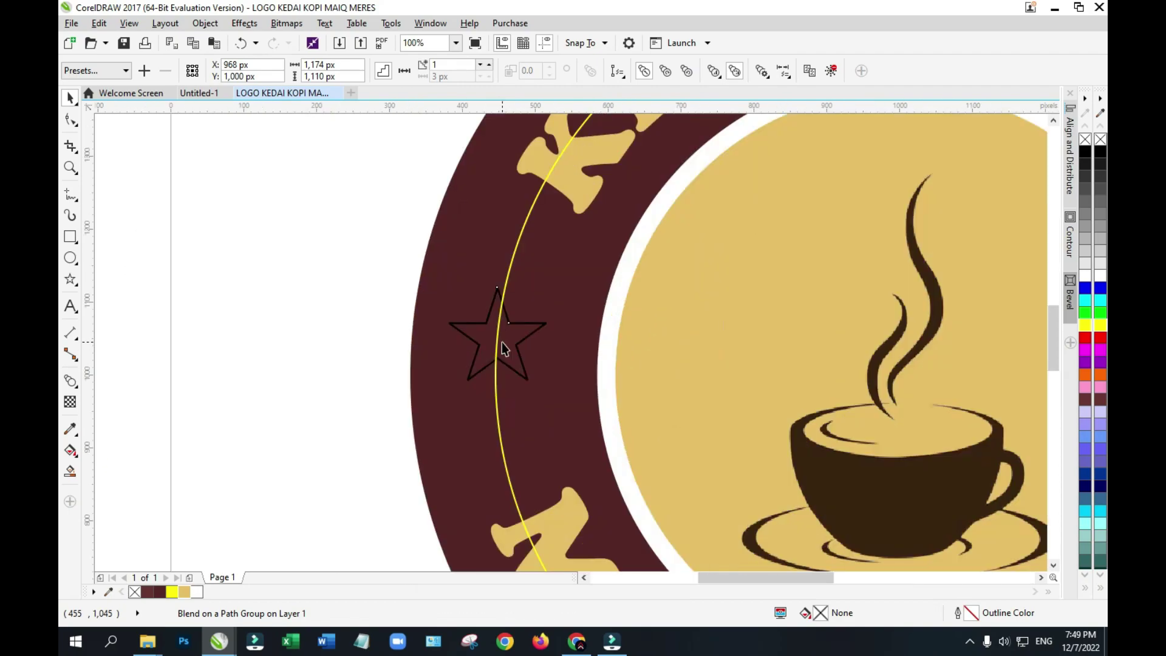
{"action": "scroll", "coordinate": [502, 344], "scroll_direction": "down", "scroll_amount": 2}
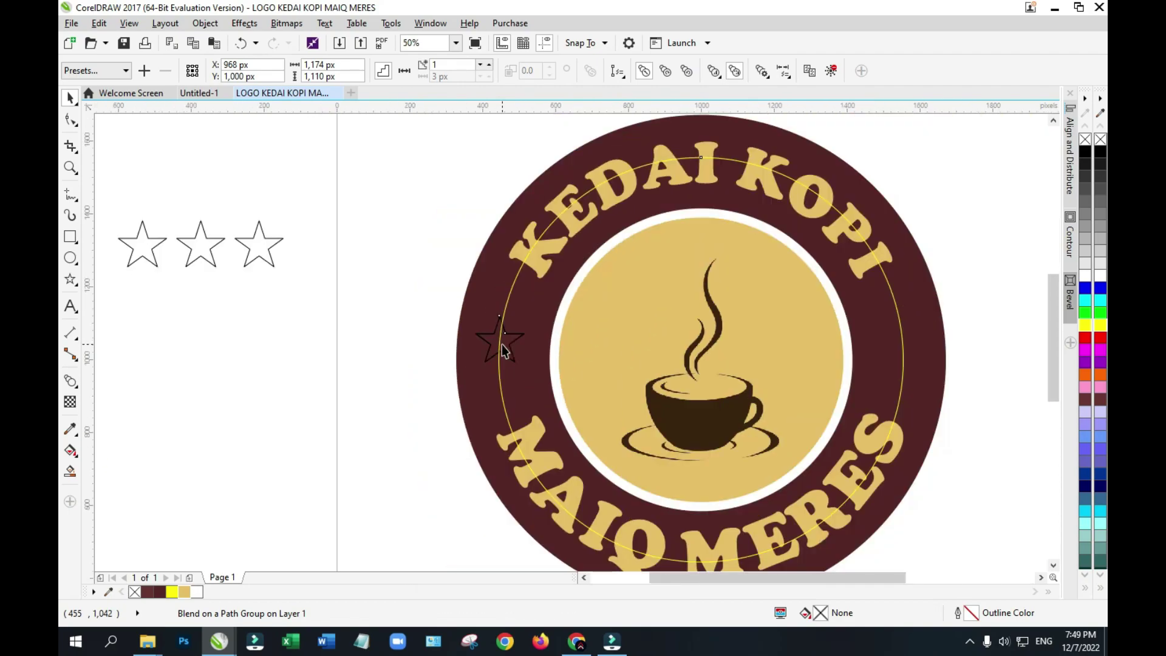
{"action": "right_click", "coordinate": [1086, 327]}
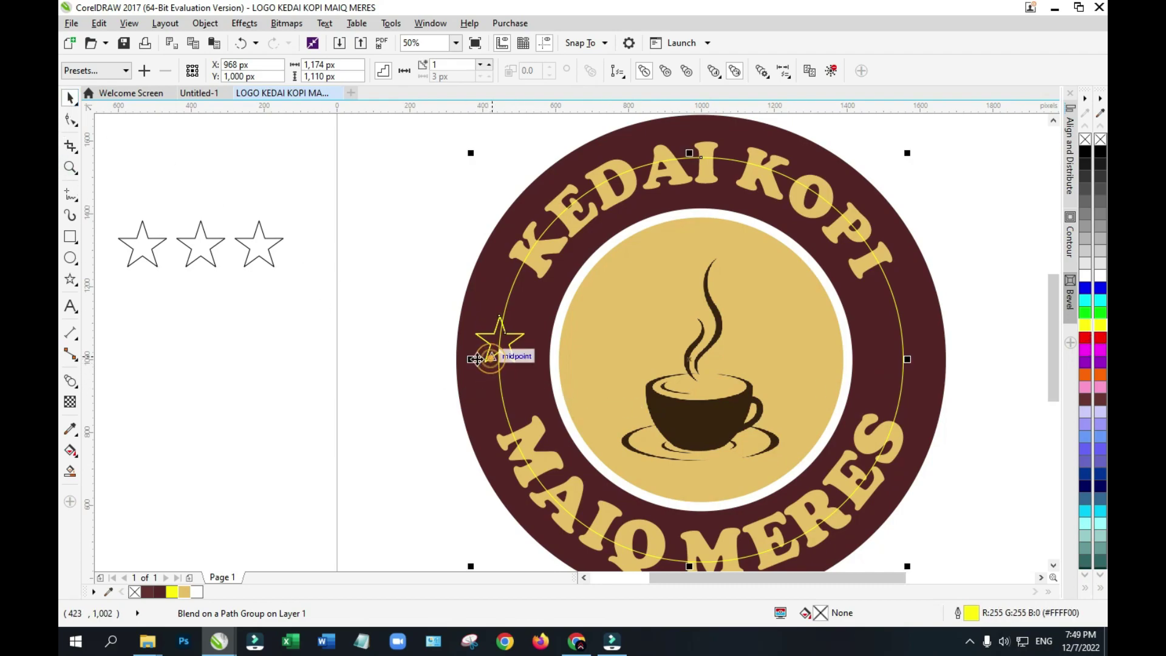
Step: Spread the three stars along the ring's left side between the two texts and shrink the lowest star to 50% from its centre
{"action": "left_click", "coordinate": [401, 352]}
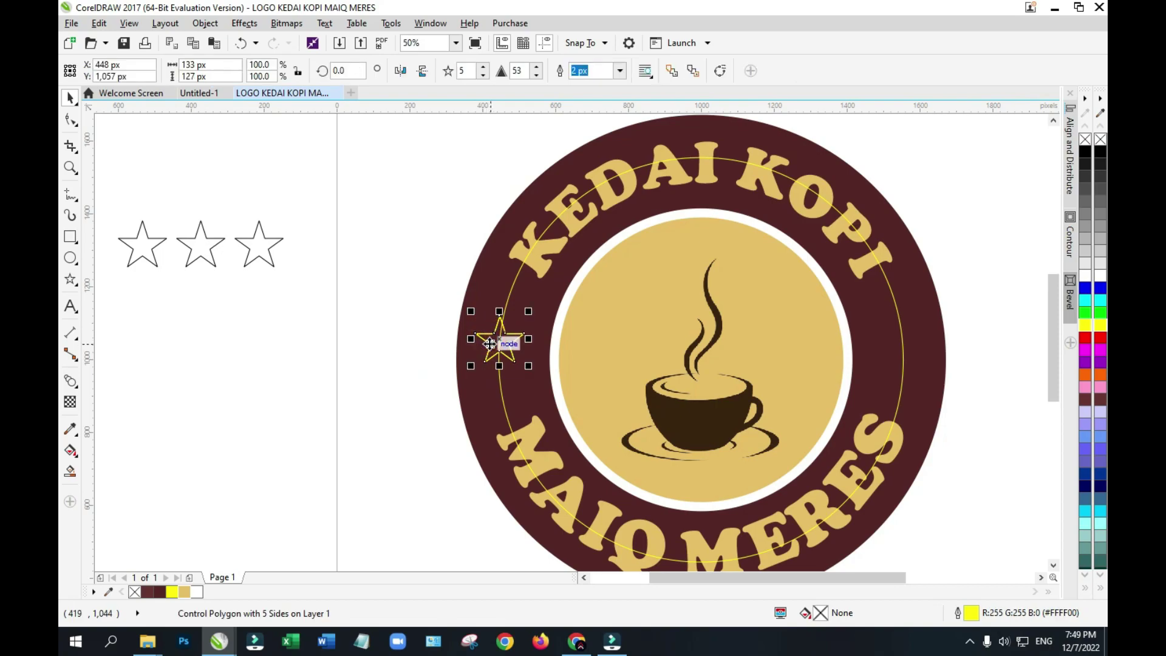
{"action": "left_click_drag", "start_coordinate": [489, 344], "coordinate": [493, 396]}
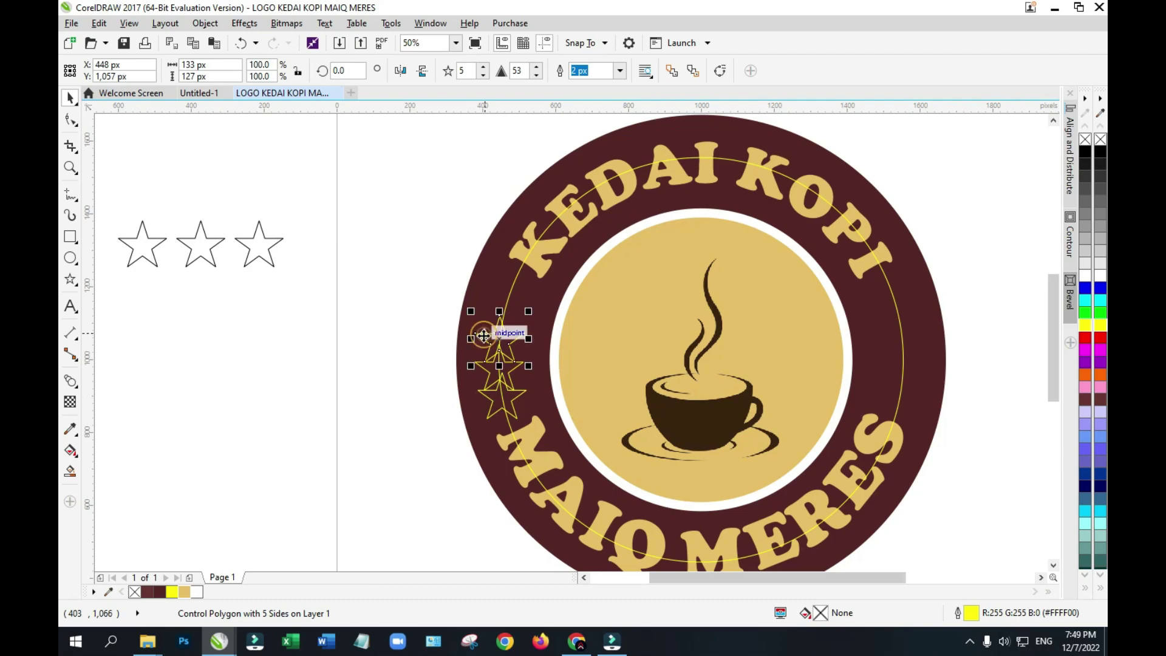
{"action": "left_click_drag", "start_coordinate": [485, 333], "coordinate": [490, 295]}
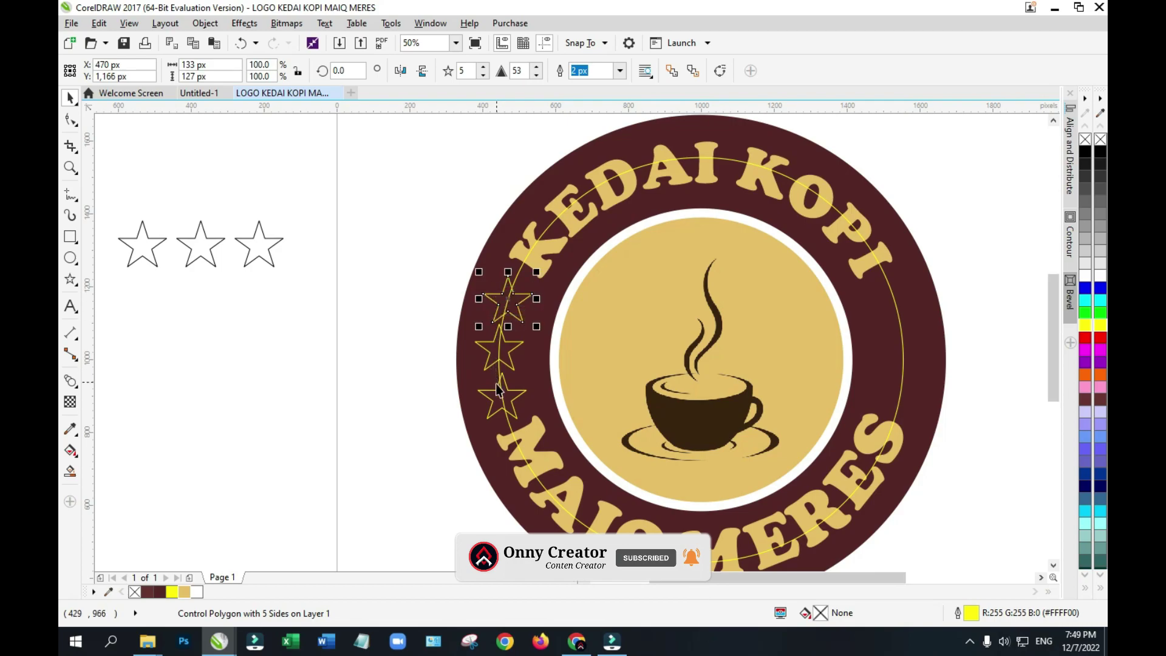
{"action": "left_click_drag", "start_coordinate": [497, 398], "coordinate": [497, 402]}
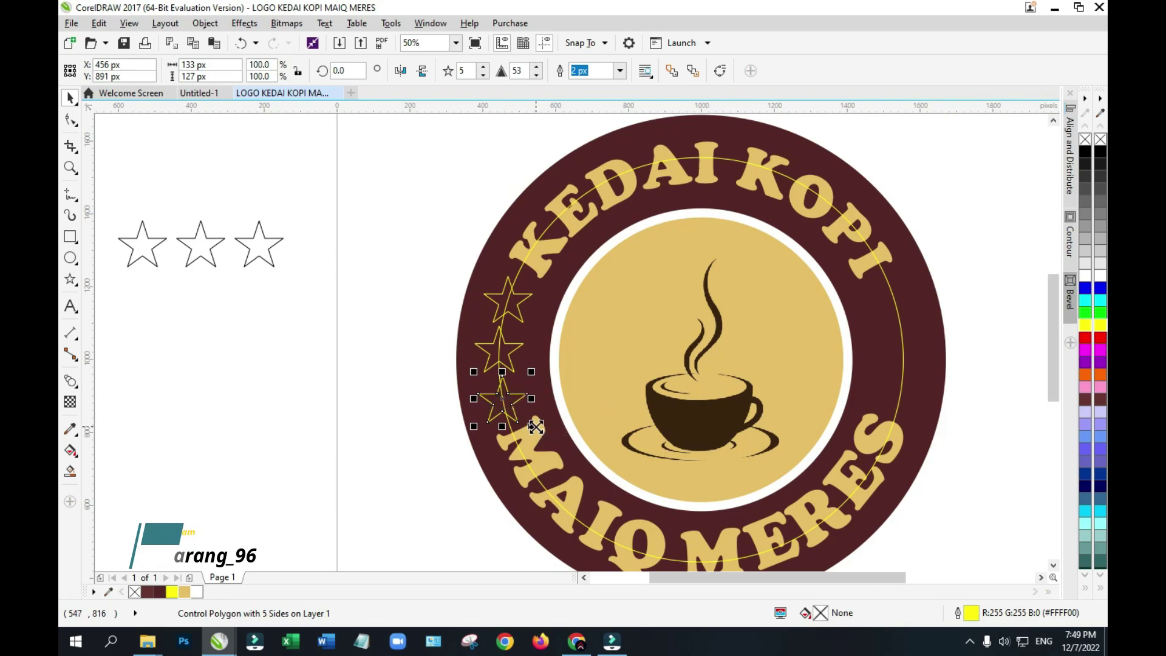
{"action": "left_click_drag", "start_coordinate": [535, 427], "coordinate": [527, 411]}
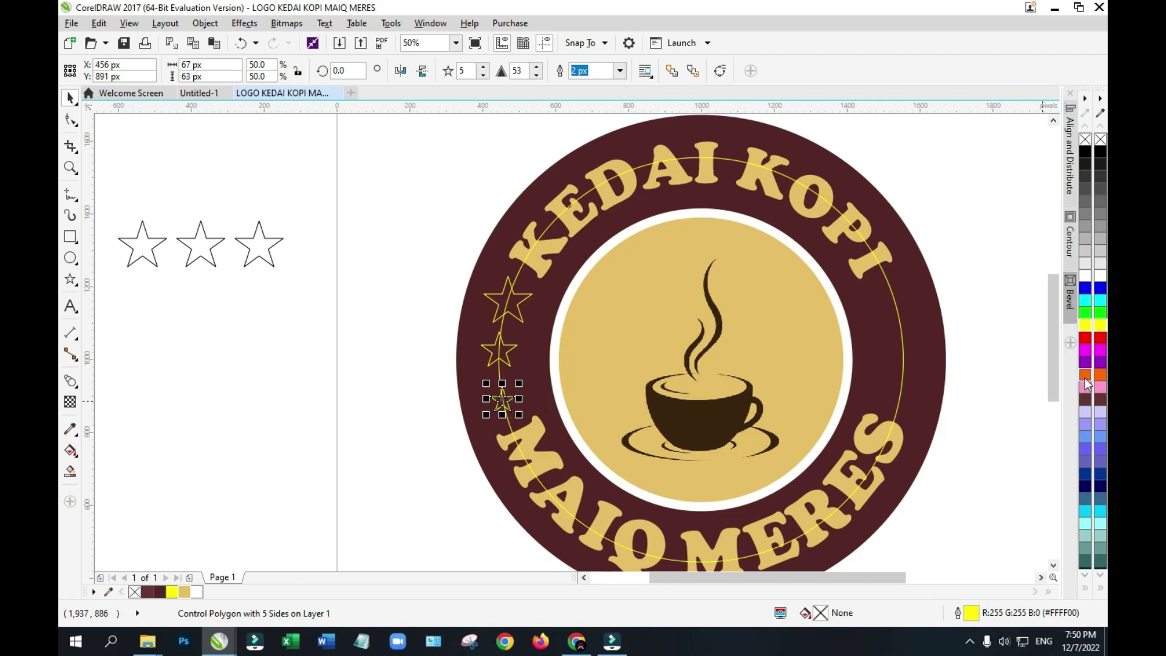
{"action": "left_click", "coordinate": [387, 417]}
Step: Fill the lowest and the topmost star on the ring's left side with white #FFFFFF and remove their outlines
{"action": "left_click", "coordinate": [498, 401]}
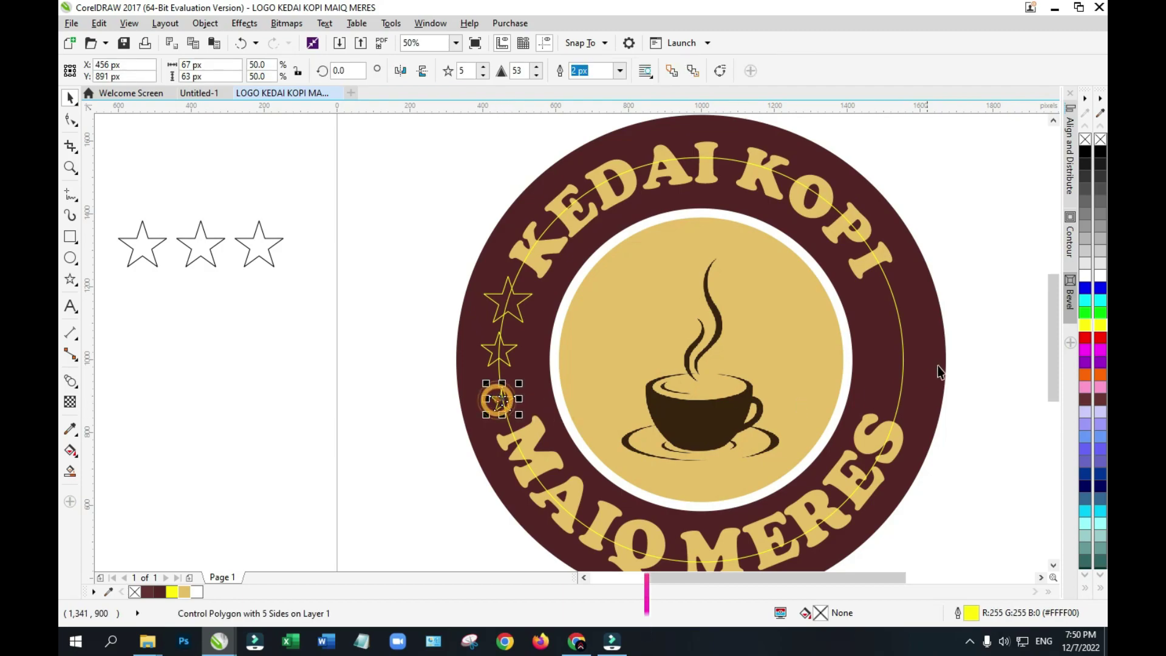
{"action": "left_click", "coordinate": [1086, 277]}
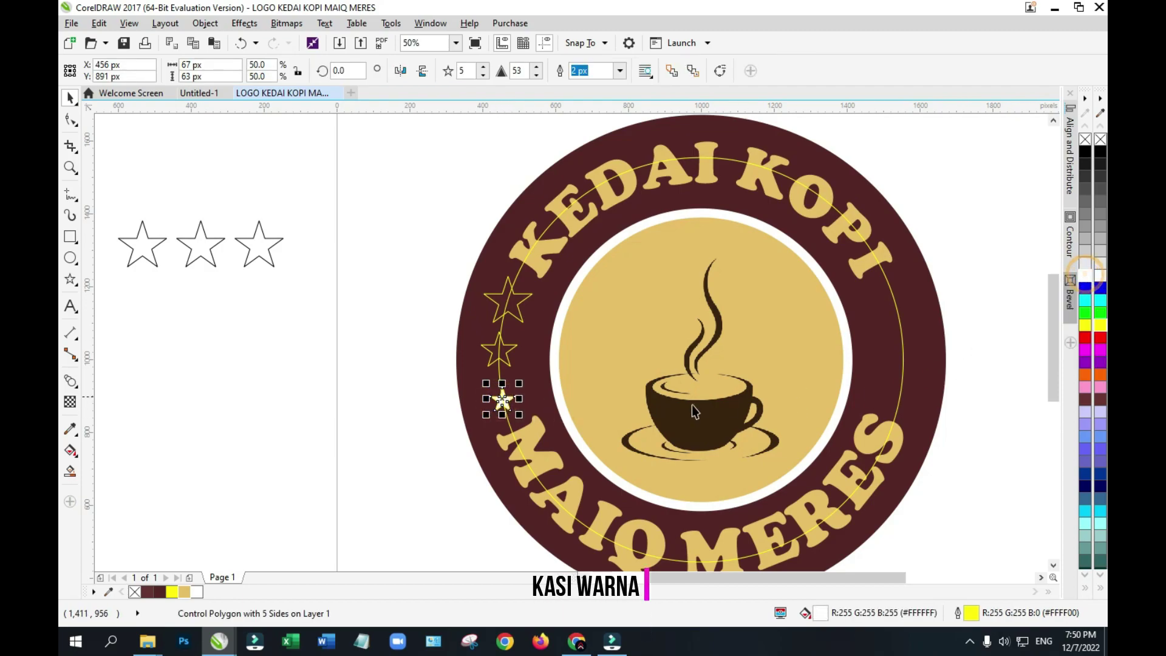
{"action": "right_click", "coordinate": [1086, 141]}
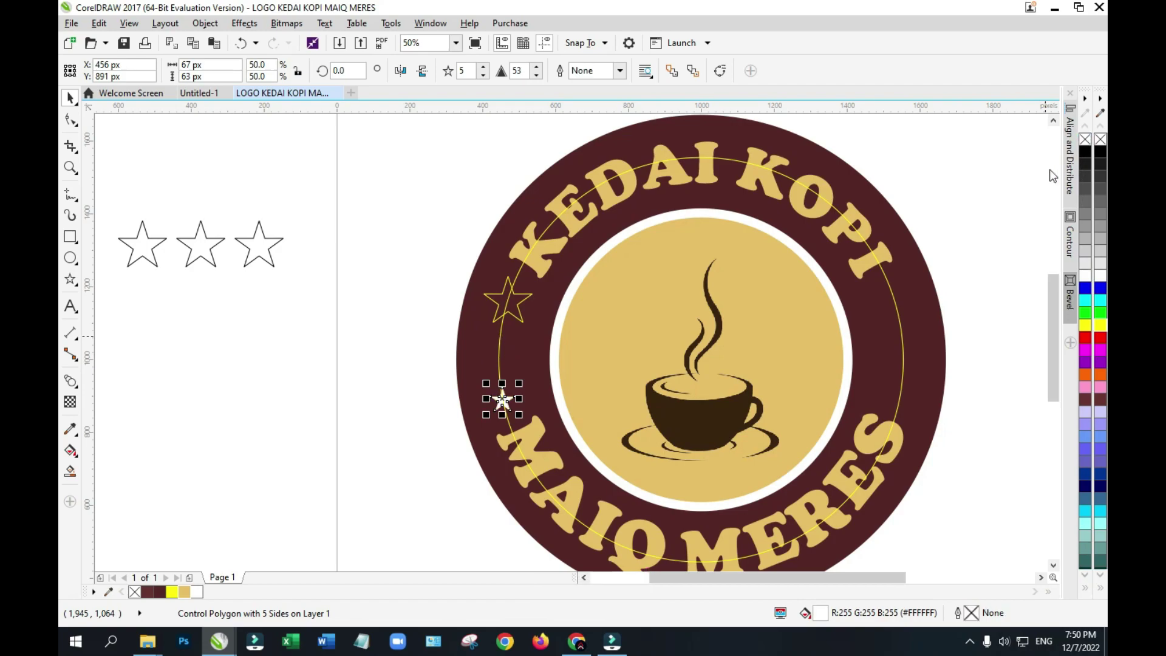
{"action": "left_click", "coordinate": [505, 297]}
{"action": "left_click", "coordinate": [1085, 277]}
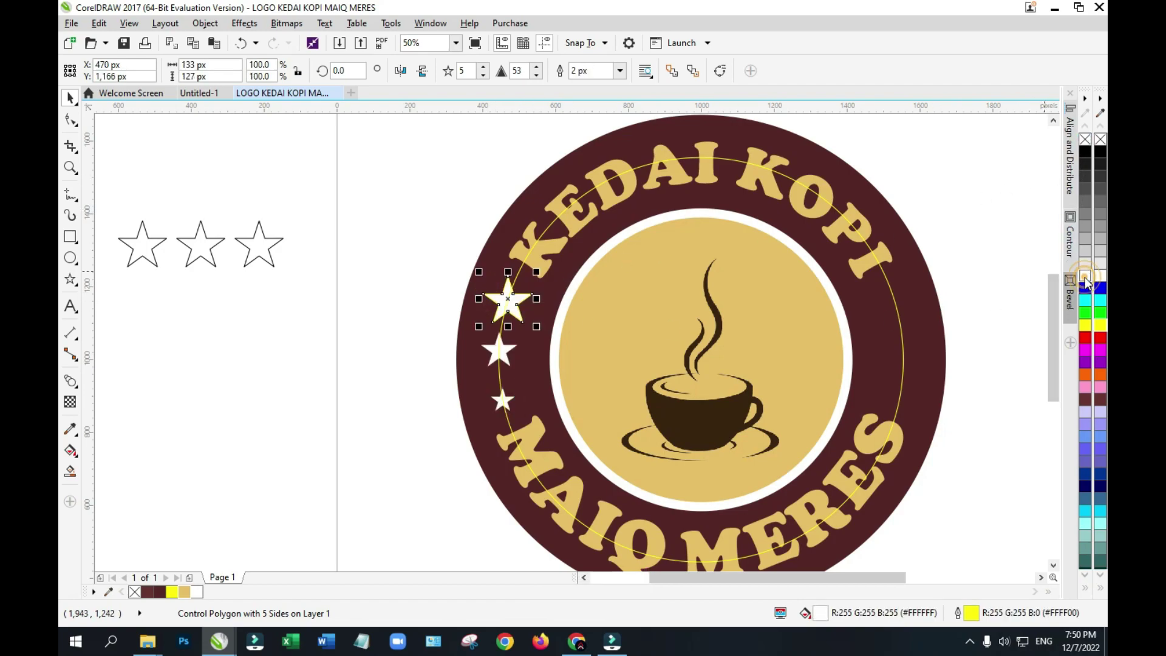
{"action": "right_click", "coordinate": [1086, 139]}
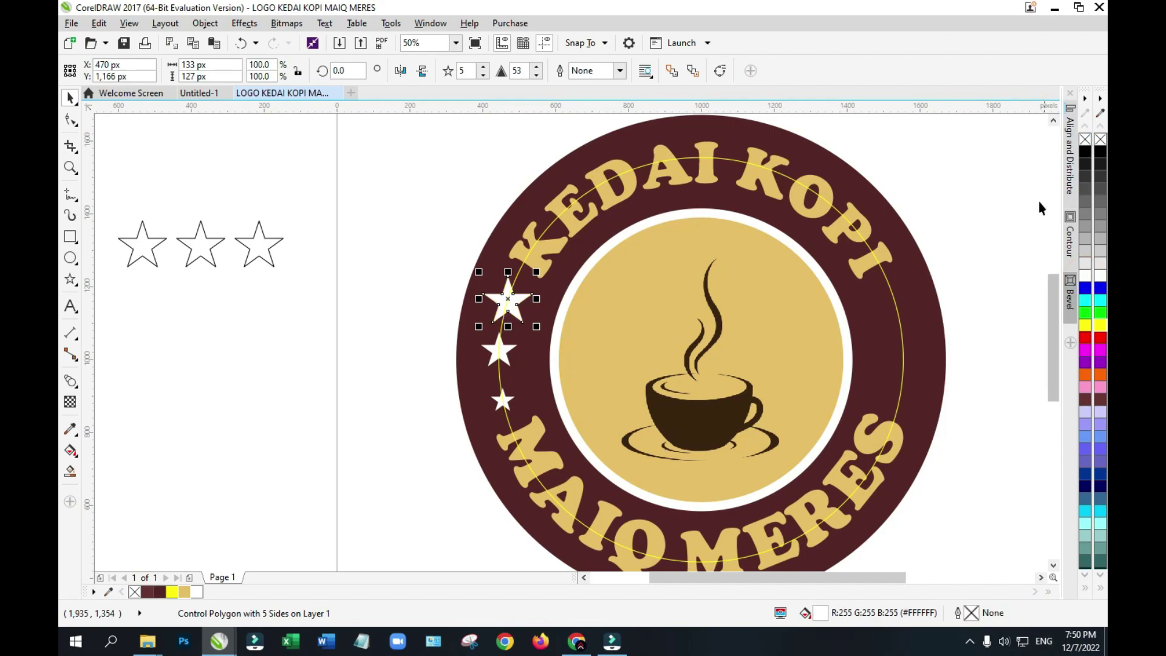
{"action": "left_click", "coordinate": [352, 362]}
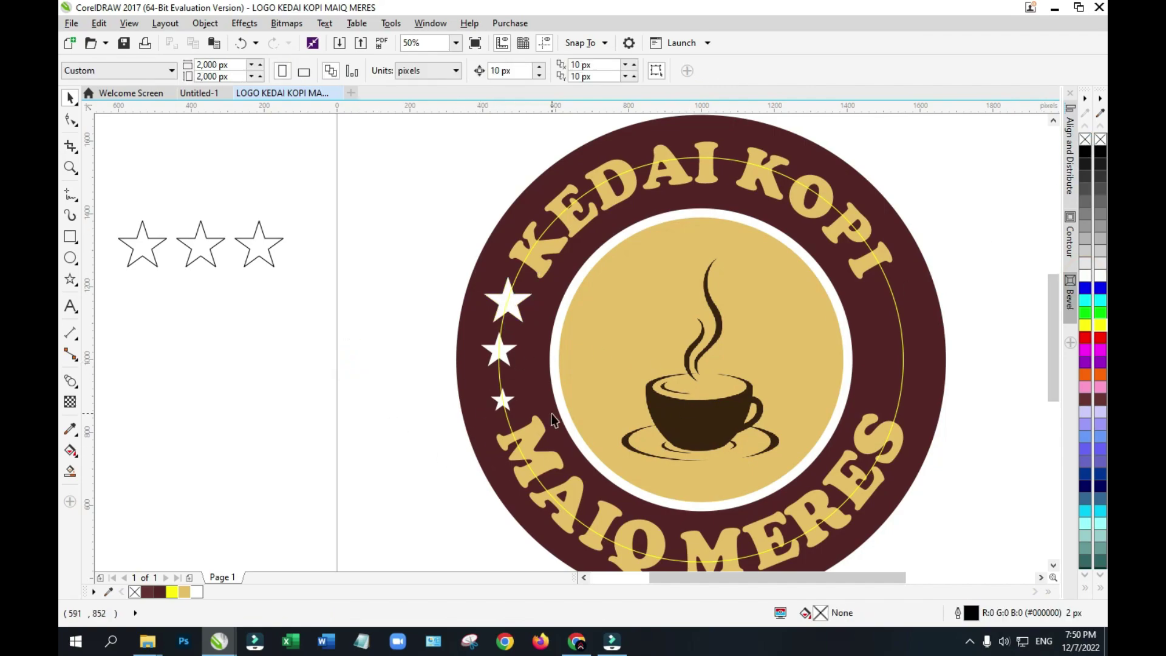
Step: Move the remaining row of three blended stars to the blank area just right of the logo
{"action": "left_click", "coordinate": [203, 250]}
{"action": "left_click_drag", "start_coordinate": [203, 250], "coordinate": [990, 240]}
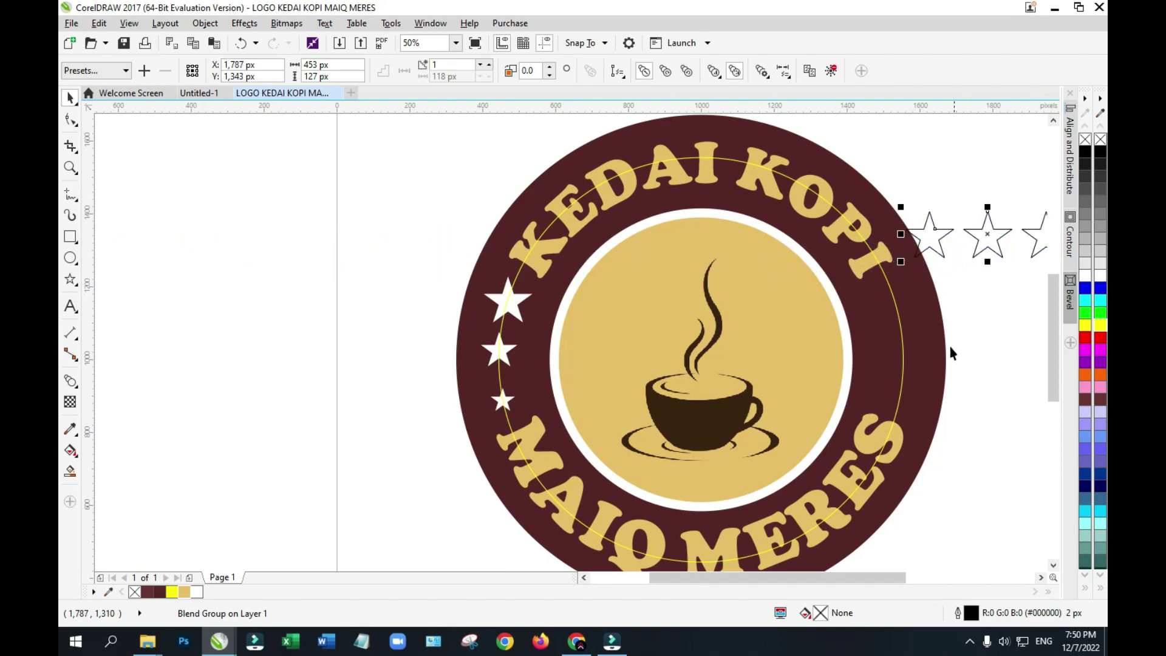
{"action": "scroll", "coordinate": [861, 405], "scroll_direction": "down", "scroll_amount": 1}
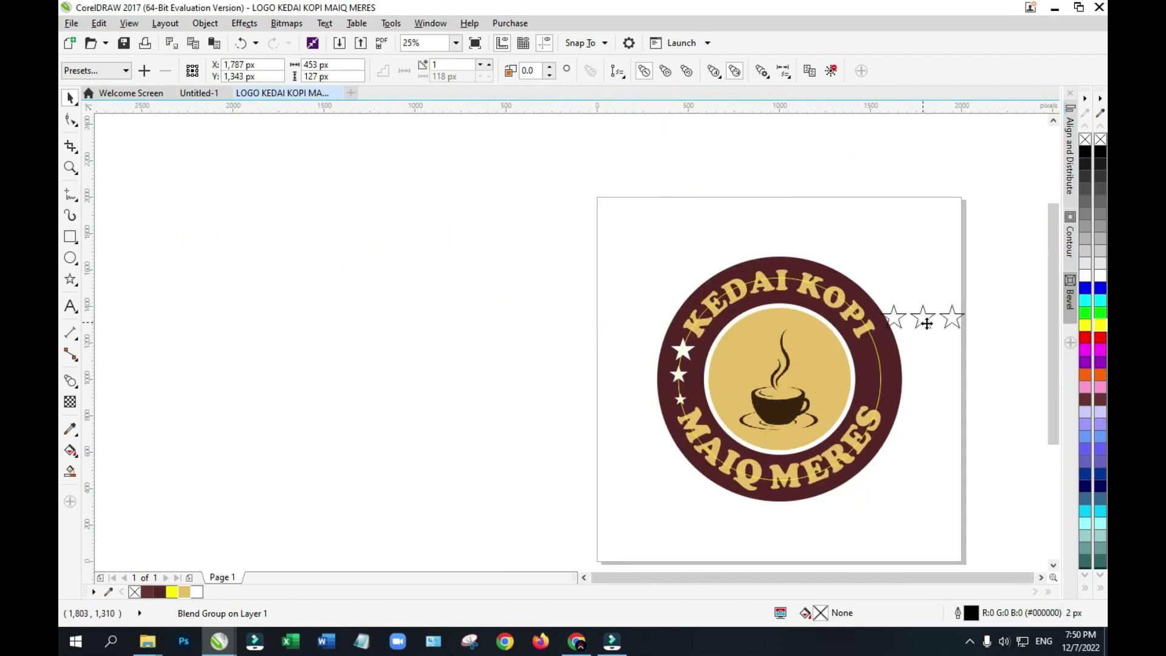
{"action": "left_click_drag", "start_coordinate": [926, 320], "coordinate": [973, 352]}
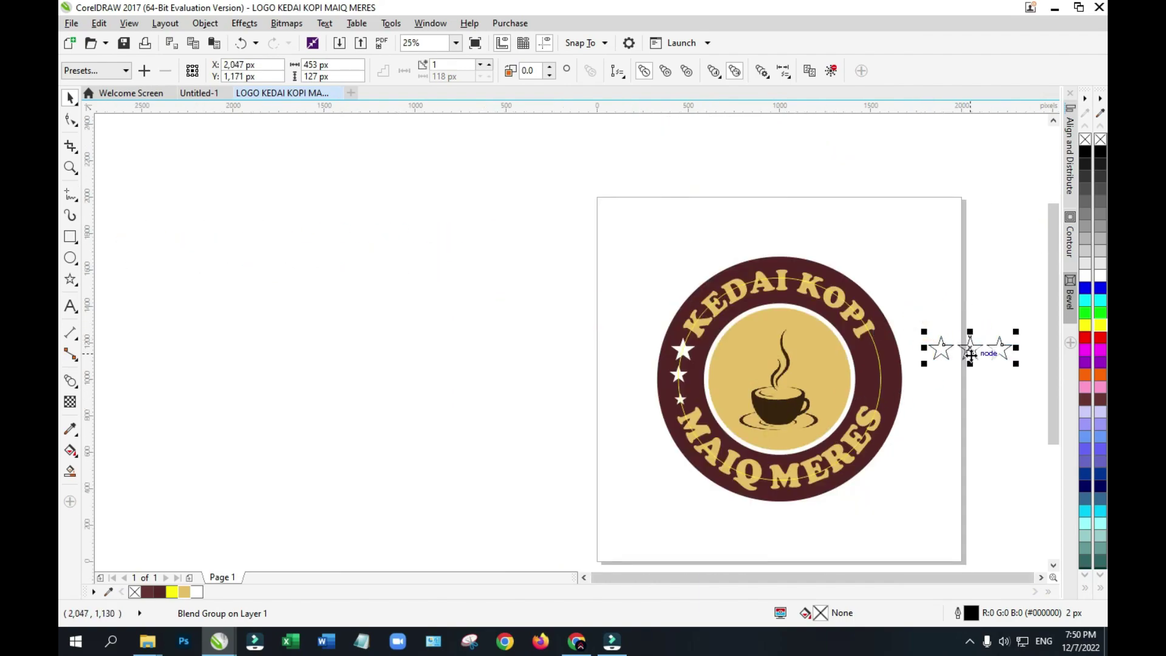
Step: Fit the second star blend to the yellow circle on the ring's right side and outline its stars in yellow #FFFF00
{"action": "left_click", "coordinate": [621, 75]}
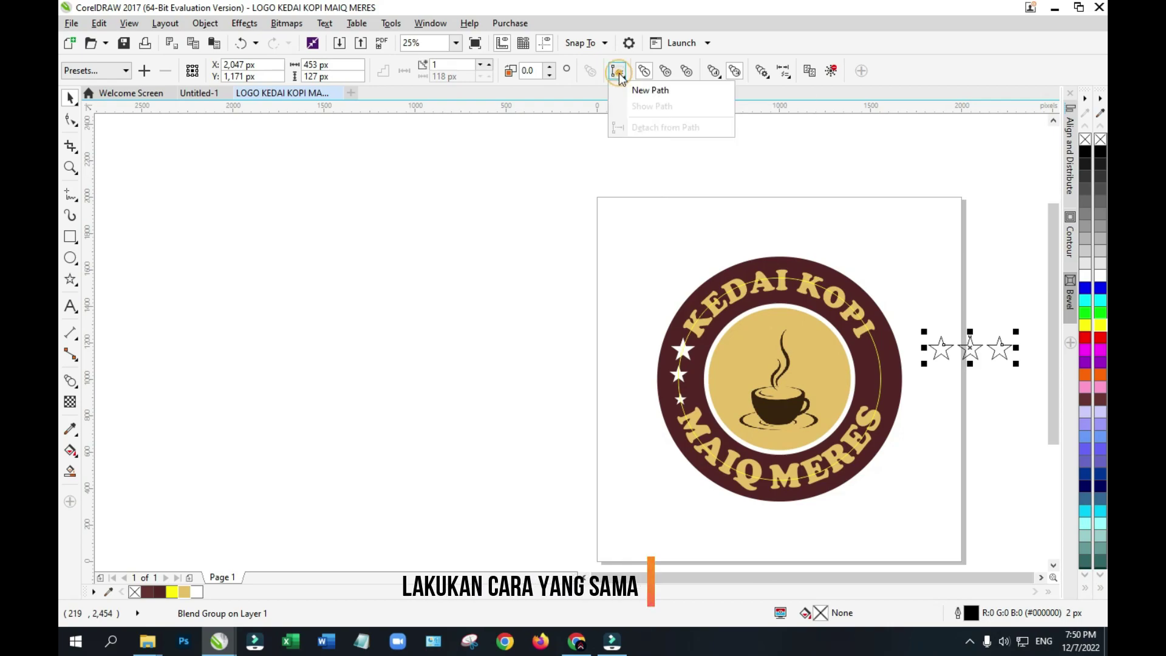
{"action": "left_click", "coordinate": [651, 91]}
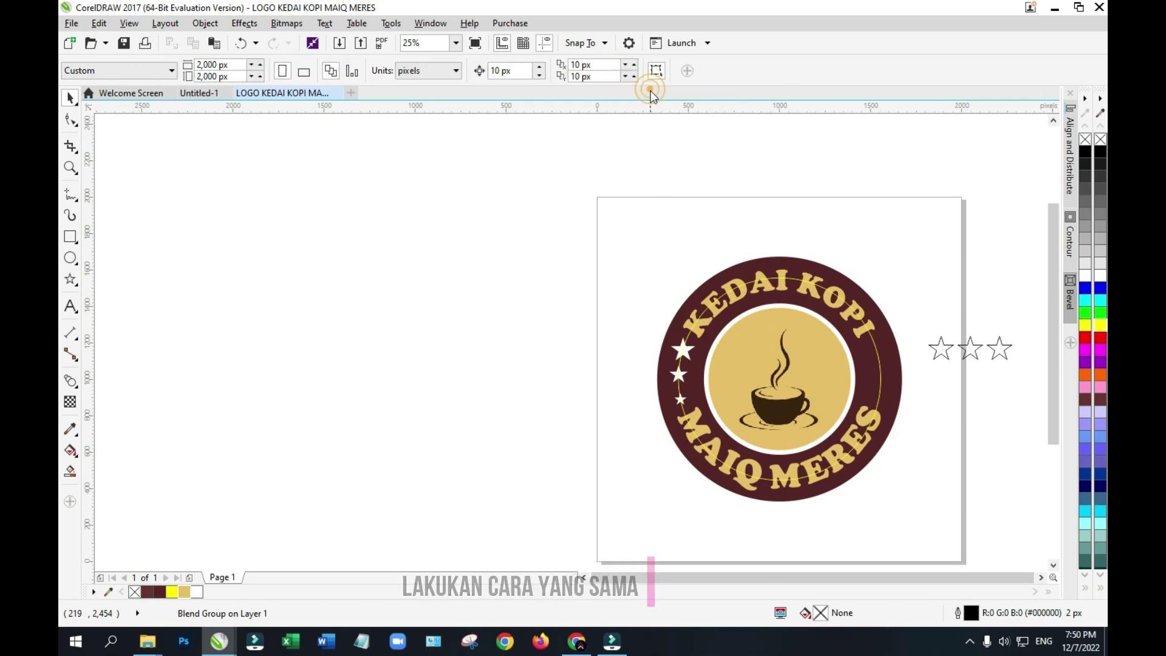
{"action": "left_click", "coordinate": [882, 357]}
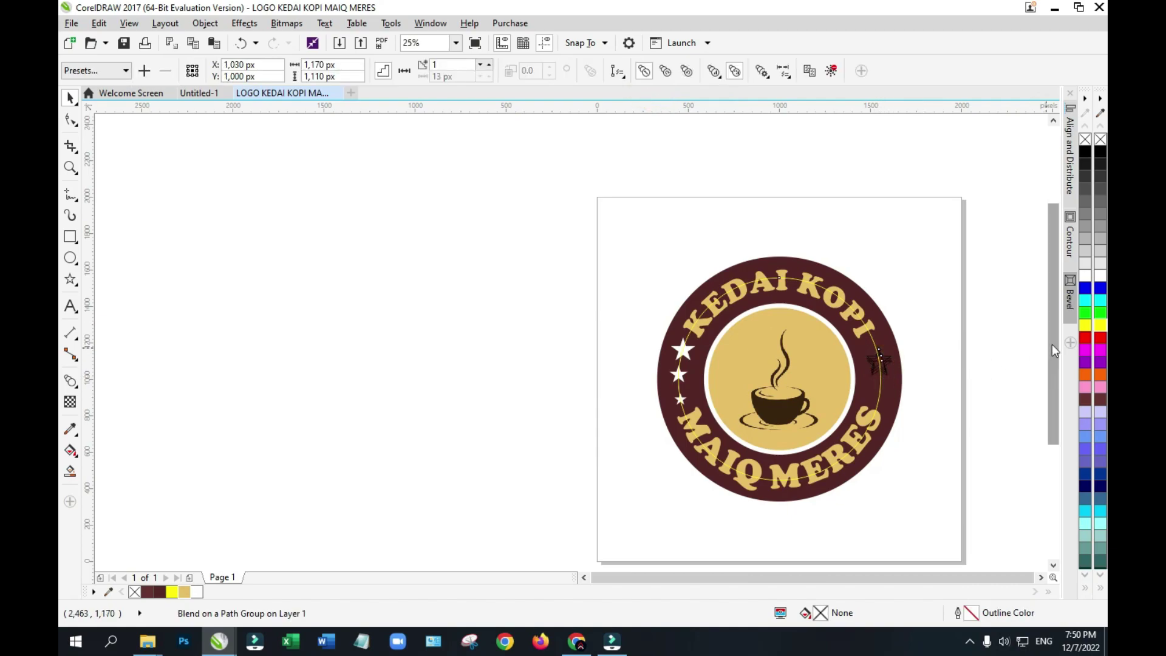
{"action": "right_click", "coordinate": [1085, 325]}
{"action": "scroll", "coordinate": [887, 384], "scroll_direction": "up", "scroll_amount": 2}
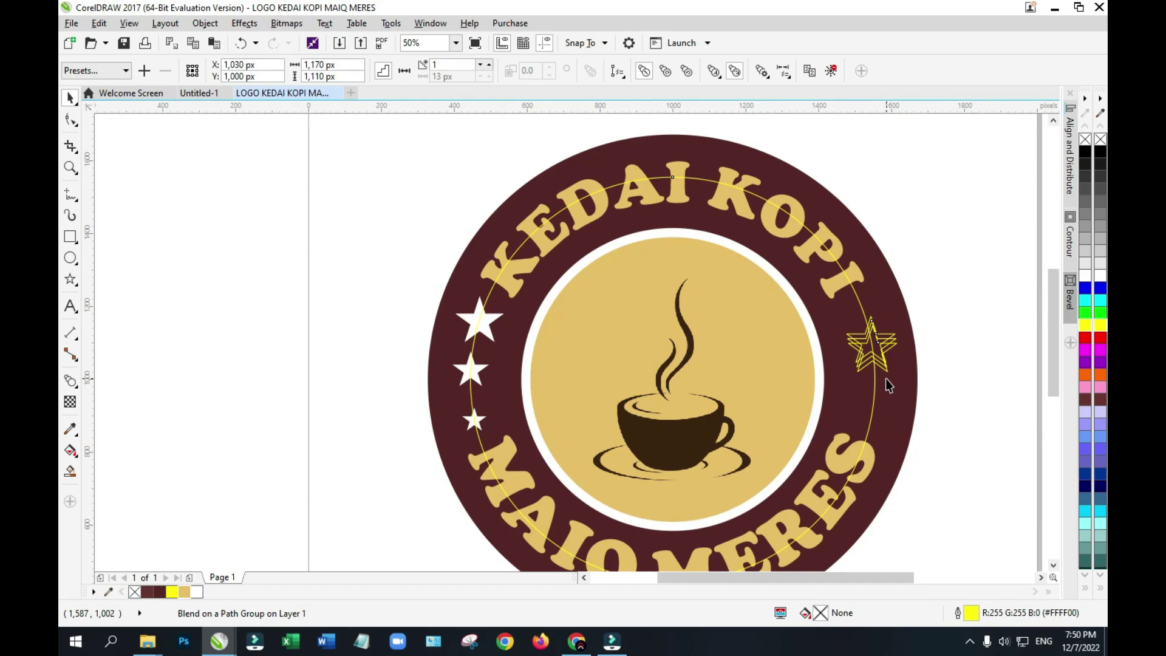
Step: Spread the three stars along the ring's right side between the two texts and shrink the lowest star to about 46% from its centre
{"action": "left_click", "coordinate": [935, 368]}
{"action": "left_click", "coordinate": [893, 369]}
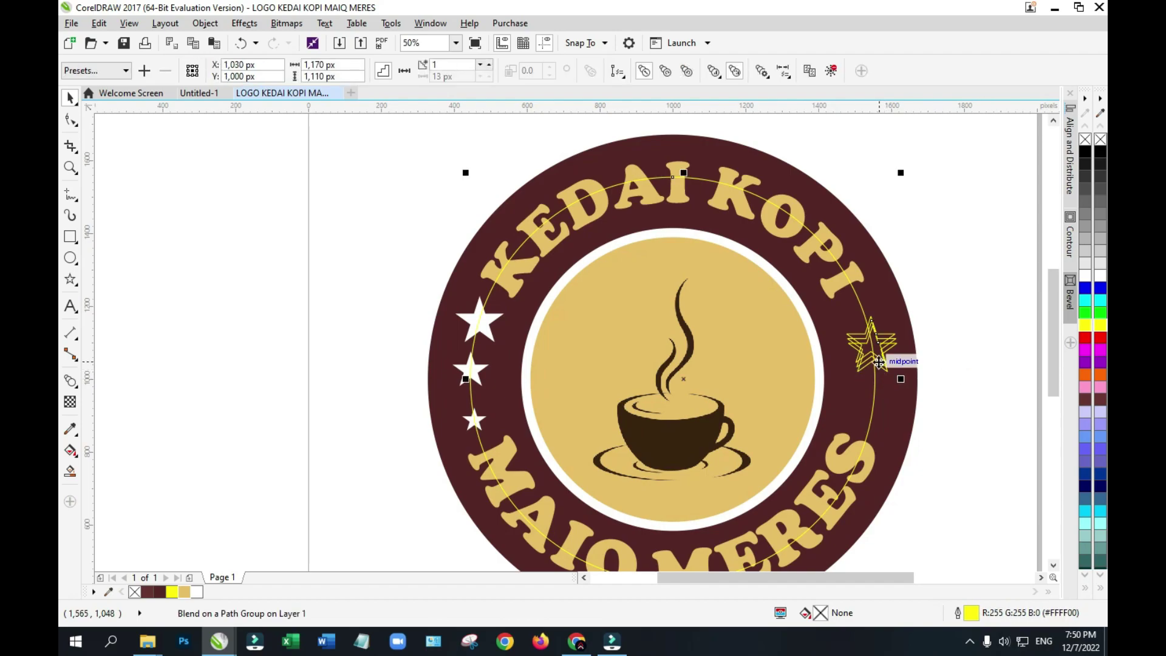
{"action": "left_click", "coordinate": [980, 370]}
{"action": "left_click", "coordinate": [890, 344]}
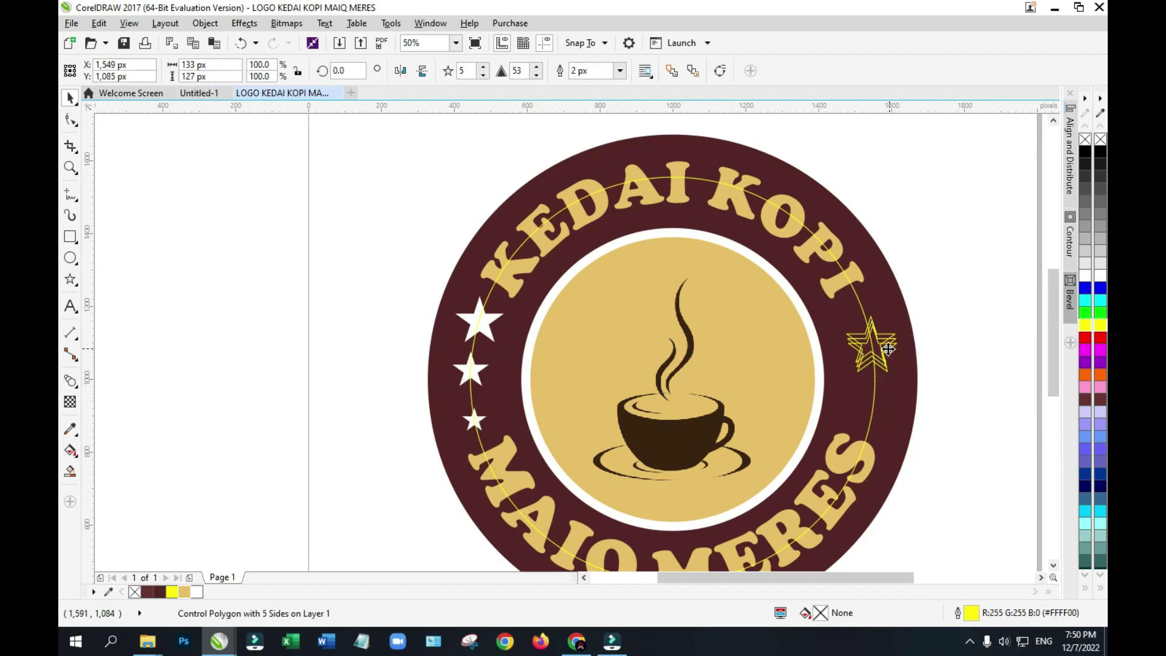
{"action": "left_click_drag", "start_coordinate": [890, 344], "coordinate": [880, 307]}
{"action": "left_click", "coordinate": [885, 422]}
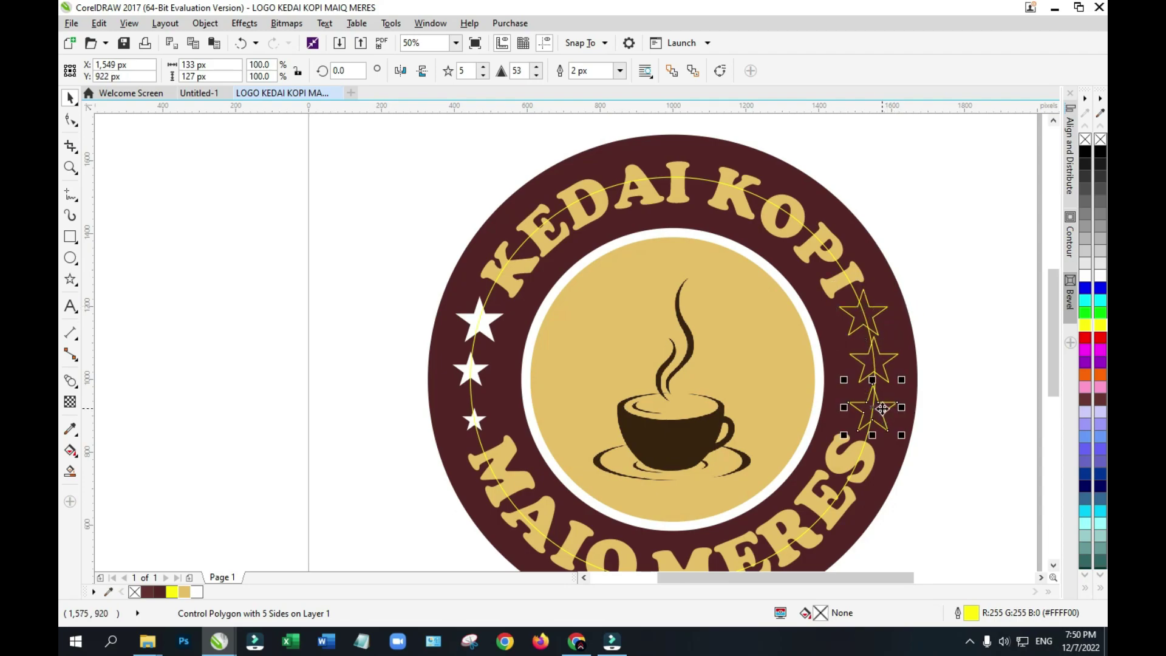
{"action": "mouse_move", "coordinate": [902, 435]}
{"action": "left_mouse_down"}
{"action": "mouse_move", "coordinate": [881, 403]}
{"action": "mouse_move", "coordinate": [895, 419]}
{"action": "left_mouse_up"}
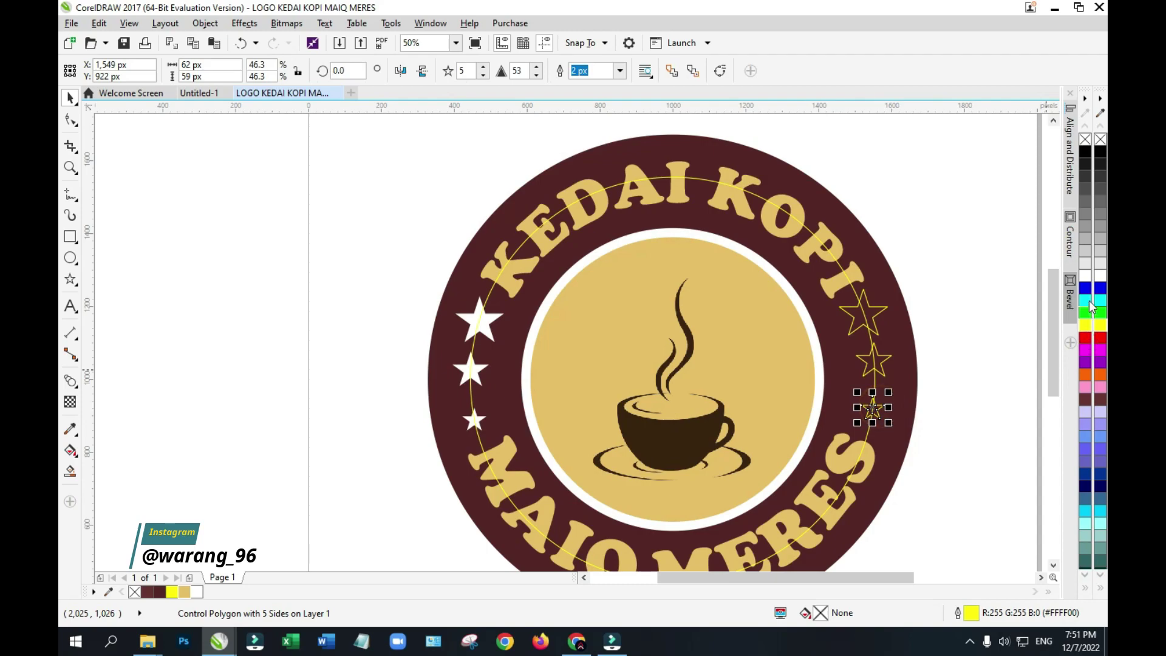
Step: Fill the lowest and the topmost star on the ring's right side with white and remove their outlines
{"action": "left_click", "coordinate": [1083, 276]}
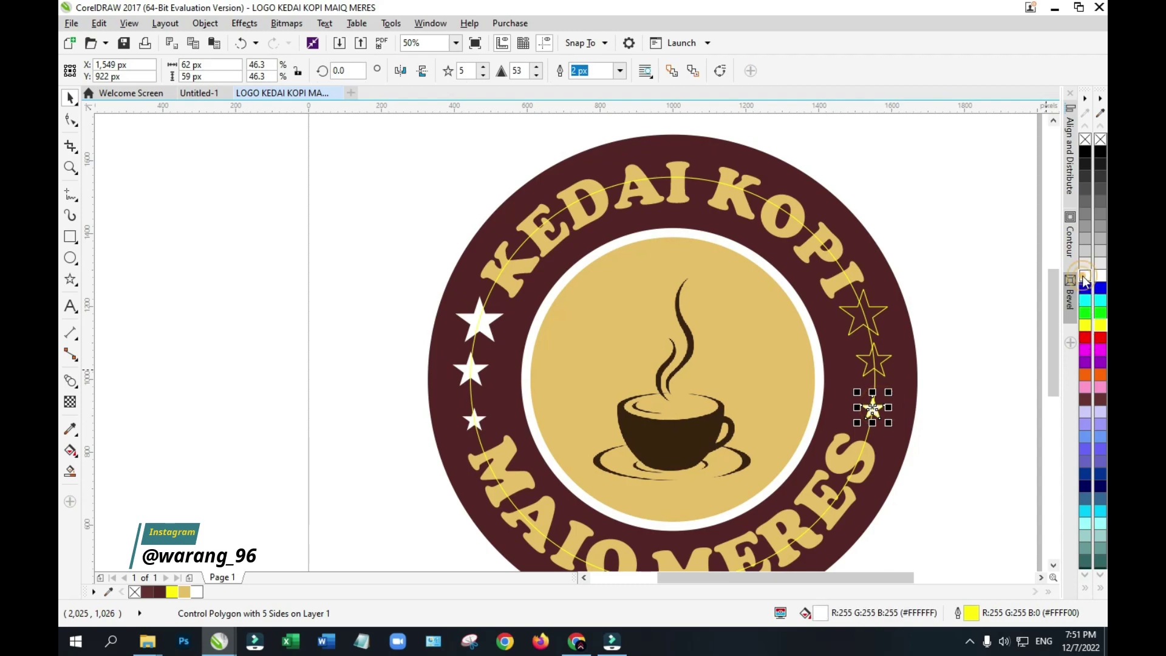
{"action": "right_click", "coordinate": [1086, 140]}
{"action": "left_click", "coordinate": [876, 311]}
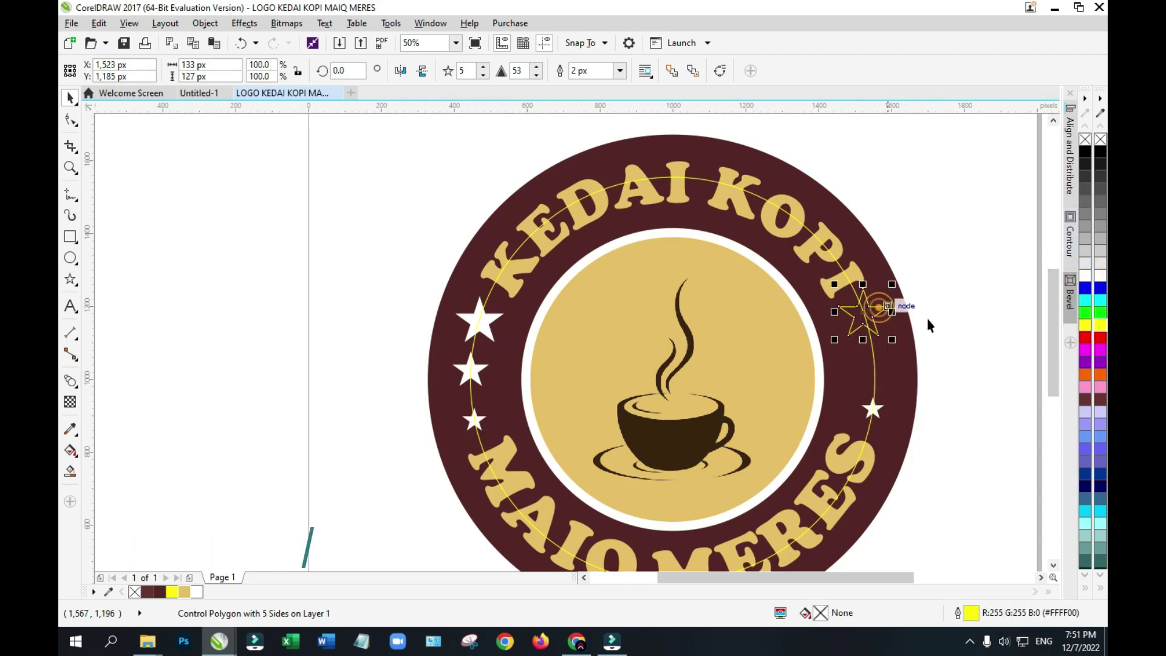
{"action": "left_click", "coordinate": [1082, 276]}
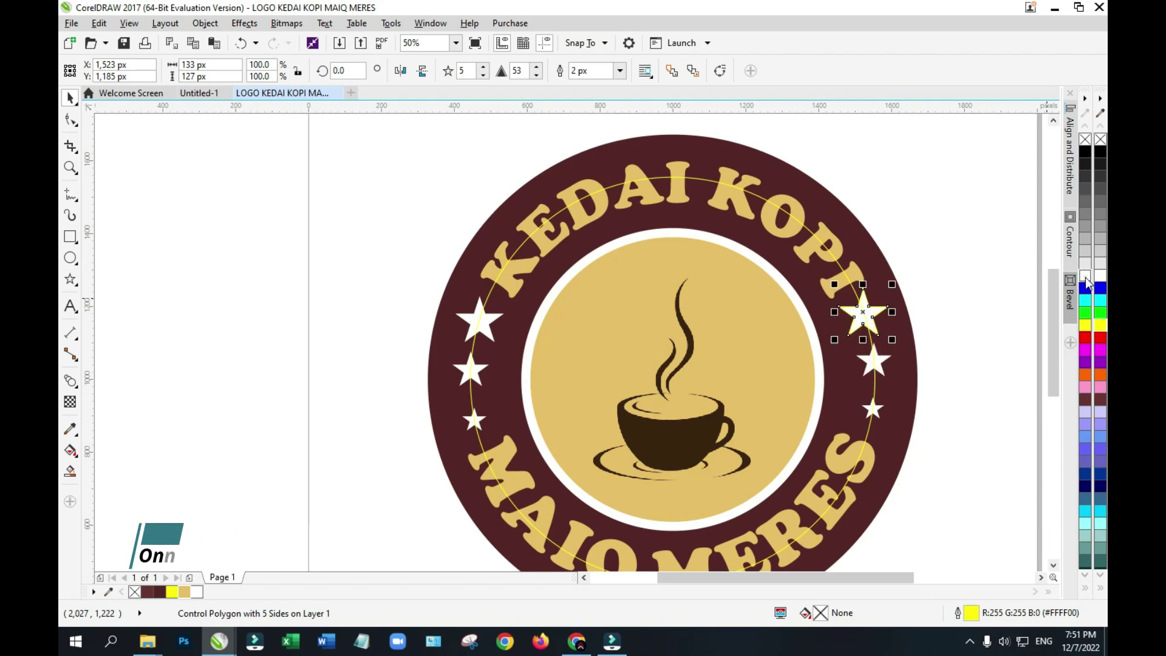
{"action": "right_click", "coordinate": [1087, 140]}
{"action": "left_click", "coordinate": [992, 301]}
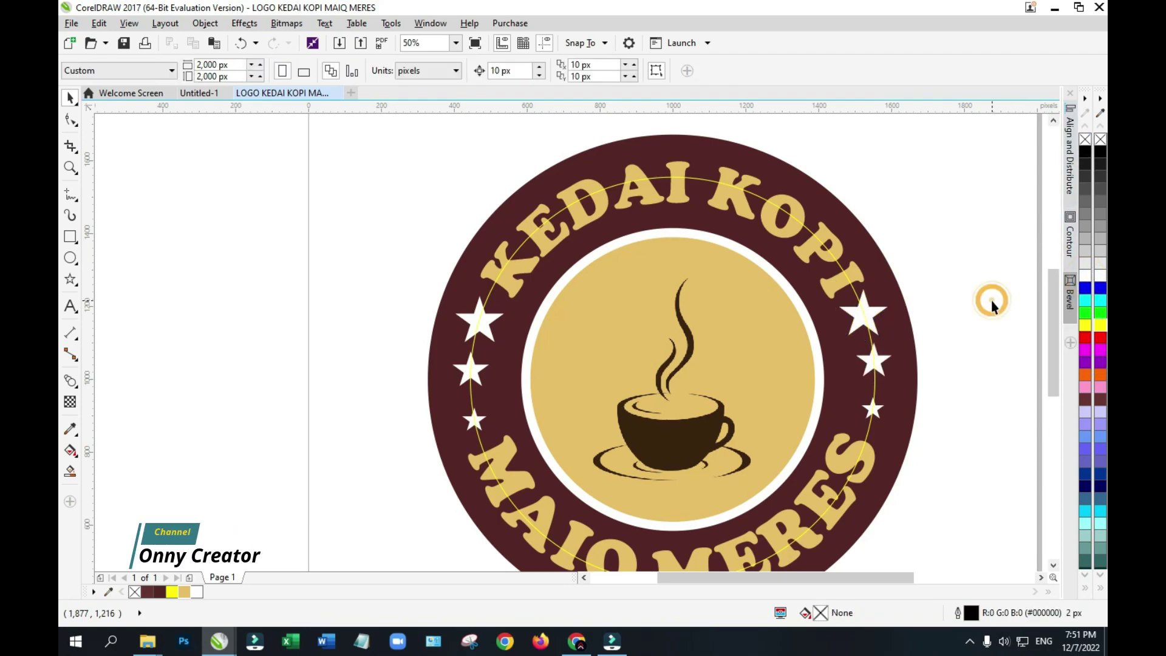
{"action": "scroll", "coordinate": [929, 351], "scroll_direction": "down", "scroll_amount": 5}
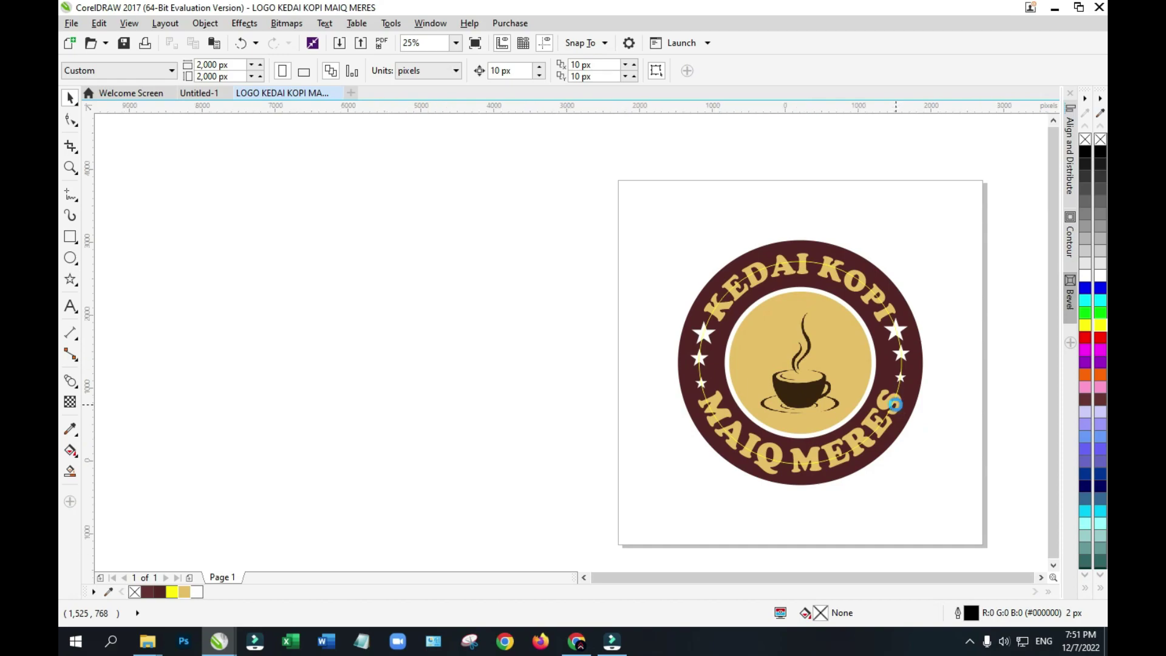
{"action": "scroll", "coordinate": [836, 432], "scroll_direction": "up", "scroll_amount": 3}
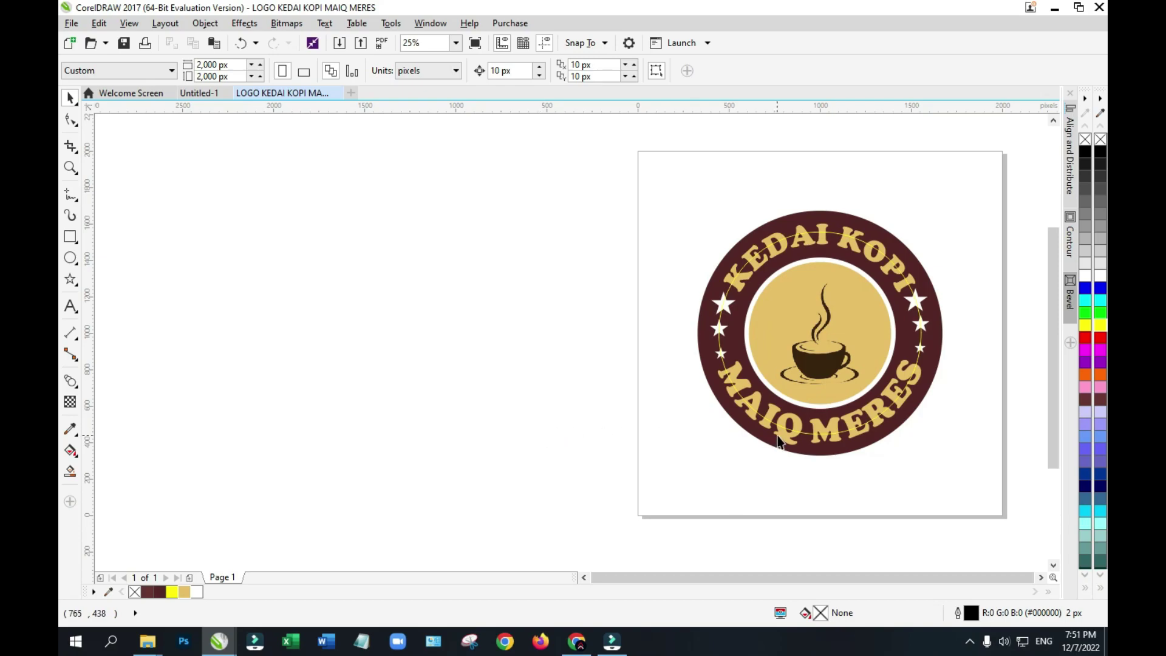
{"action": "scroll", "coordinate": [856, 434], "scroll_direction": "up", "scroll_amount": 2}
{"action": "scroll", "coordinate": [856, 434], "scroll_direction": "down", "scroll_amount": 1}
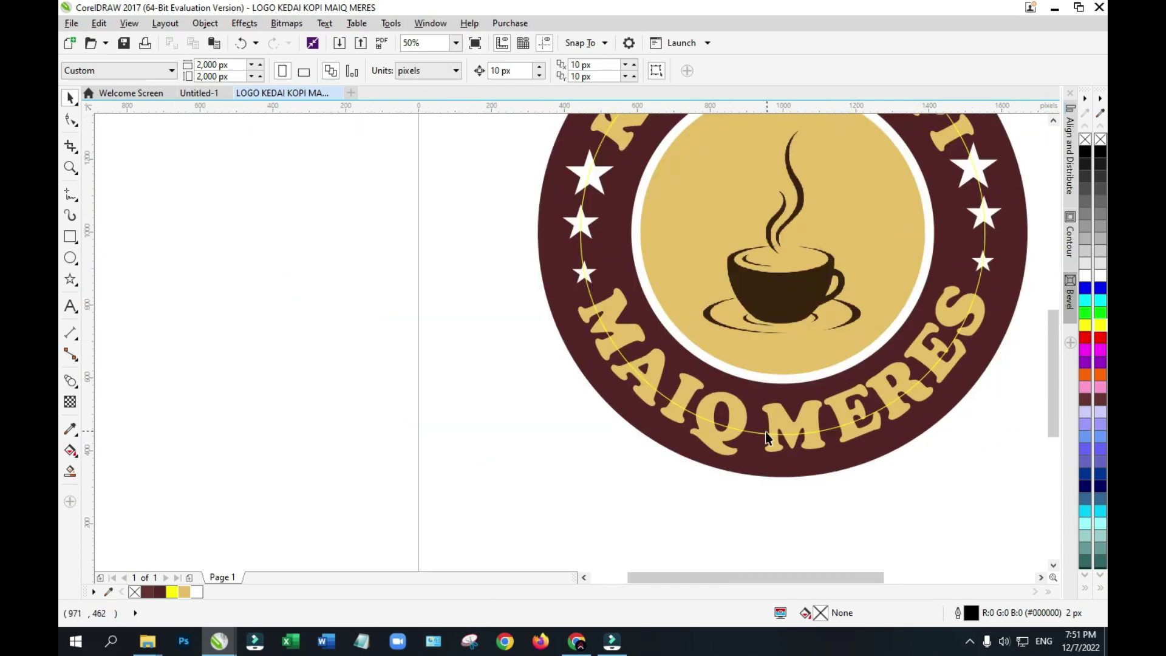
Step: Remove the outline of the yellow guide circle that runs through the ring's lettering and stars
{"action": "scroll", "coordinate": [755, 431], "scroll_direction": "up", "scroll_amount": 1}
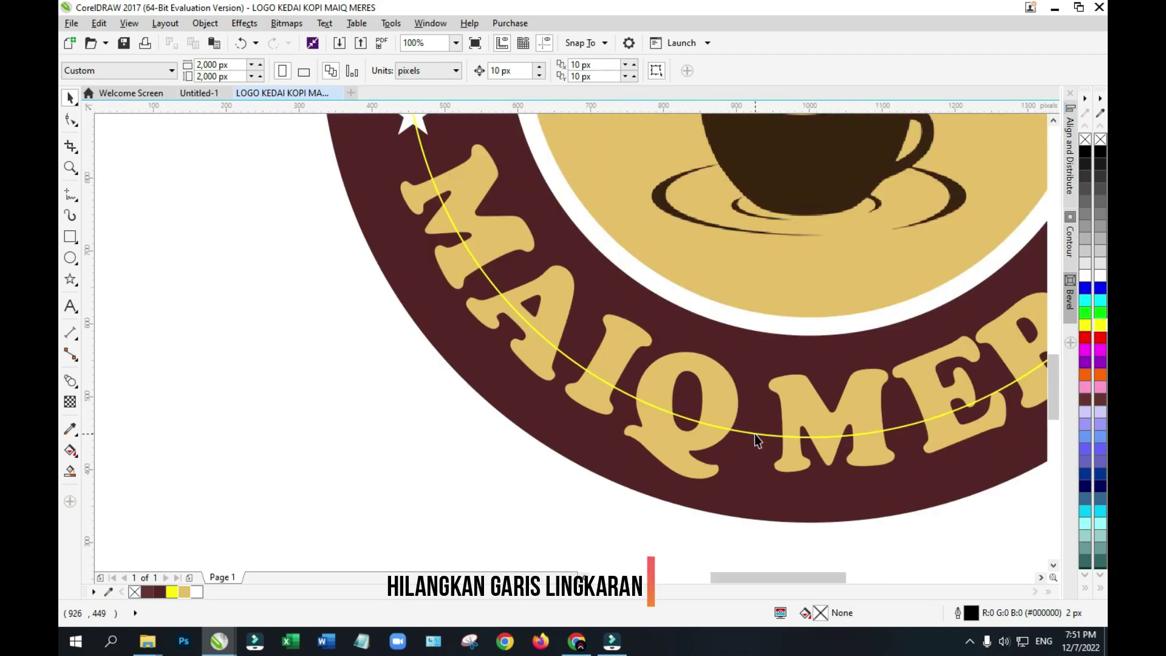
{"action": "left_click", "coordinate": [762, 437]}
{"action": "scroll", "coordinate": [763, 437], "scroll_direction": "down", "scroll_amount": 2}
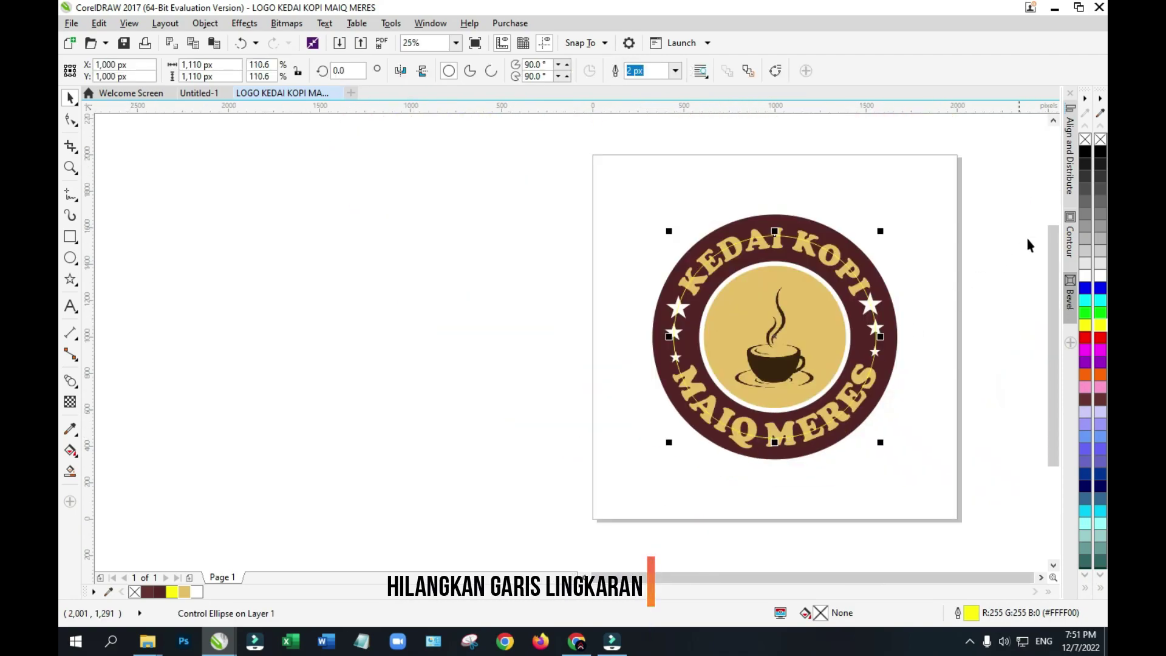
{"action": "right_click", "coordinate": [1085, 140]}
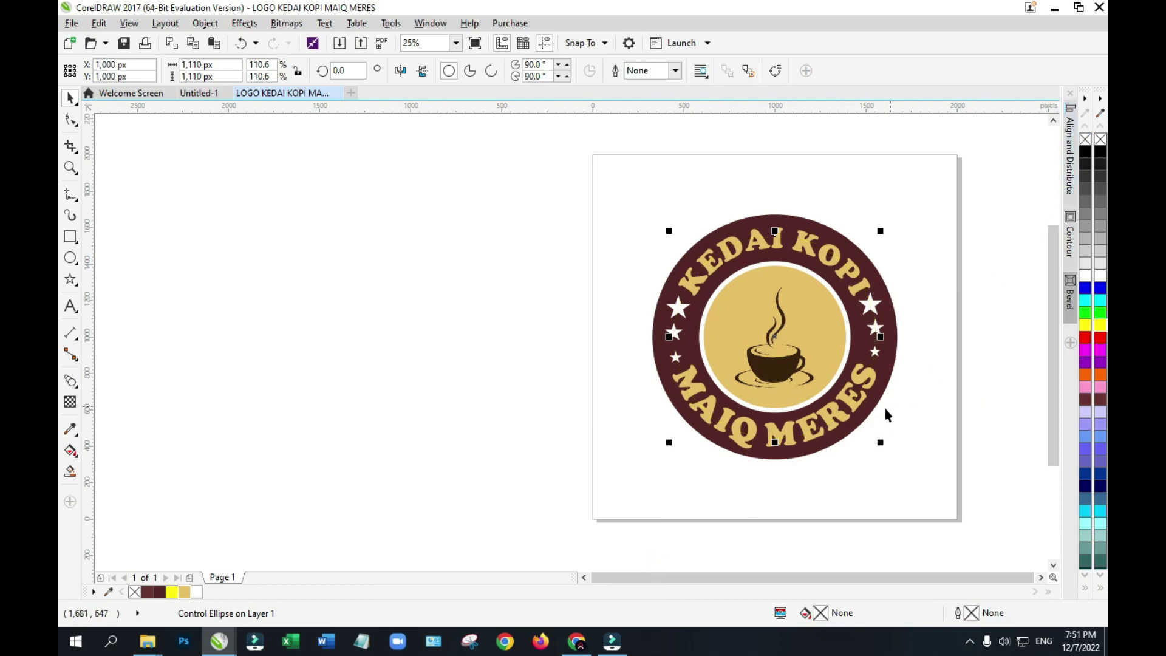
{"action": "left_click", "coordinate": [515, 368]}
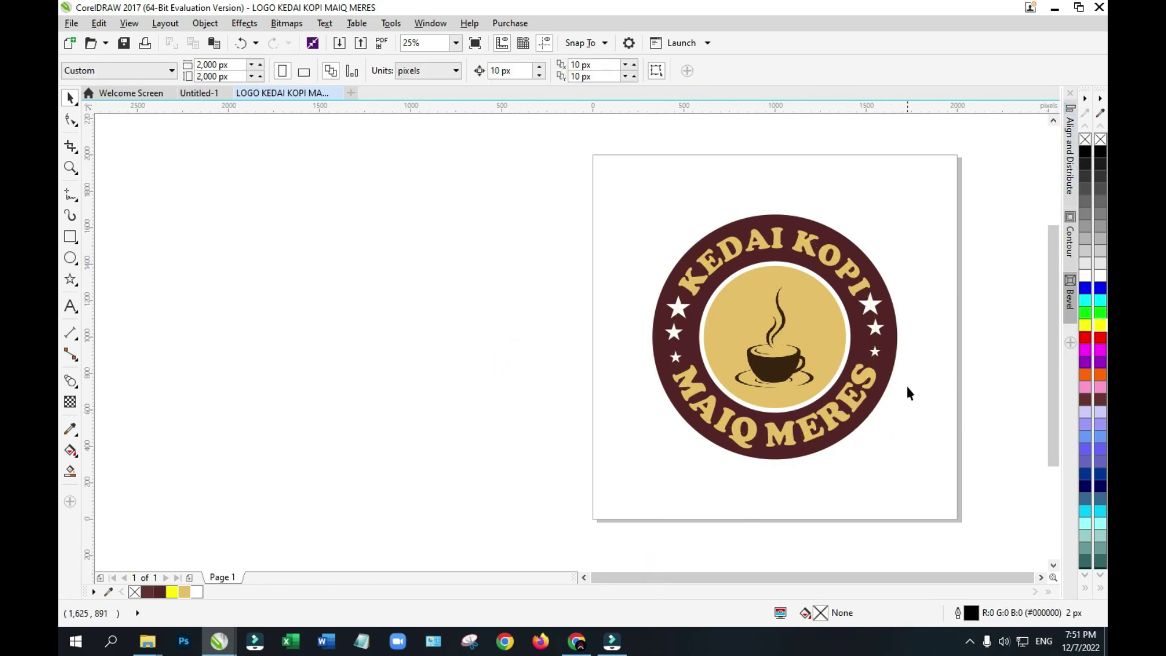
{"action": "left_click_drag", "start_coordinate": [624, 209], "coordinate": [948, 486]}
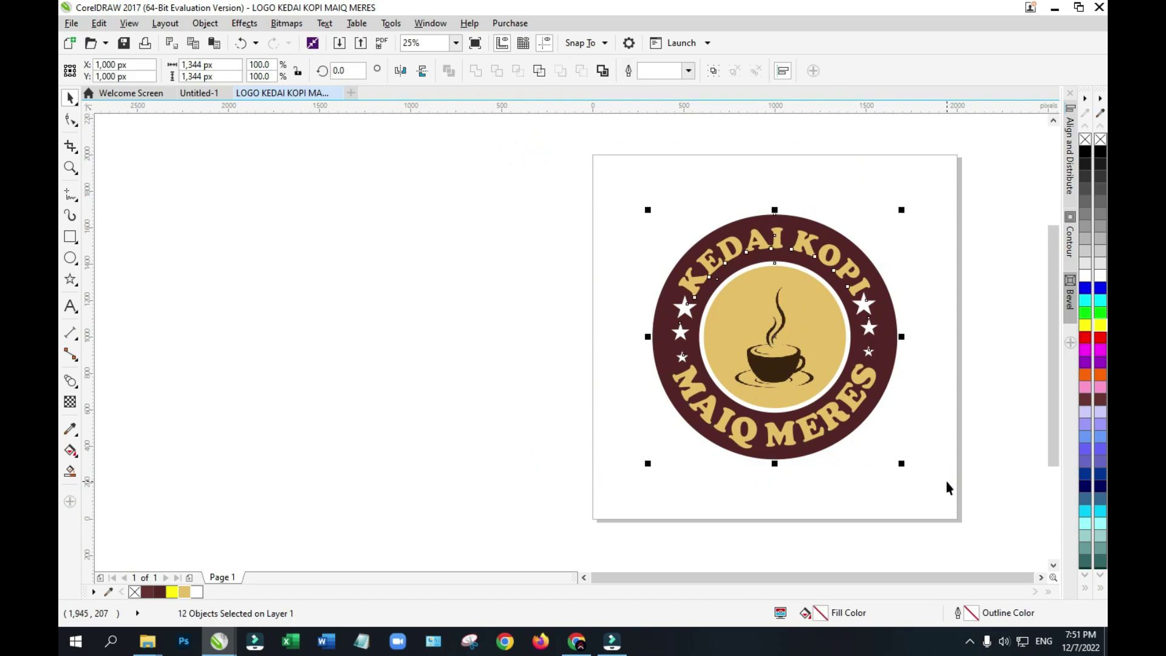
{"action": "left_click", "coordinate": [509, 347]}
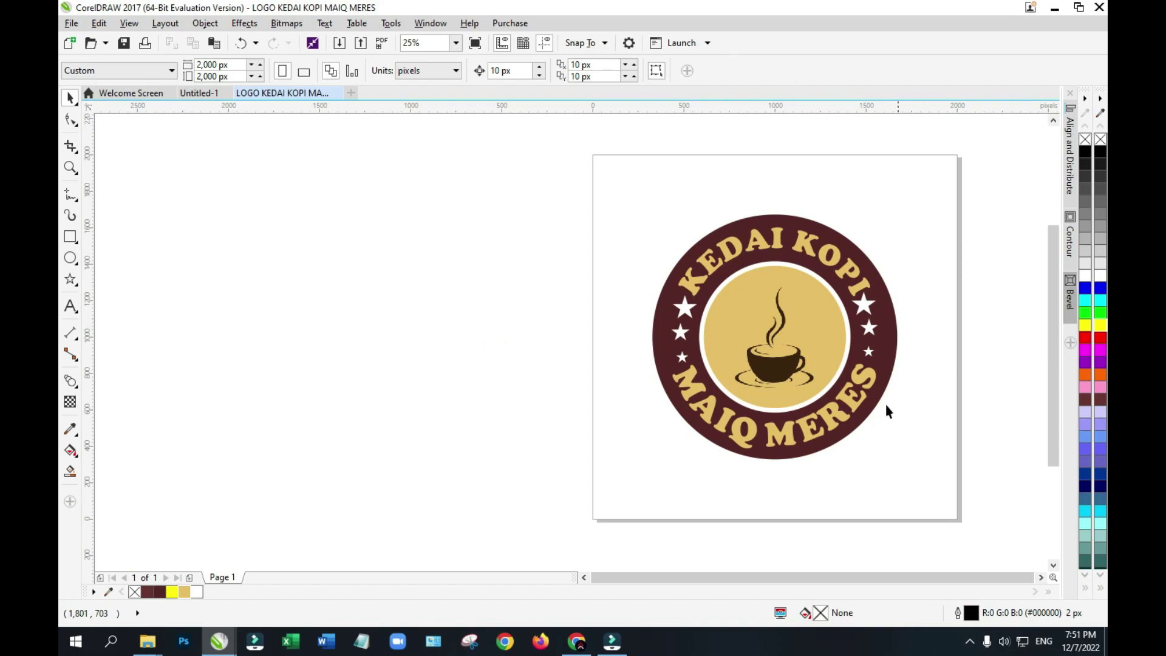
{"action": "left_click", "coordinate": [717, 293]}
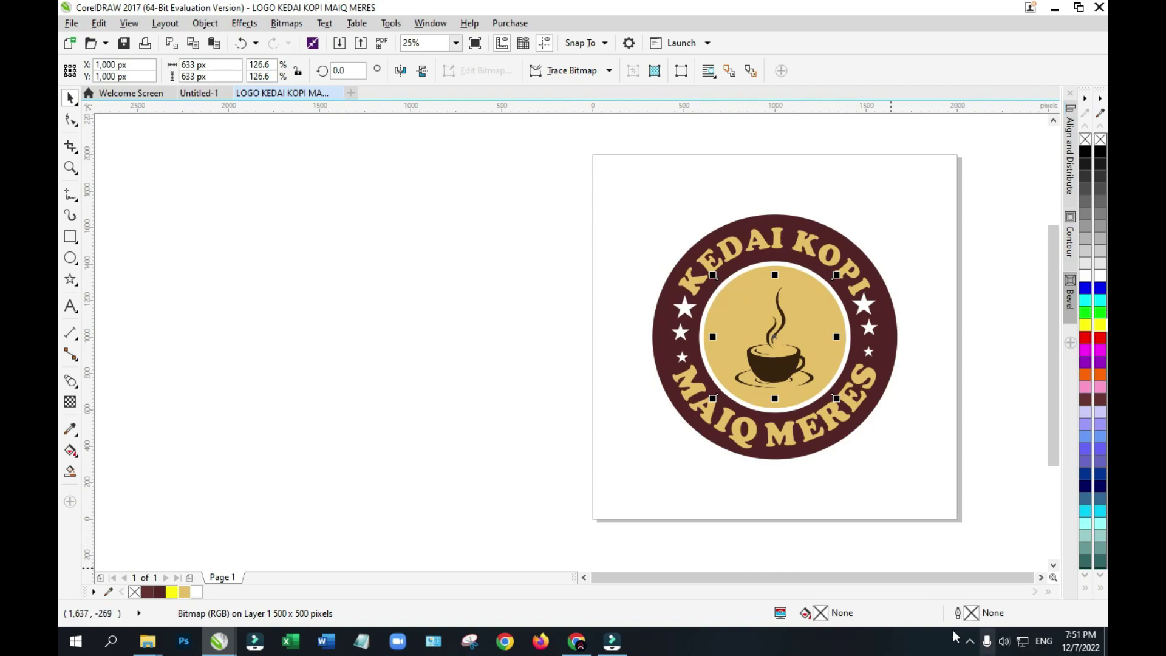
{"action": "left_click", "coordinate": [727, 305]}
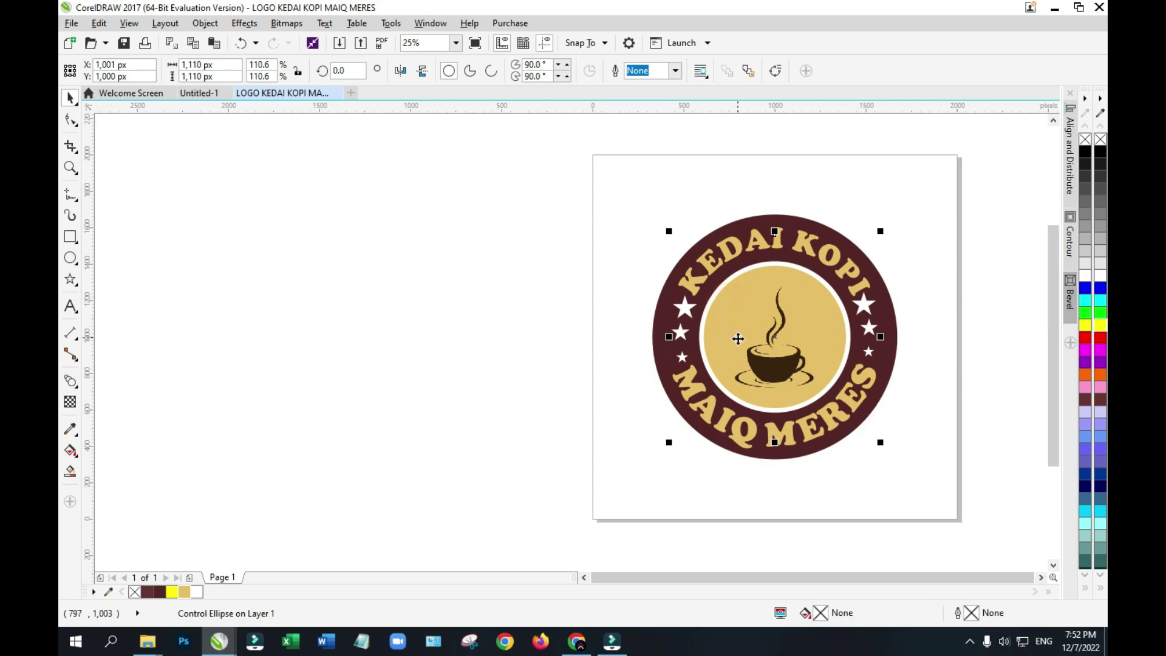
{"action": "left_click", "coordinate": [699, 333]}
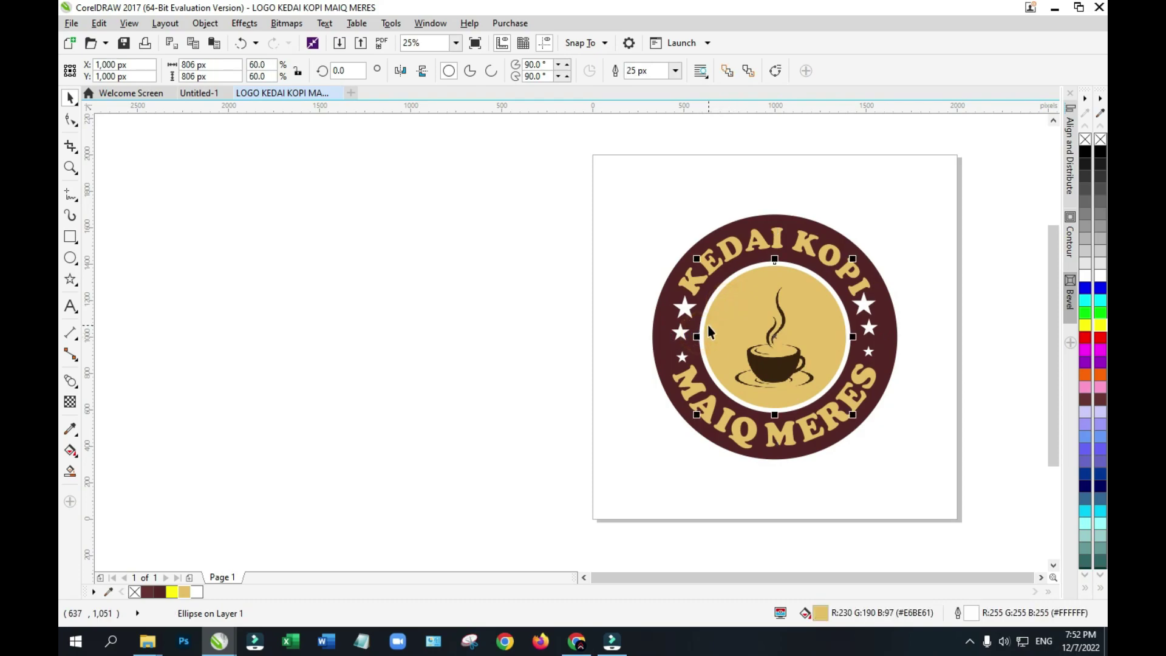
{"action": "left_click", "coordinate": [709, 324]}
{"action": "left_click", "coordinate": [735, 327]}
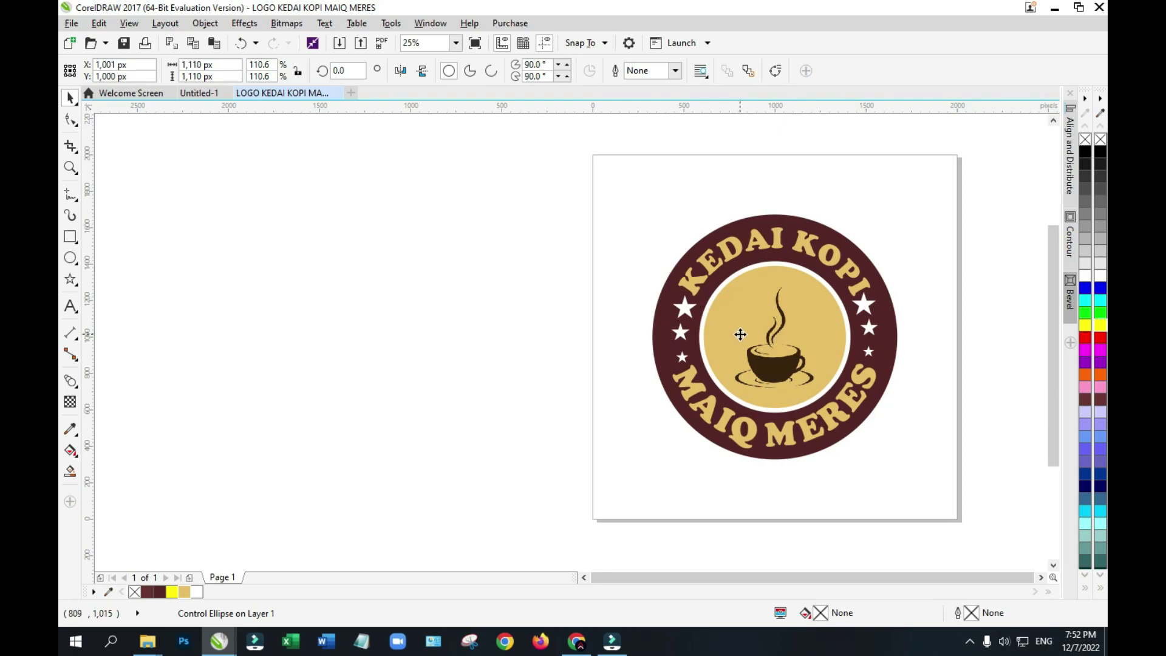
{"action": "left_click", "coordinate": [608, 346]}
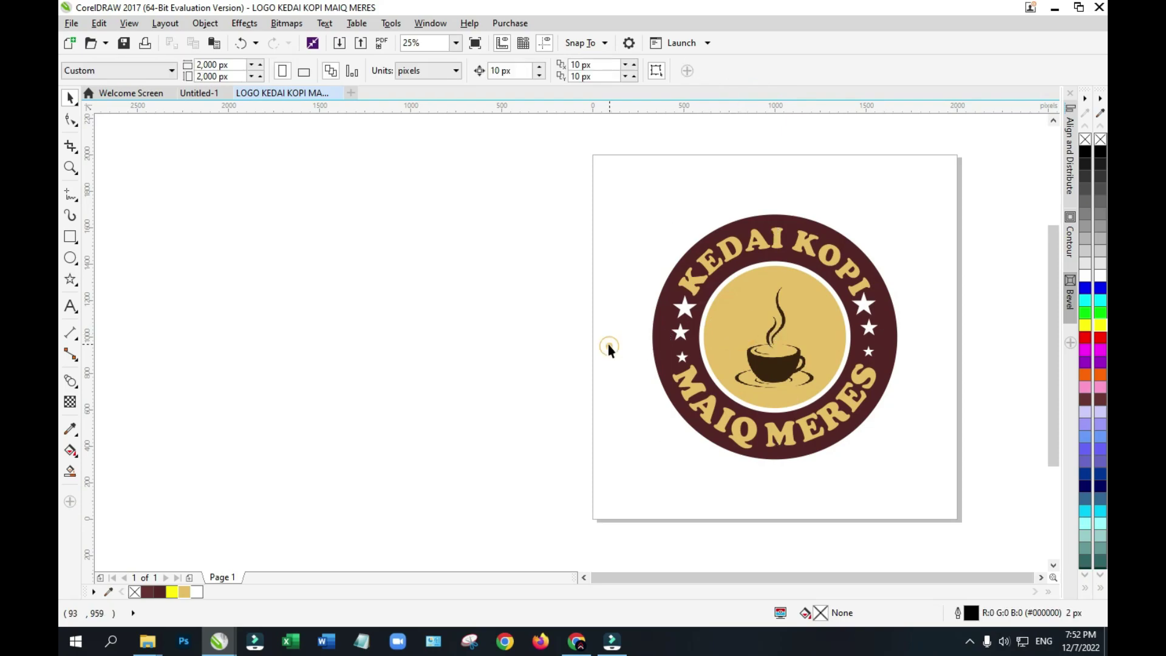
{"action": "left_click", "coordinate": [542, 351]}
Step: Change the fill of the MAIQ MERES lettering to the brighter gold #FFCC54
{"action": "left_click", "coordinate": [695, 383]}
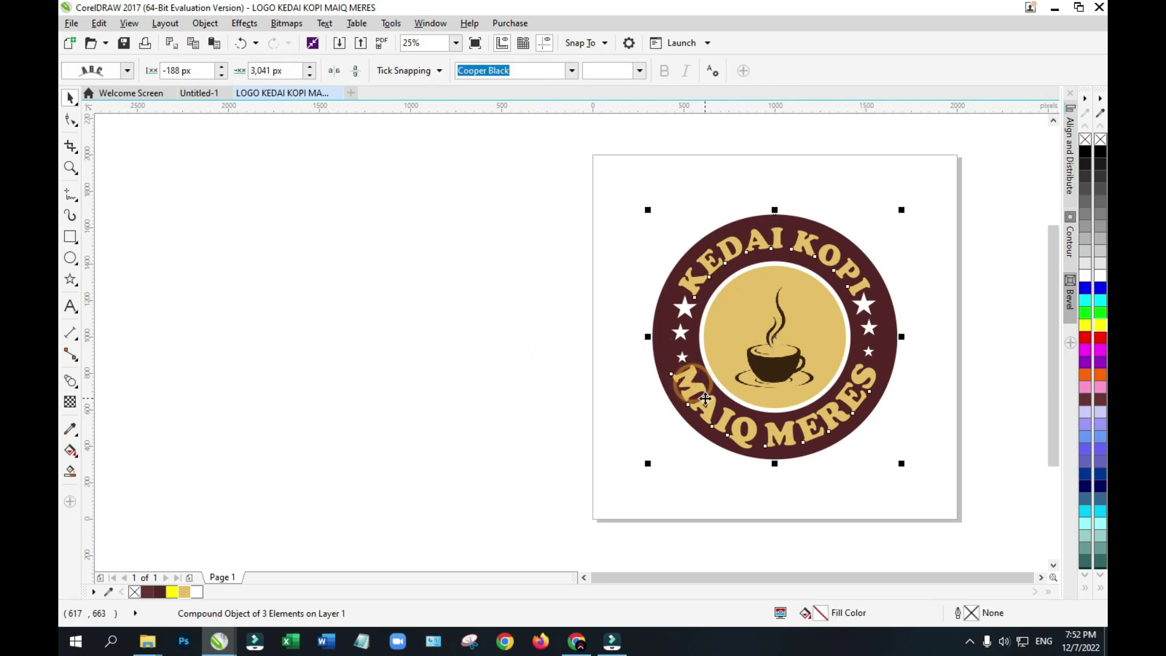
{"action": "left_click", "coordinate": [490, 434]}
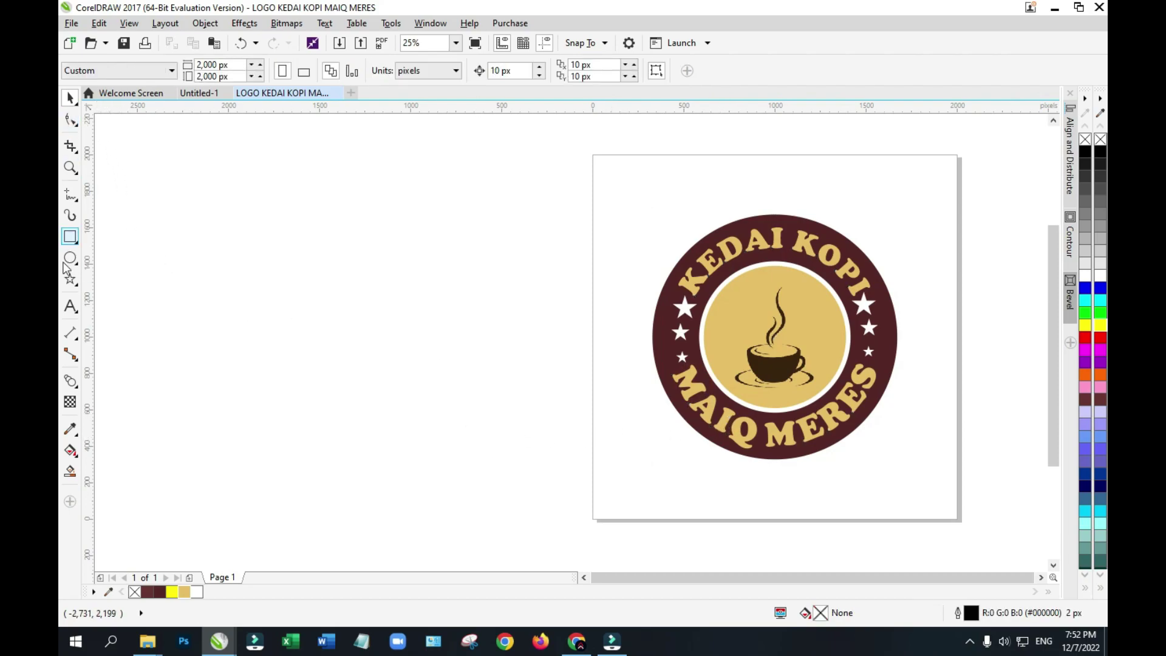
{"action": "left_click", "coordinate": [70, 306]}
{"action": "left_click", "coordinate": [722, 421]}
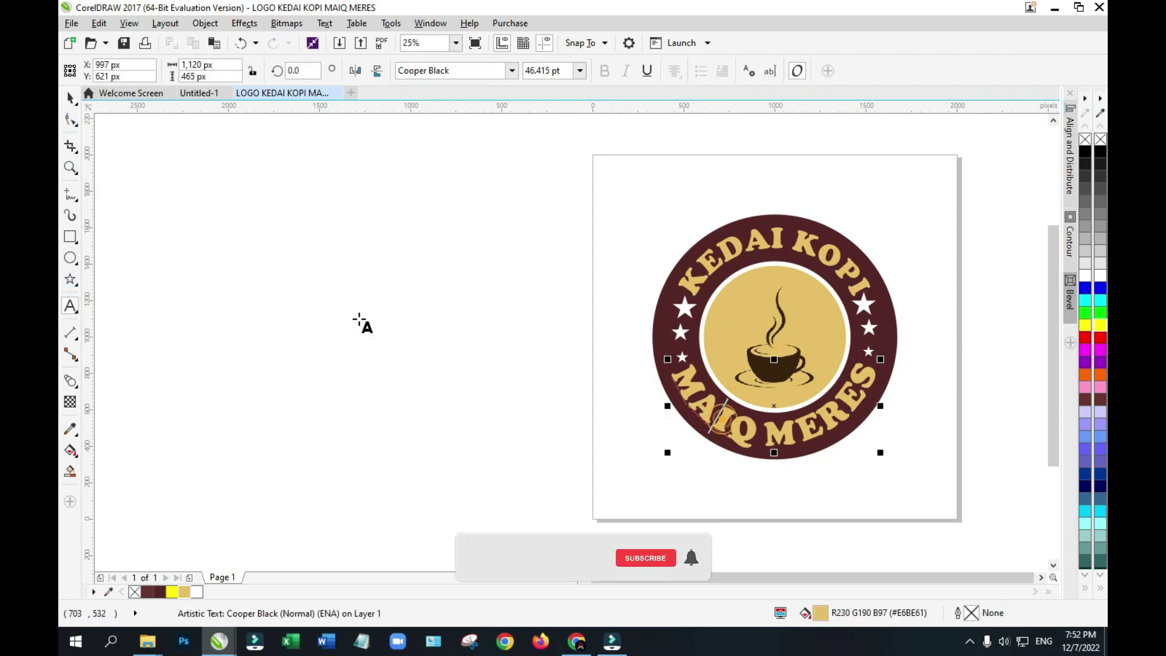
{"action": "left_click", "coordinate": [70, 97]}
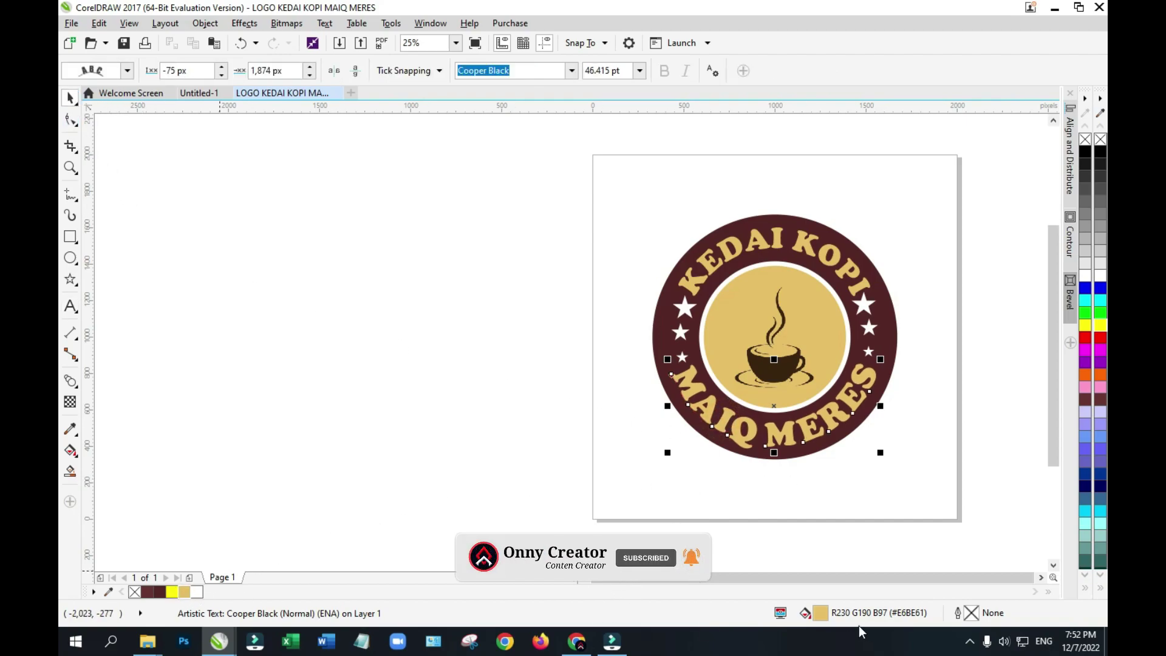
{"action": "double_click", "coordinate": [820, 613]}
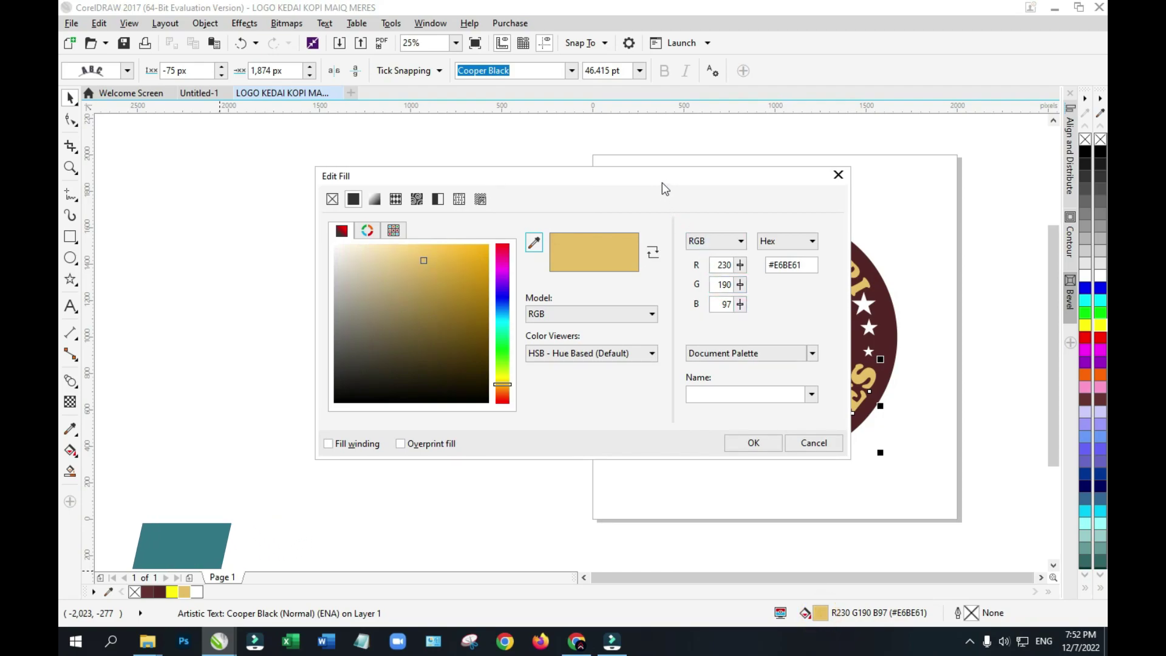
{"action": "left_click_drag", "start_coordinate": [662, 183], "coordinate": [553, 208]}
{"action": "left_click", "coordinate": [308, 272]}
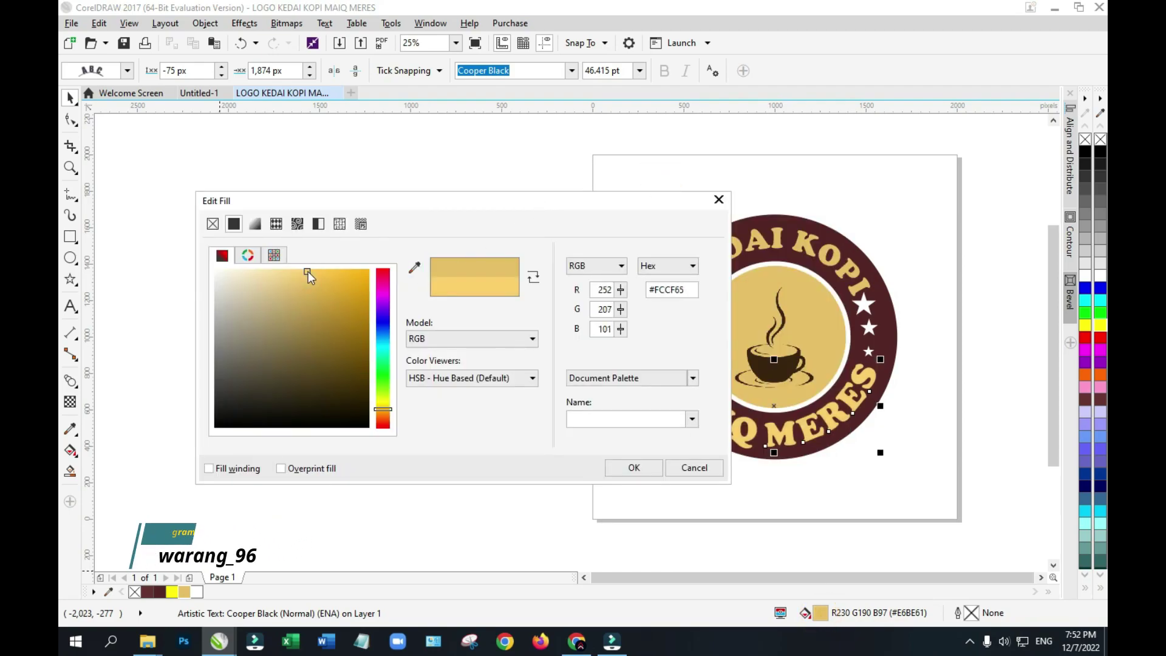
{"action": "left_click", "coordinate": [319, 270]}
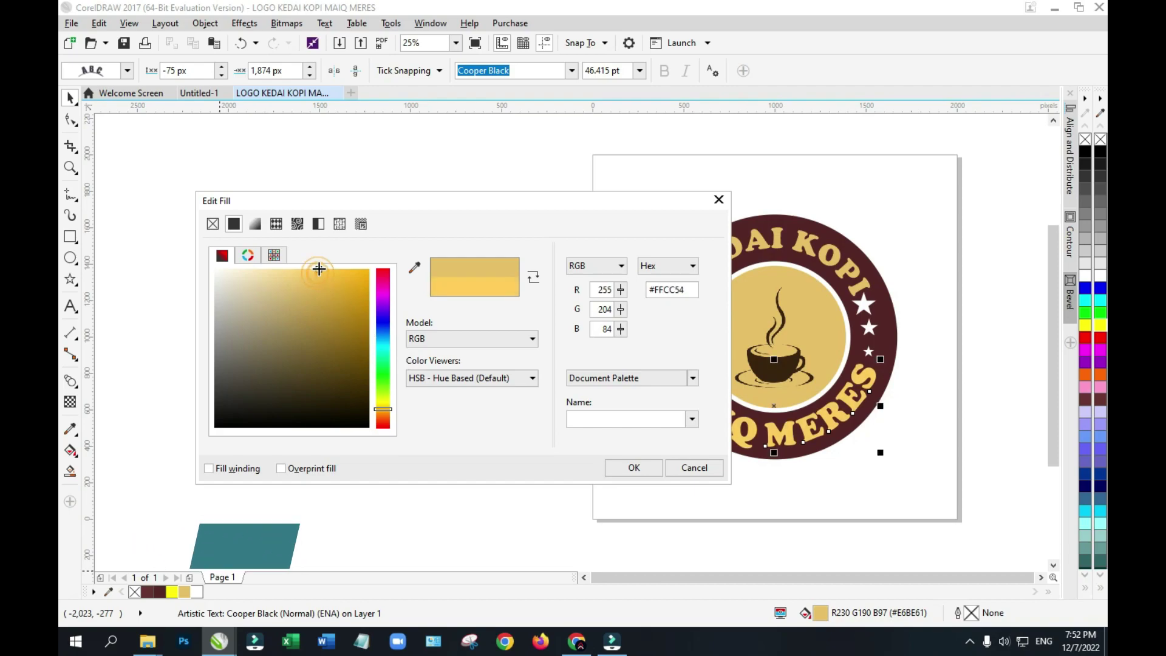
{"action": "left_click", "coordinate": [634, 468]}
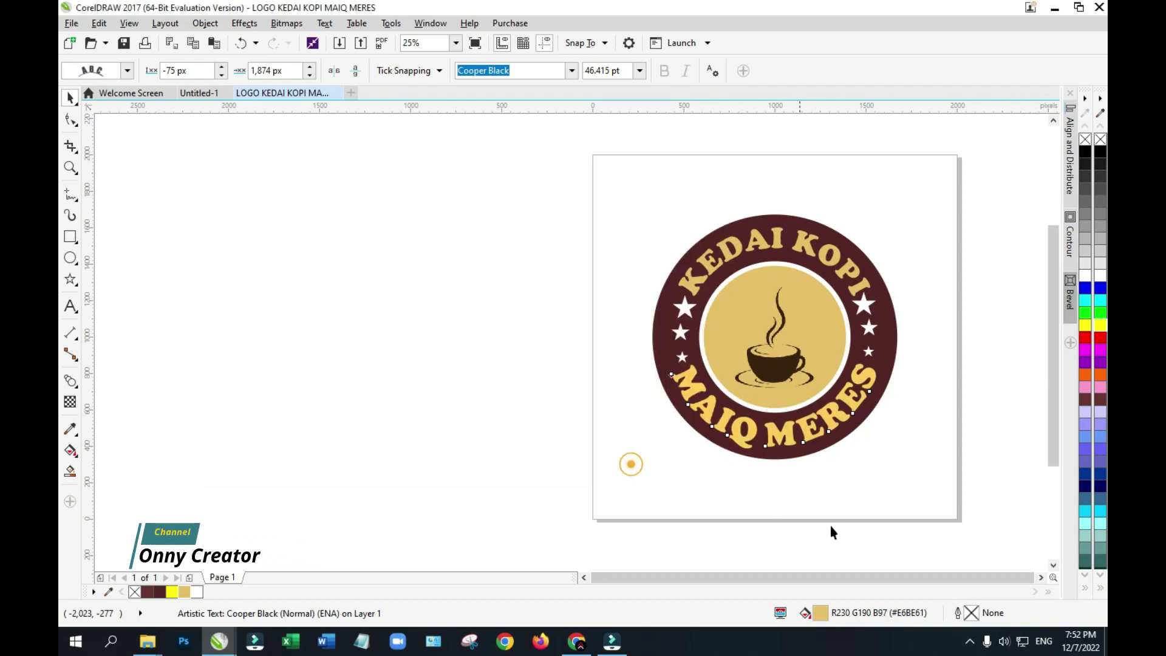
{"action": "left_click", "coordinate": [830, 529]}
Step: Fill the KEDAI KOPI lettering with the same gold #FFCC54 as the lower text
{"action": "left_click", "coordinate": [71, 307]}
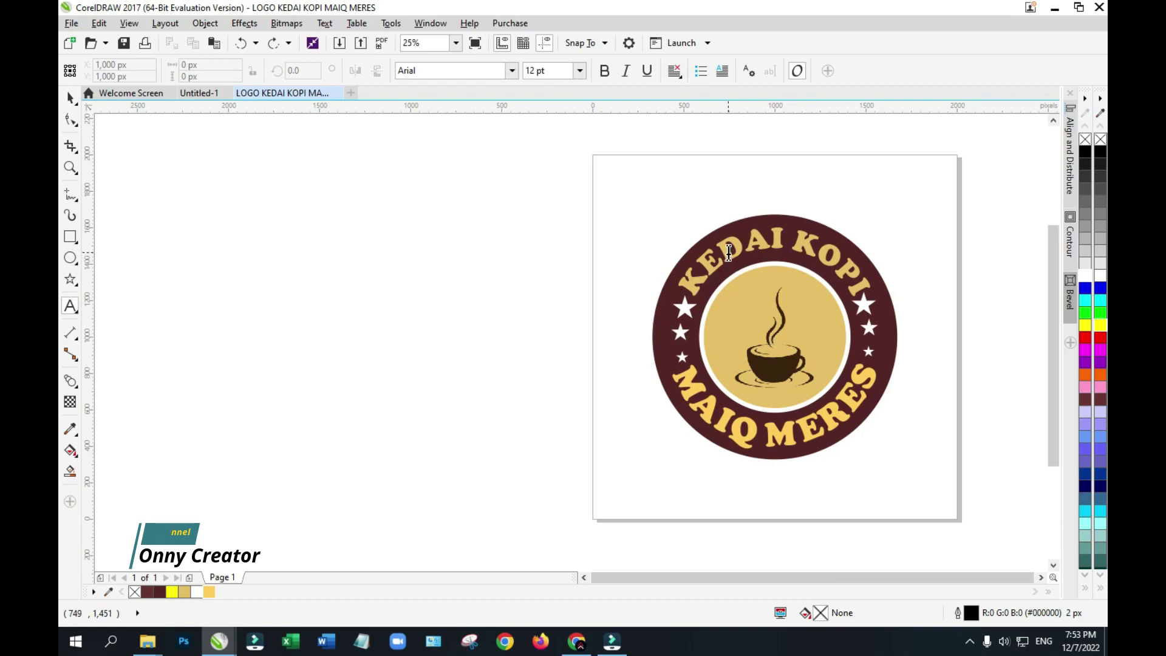
{"action": "left_click", "coordinate": [742, 237]}
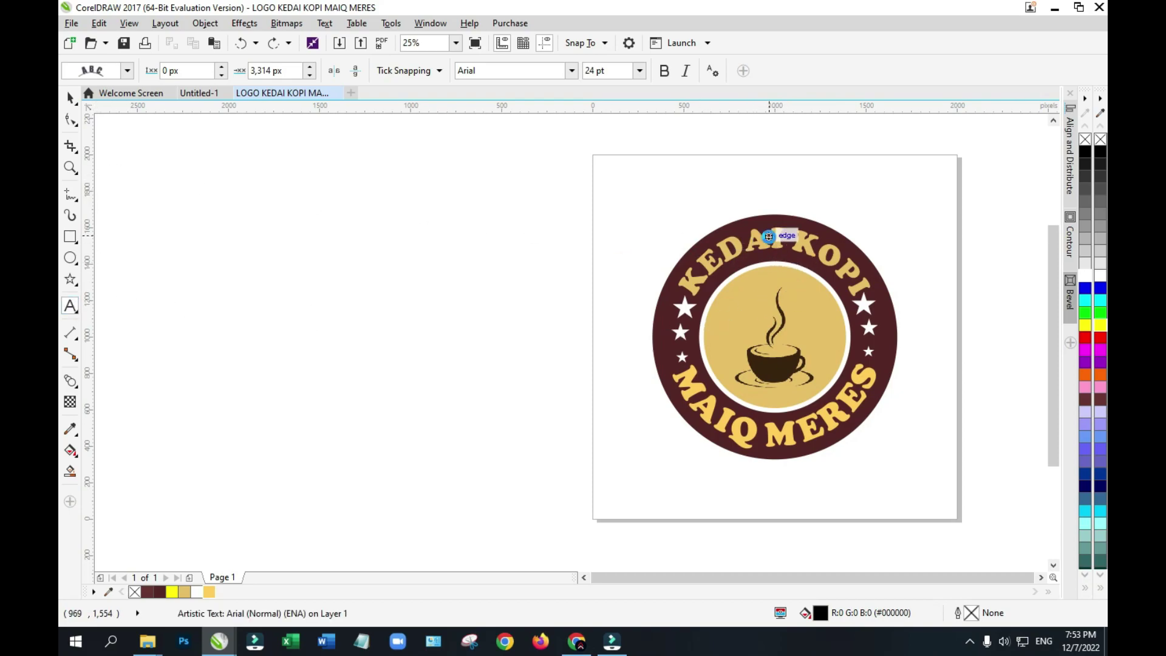
{"action": "left_click", "coordinate": [770, 237]}
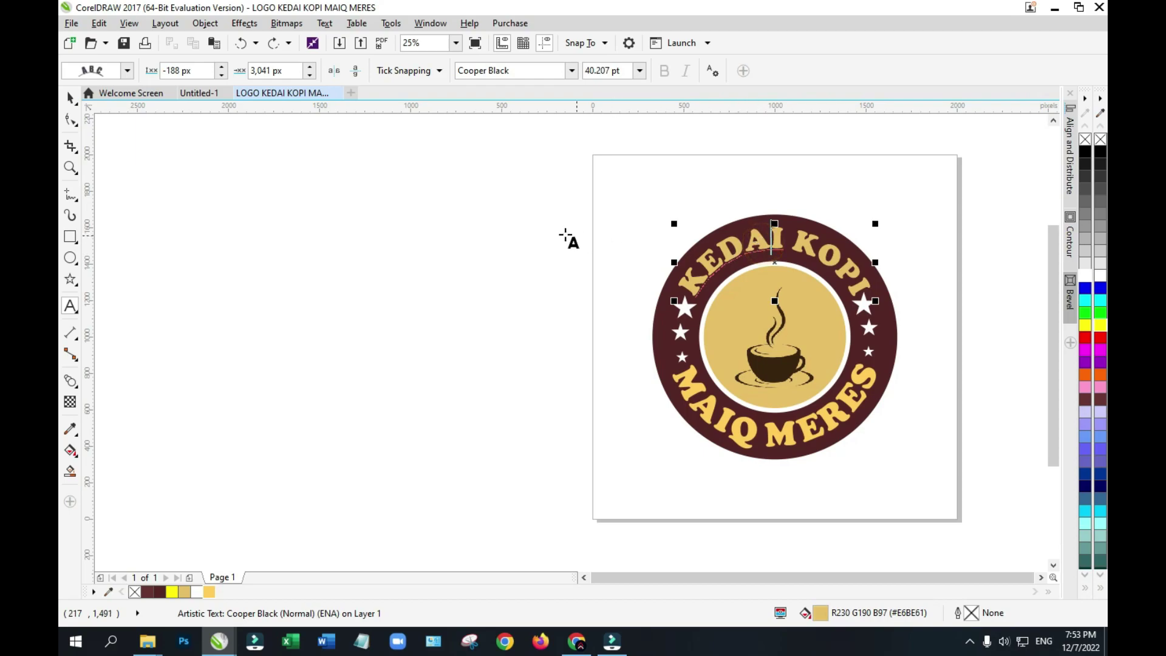
{"action": "left_click", "coordinate": [70, 97]}
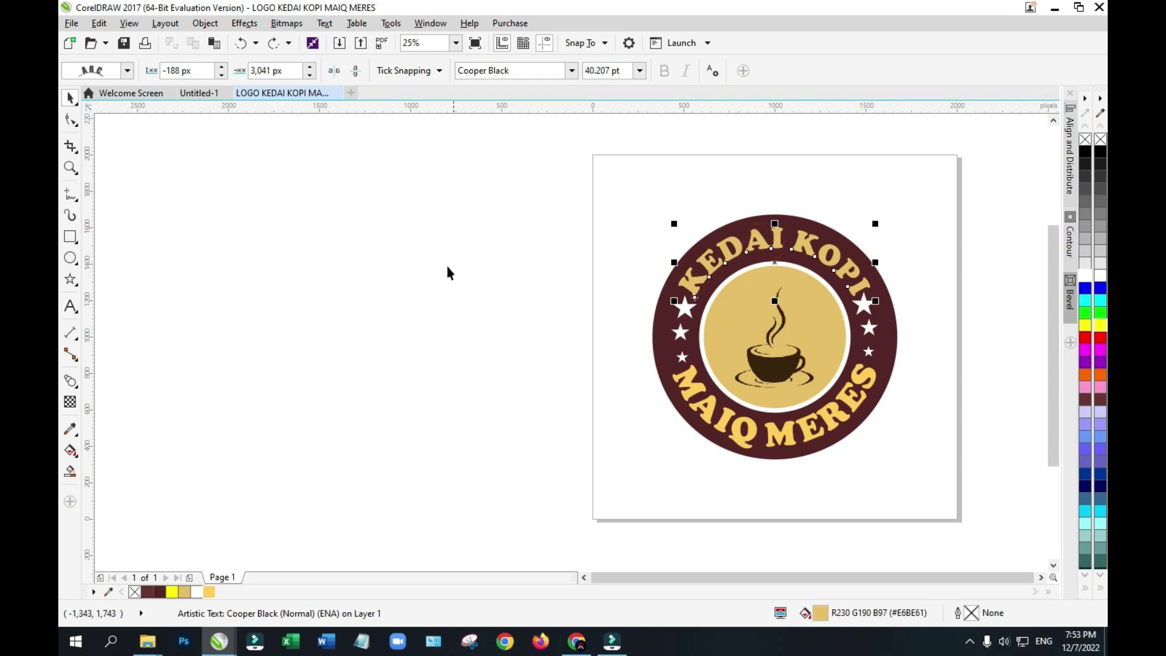
{"action": "left_click", "coordinate": [209, 593]}
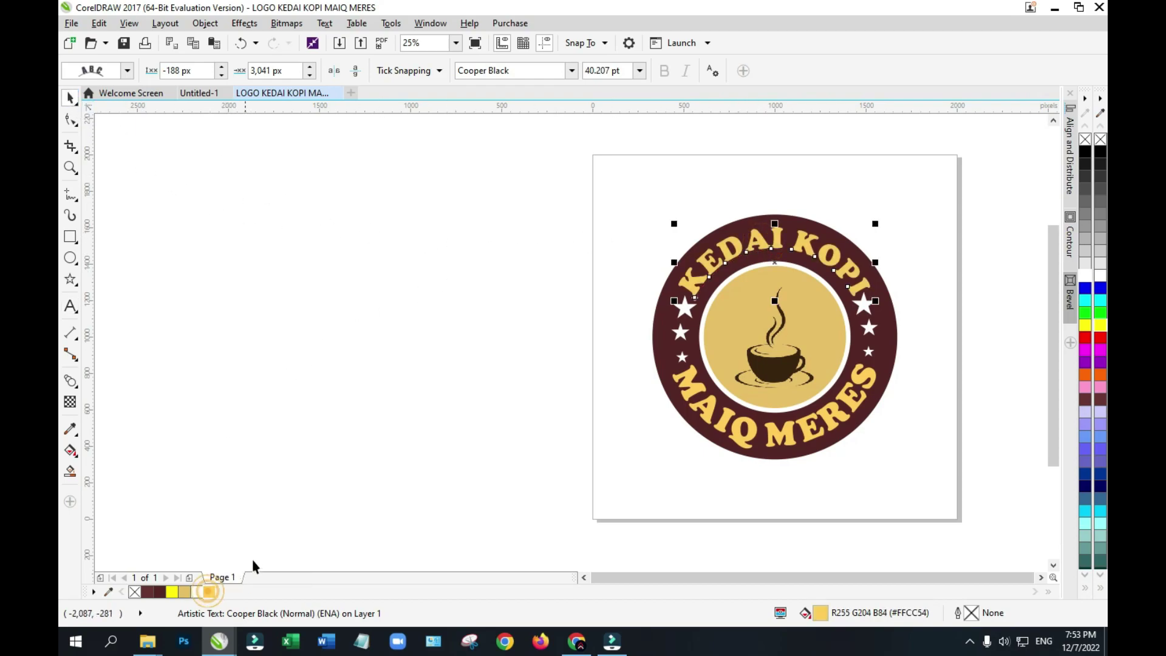
{"action": "left_click", "coordinate": [311, 251]}
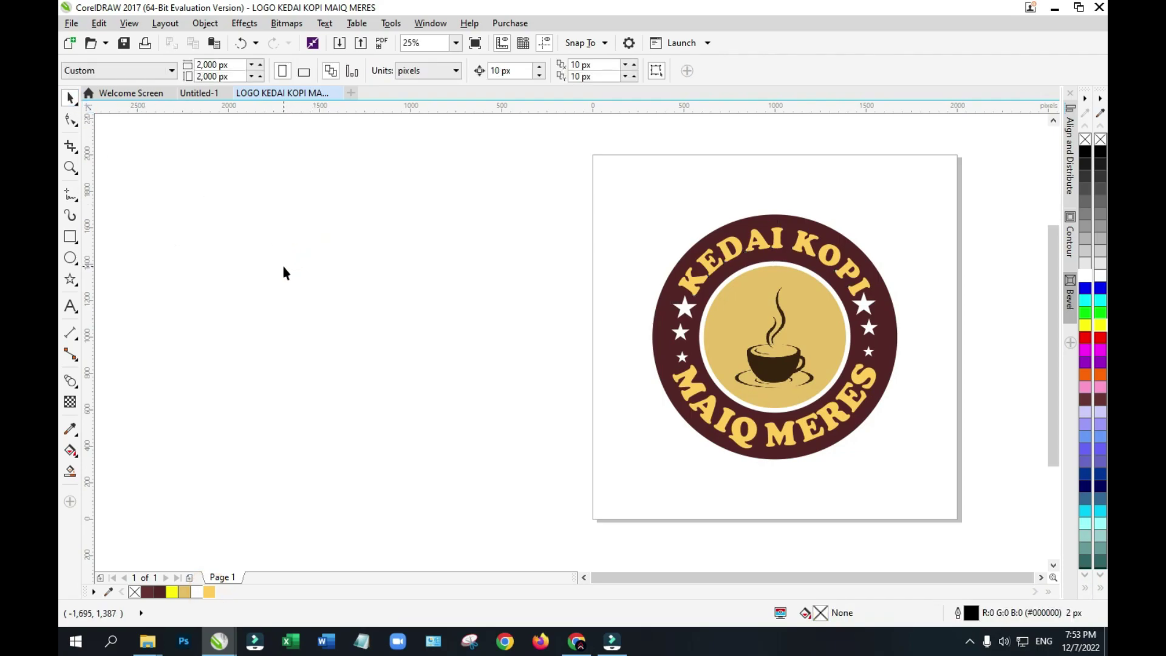
Step: Export the logo in JPG format to the Pictures folder as LOGO KEDAI KOPI MAIQ MERES.jpg, accepting the RGB, High 80% quality settings
{"action": "left_click", "coordinate": [618, 579]}
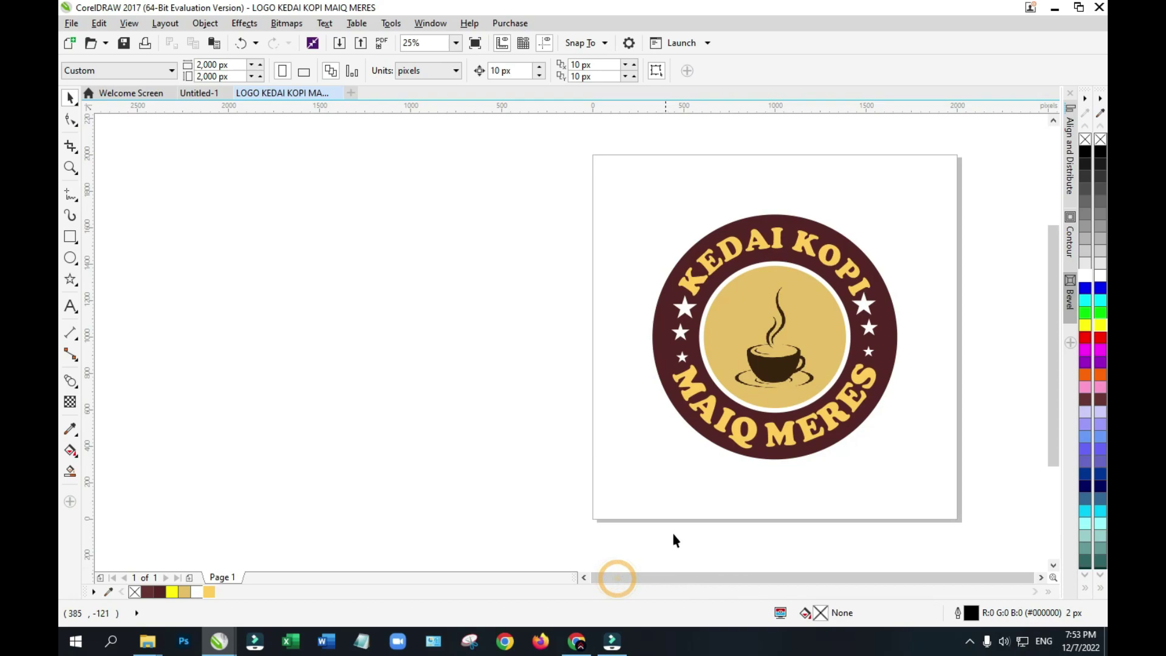
{"action": "scroll", "coordinate": [715, 484], "scroll_direction": "down", "scroll_amount": 2}
{"action": "scroll", "coordinate": [716, 484], "scroll_direction": "down", "scroll_amount": 1}
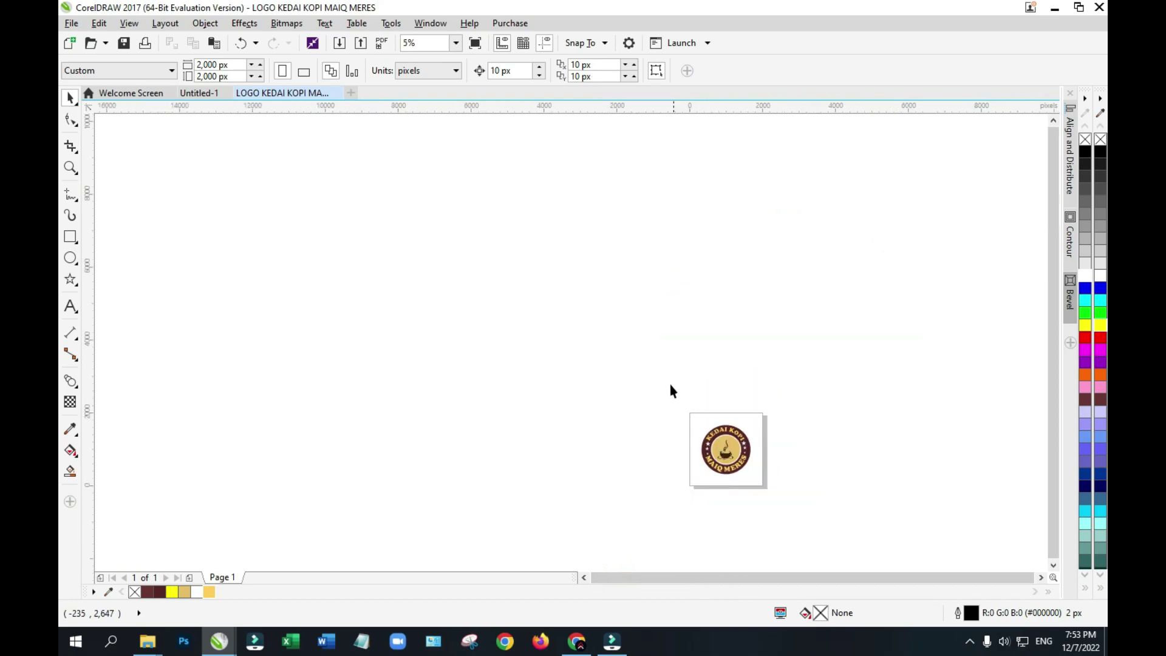
{"action": "left_click", "coordinate": [71, 171]}
{"action": "left_click_drag", "start_coordinate": [681, 401], "coordinate": [788, 505]}
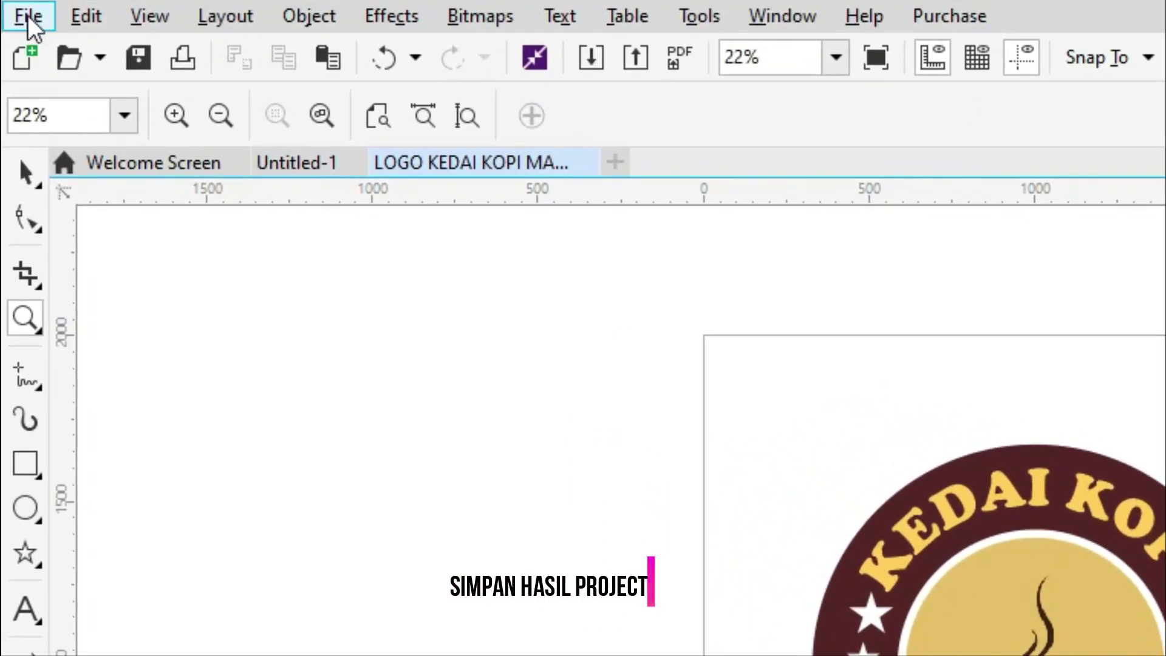
{"action": "left_click", "coordinate": [28, 16]}
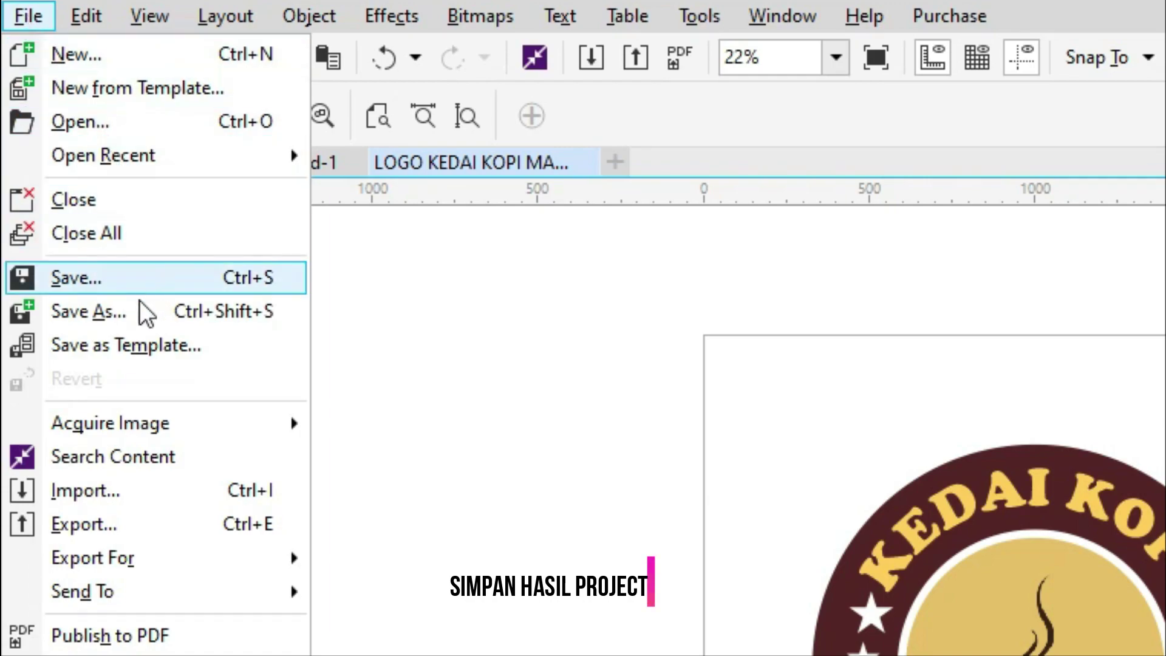
{"action": "left_click", "coordinate": [104, 526]}
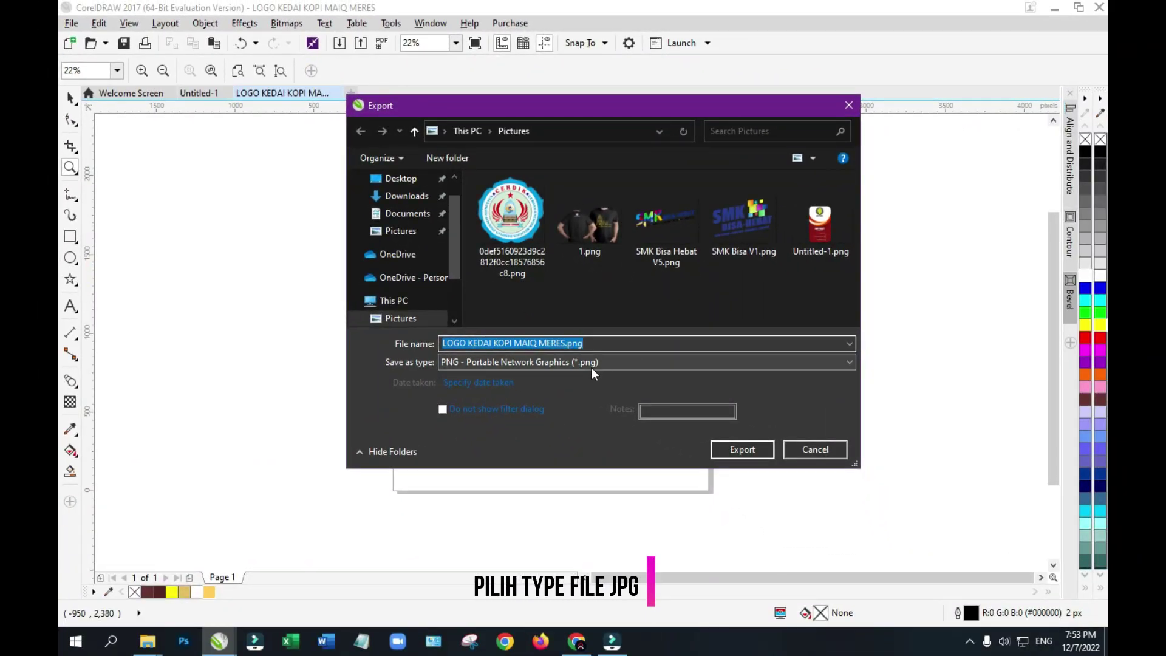
{"action": "left_click", "coordinate": [591, 367]}
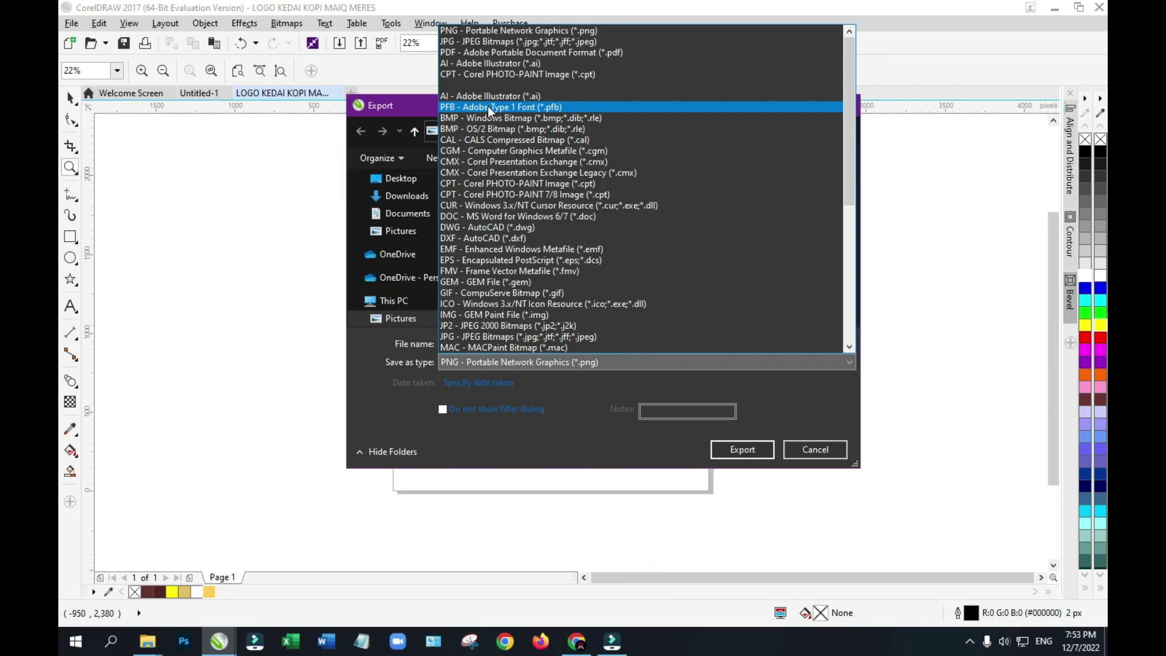
{"action": "left_click", "coordinate": [497, 42]}
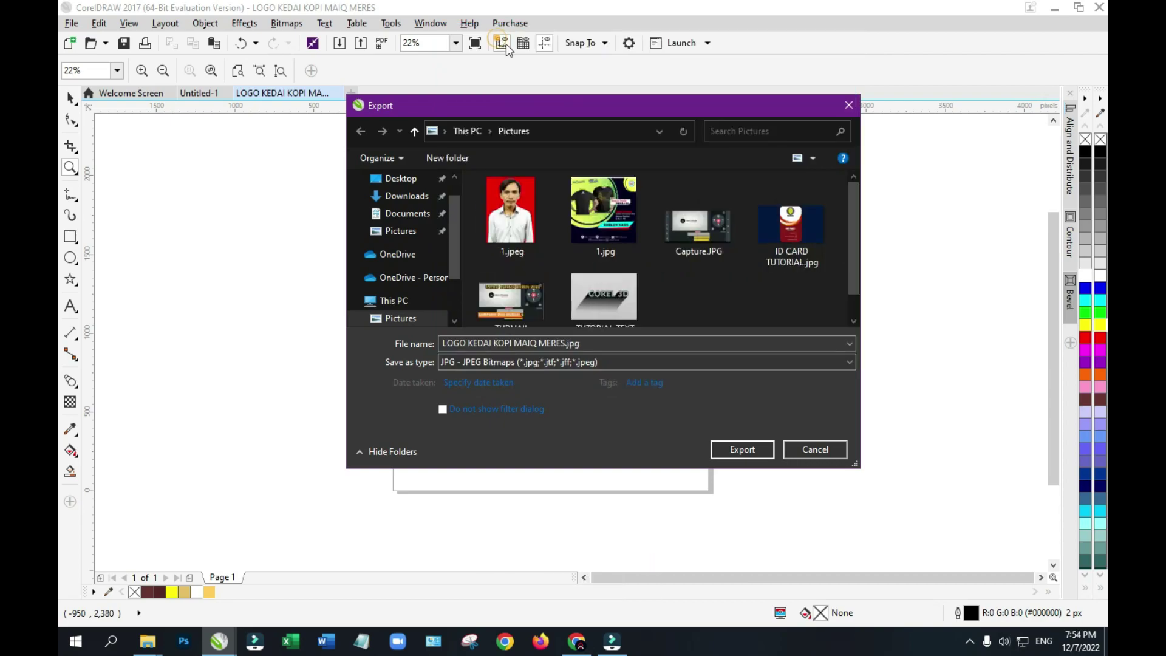
{"action": "left_click", "coordinate": [415, 235]}
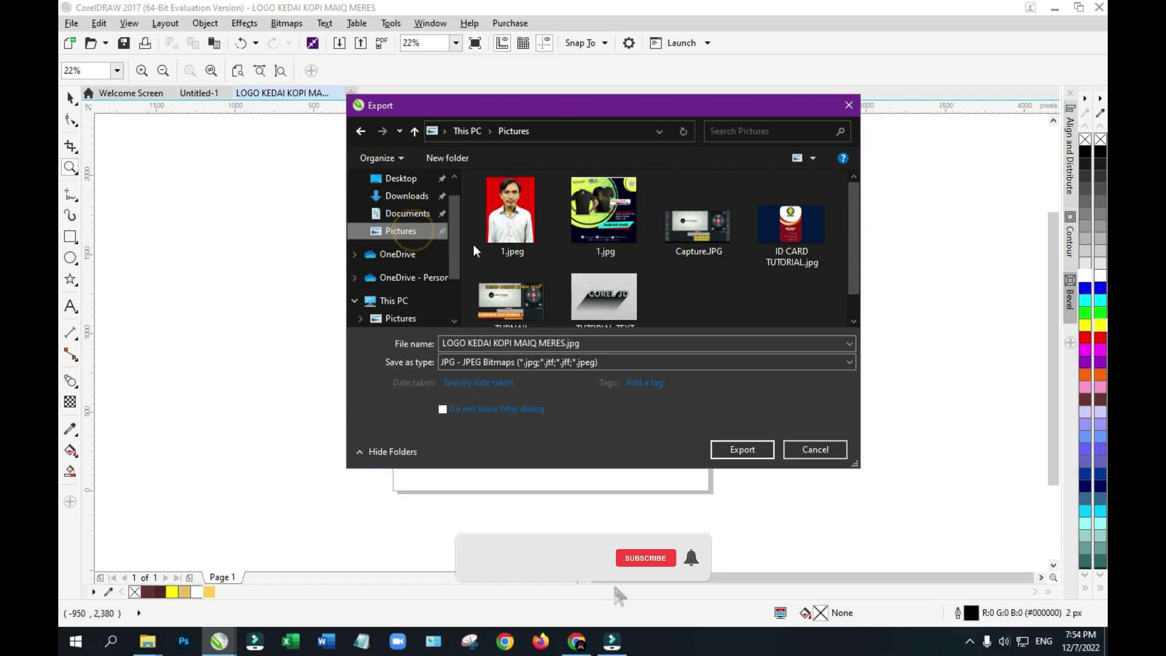
{"action": "left_click", "coordinate": [743, 449]}
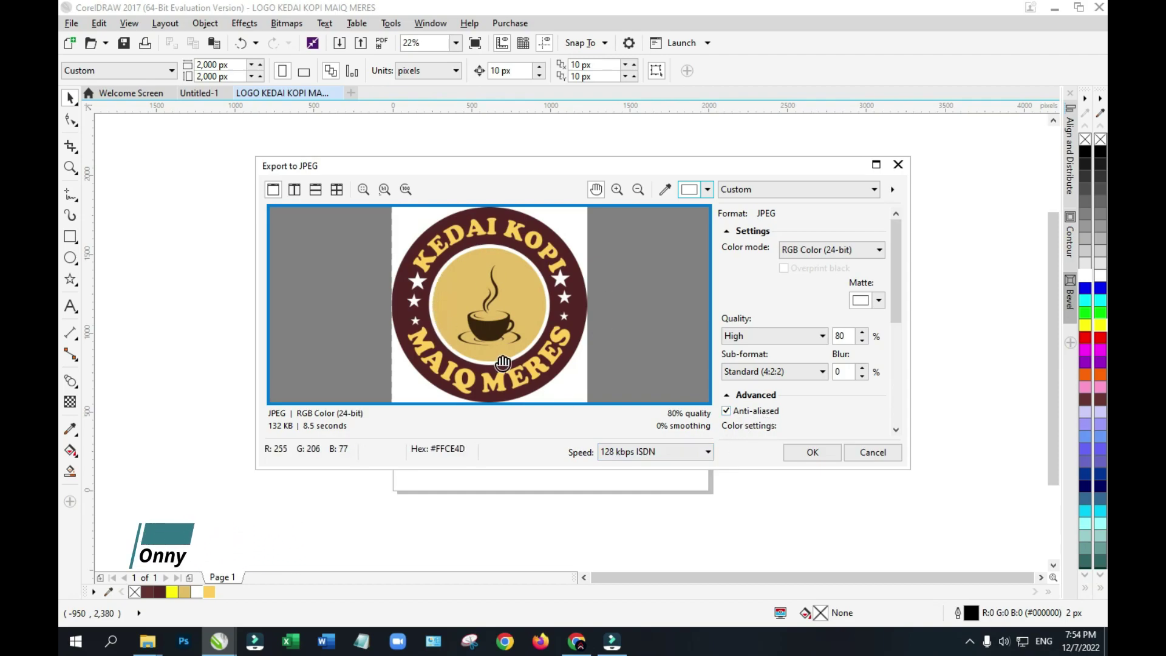
{"action": "left_click", "coordinate": [812, 452]}
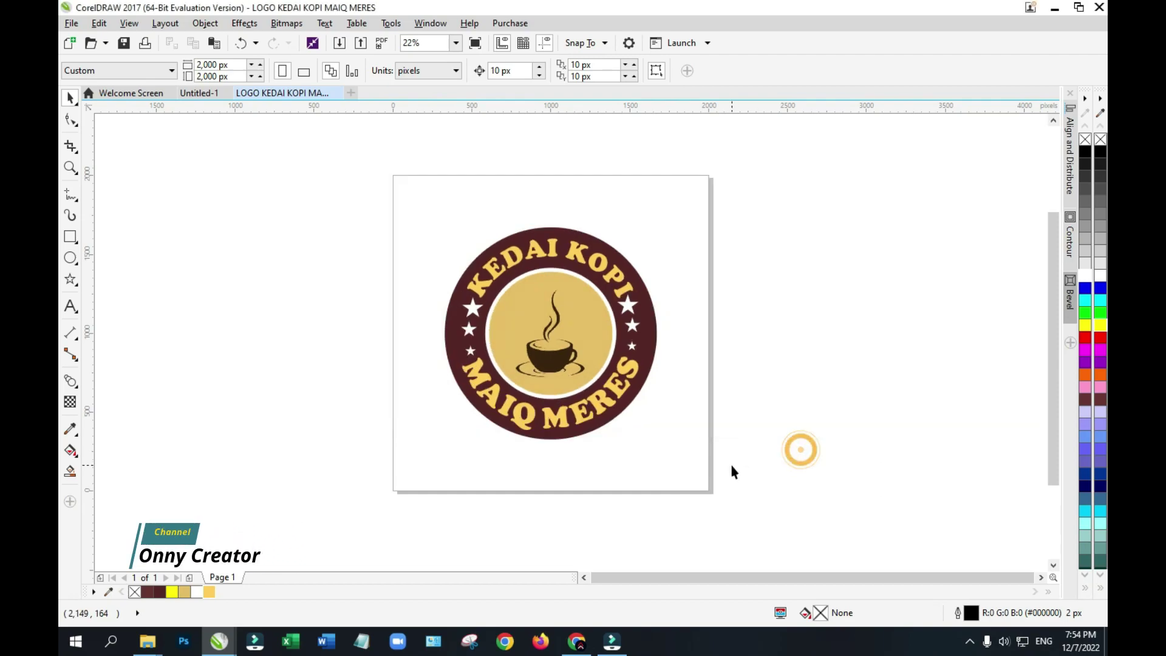